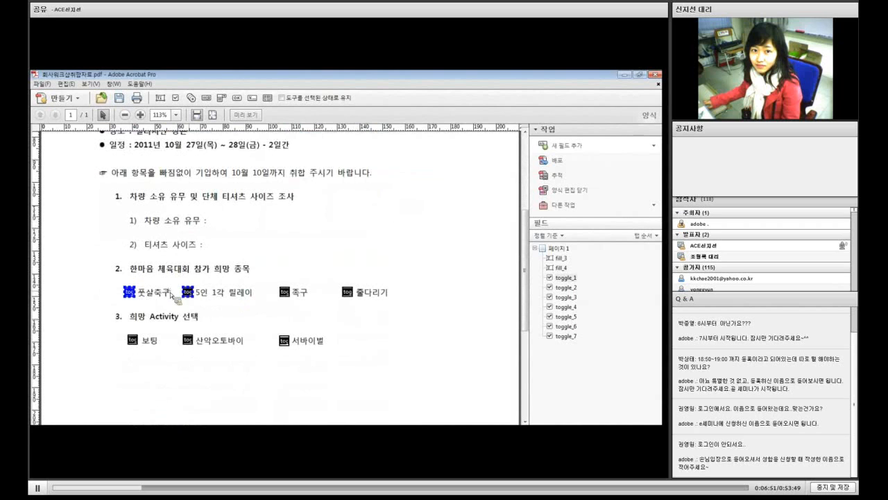
Examine the detected checkboxes and text fields throughout the workshop survey form, from the 부서 / 성별 line to the Activity choices
left_click(186, 293)
left_click(282, 293)
left_click(350, 295)
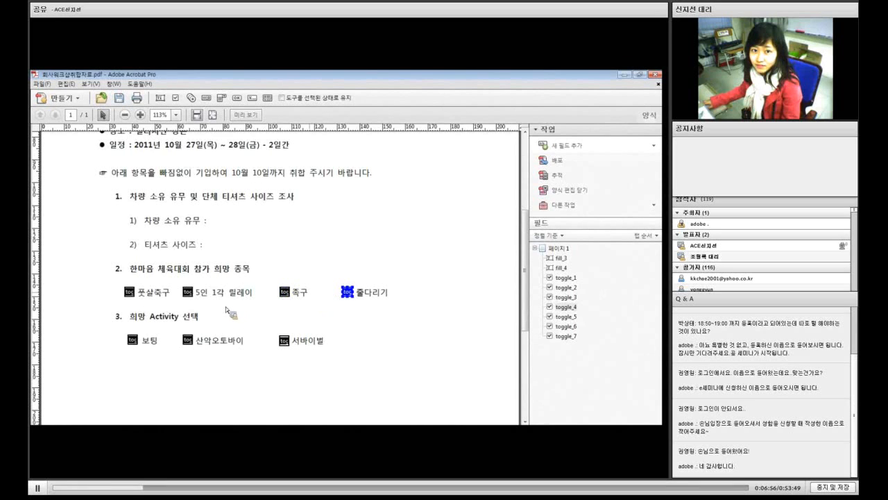
left_click(397, 314)
scroll(405, 296, "up", 1)
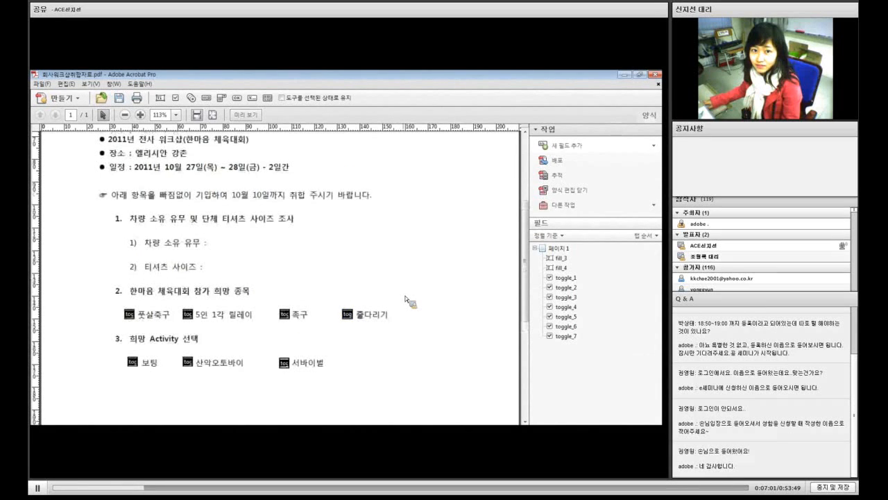
scroll(405, 296, "up", 5)
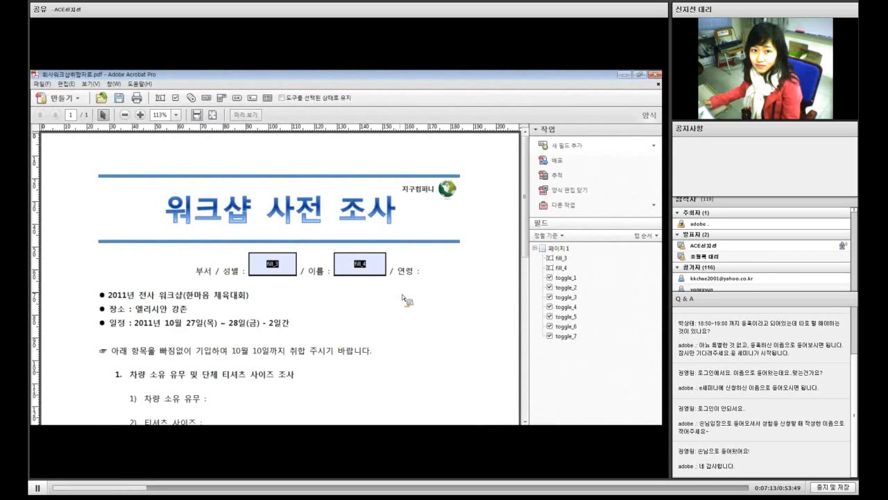
scroll(402, 295, "down", 1)
scroll(402, 295, "down", 7)
scroll(402, 295, "up", 8)
scroll(315, 312, "down", 5)
scroll(315, 313, "down", 1)
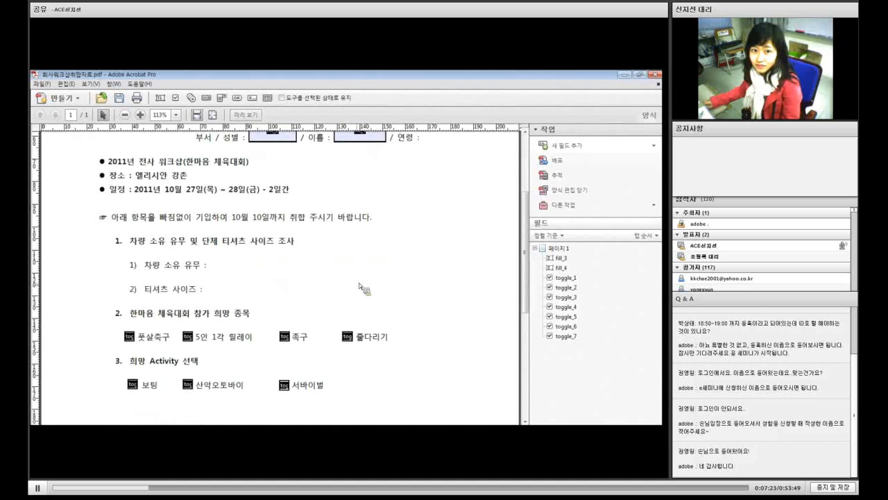
scroll(359, 283, "up", 6)
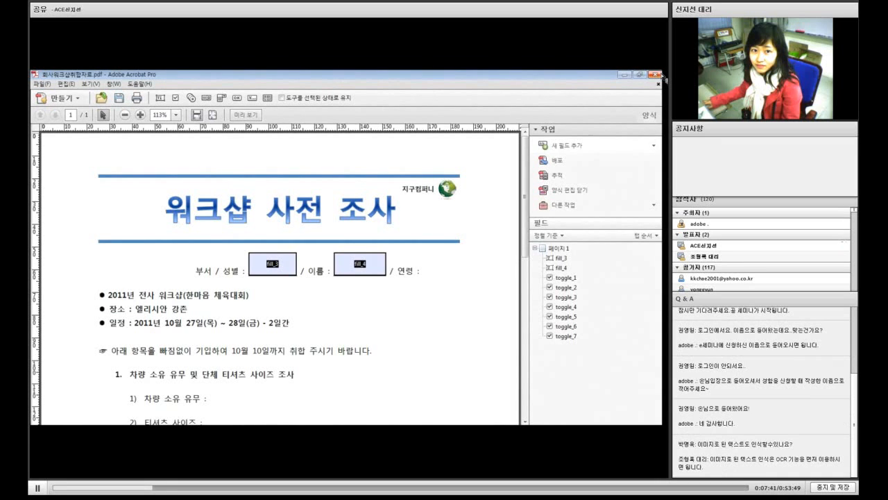
Close the PDF form without saving the changes and close the source Word document
left_click(656, 75)
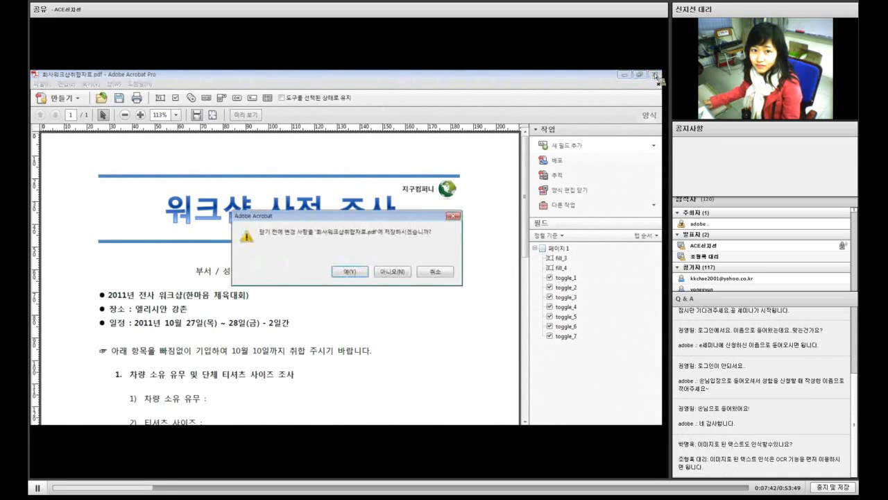
left_click(394, 272)
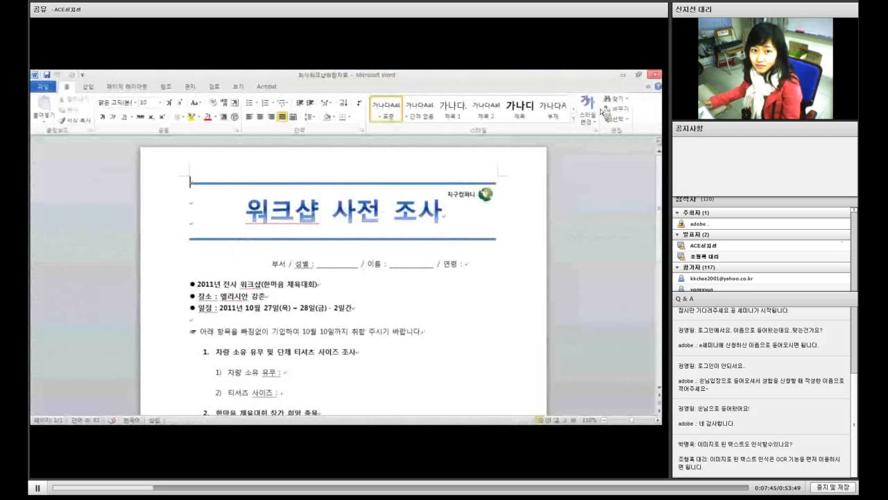
left_click(654, 74)
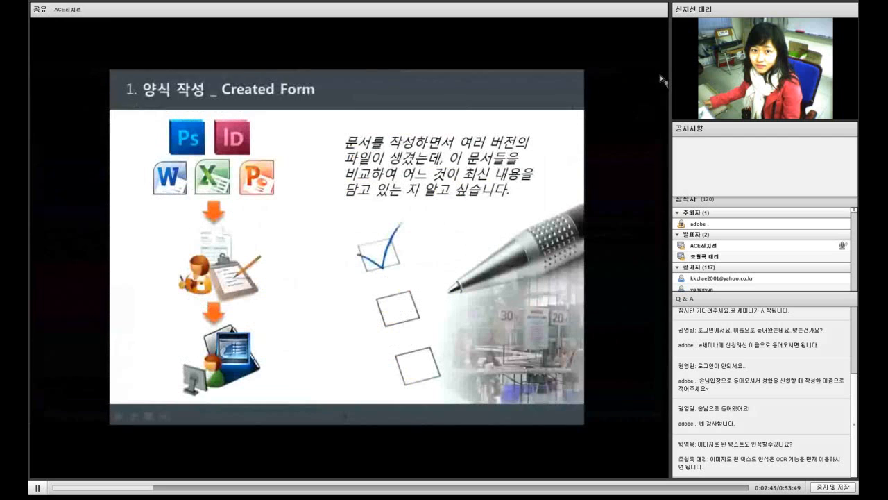
left_click(489, 272)
left_click(562, 239)
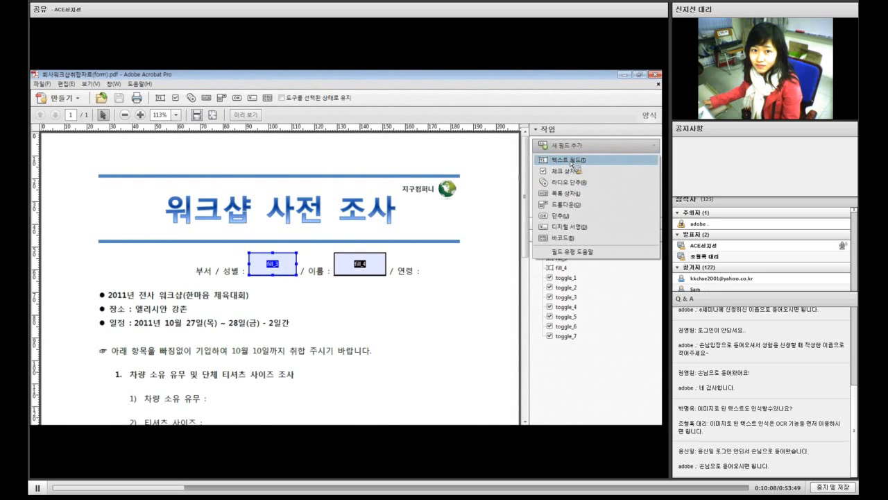
Reduce the heights of the 부서 / 성별 and 이름 text fields so the two boxes match
left_click(277, 269)
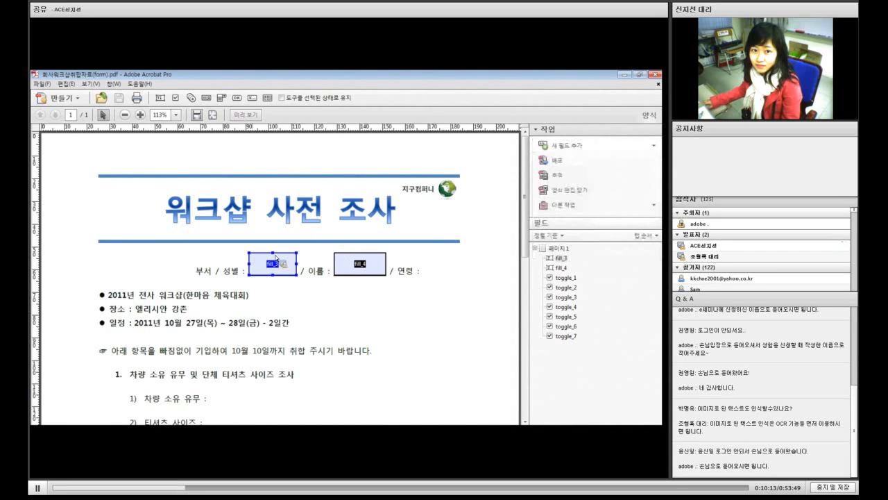
left_click(274, 255)
left_click_drag(274, 254, 274, 261)
left_click(360, 262)
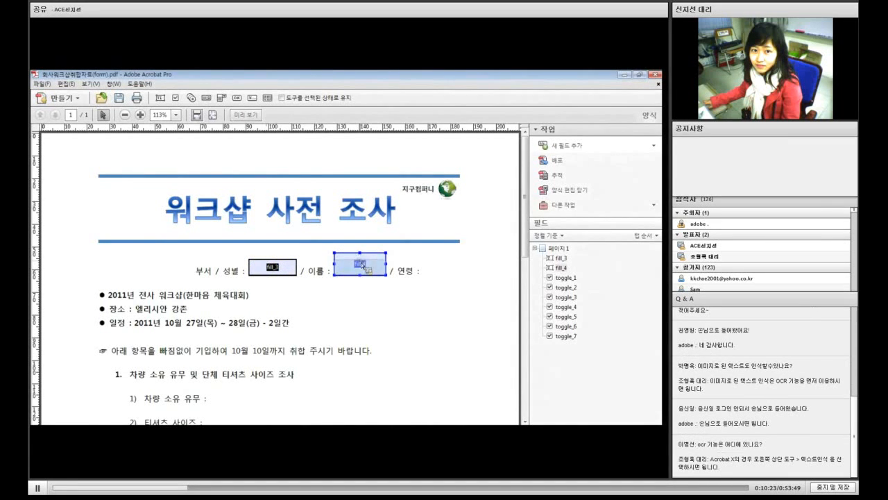
left_click(262, 273, "shift")
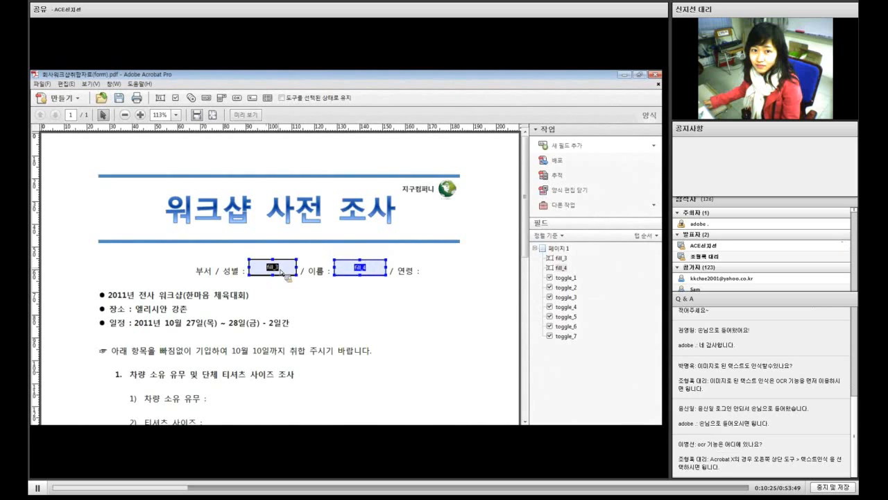
Rename the text field beside 부서 / 성별 as 성별 and mark it as required
left_click(281, 271)
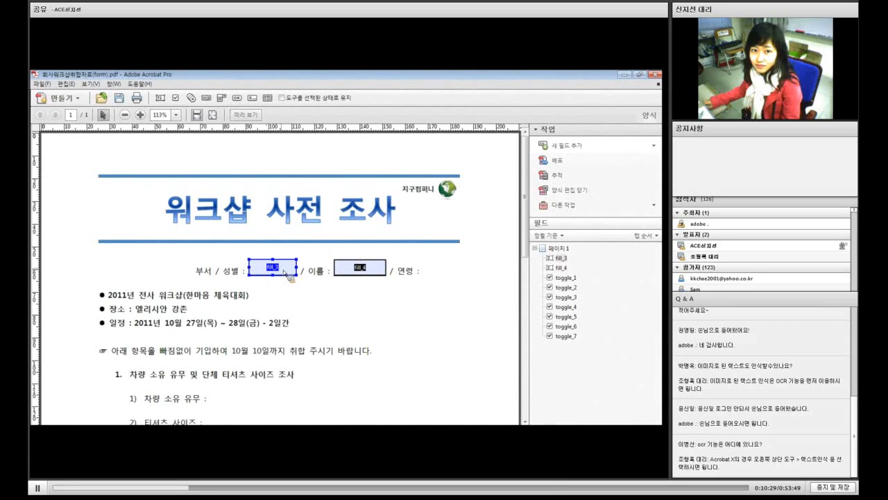
double_click(283, 270)
left_click_drag(199, 82, 455, 172)
left_click_drag(360, 116, 386, 184)
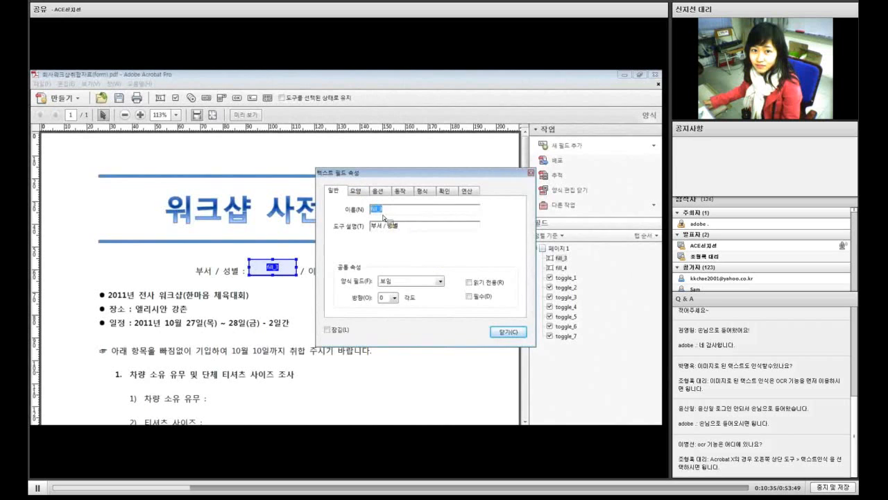
left_click_drag(440, 172, 424, 162)
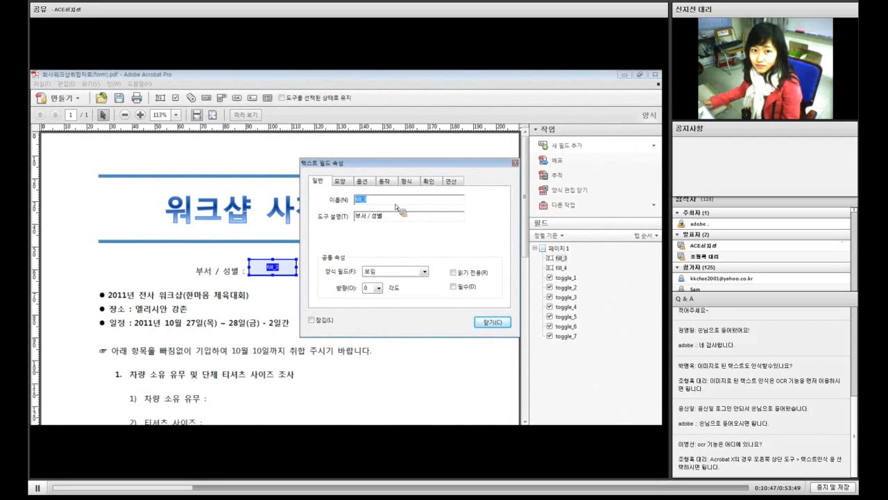
type("성별")
double_click(380, 202)
left_click(396, 200)
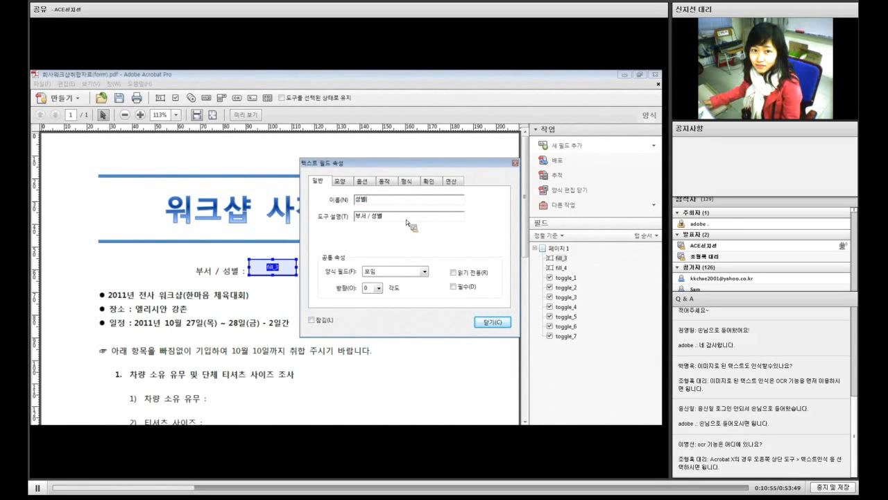
left_click(455, 288)
Set the 성별 field's text to font size 8 in the 맑은 고딕 font
left_click(341, 181)
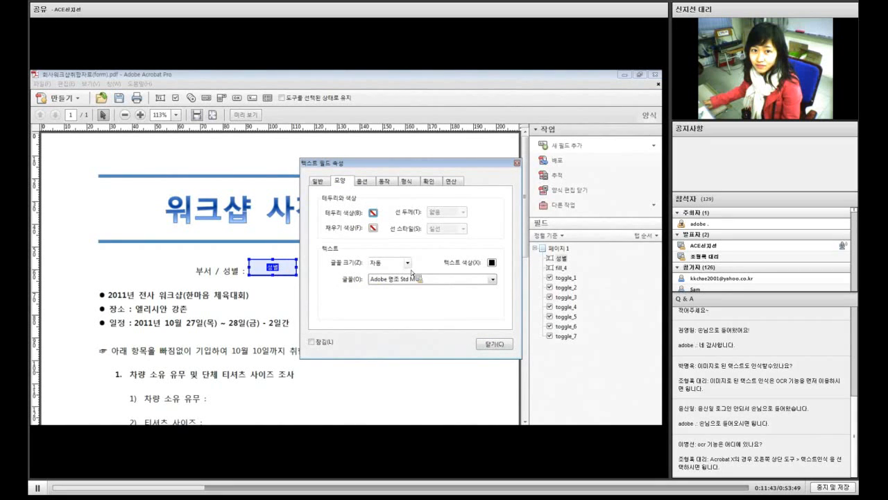
left_click(408, 264)
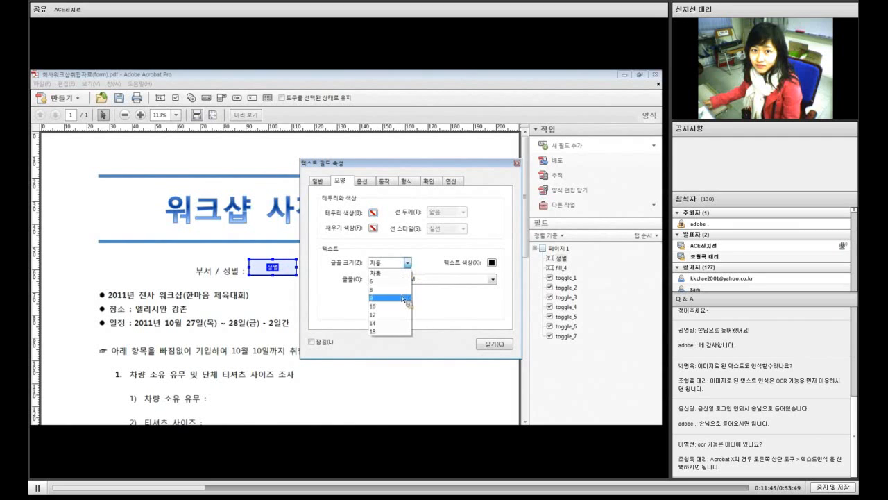
left_click(404, 297)
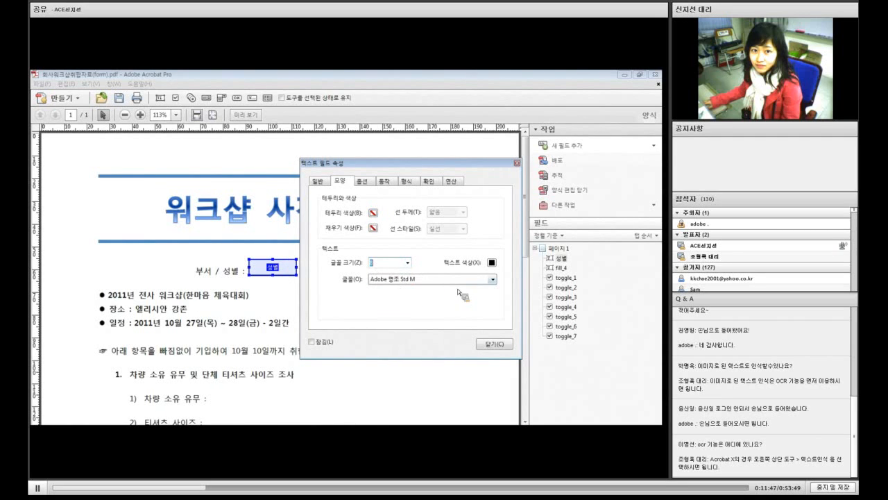
left_click(493, 280)
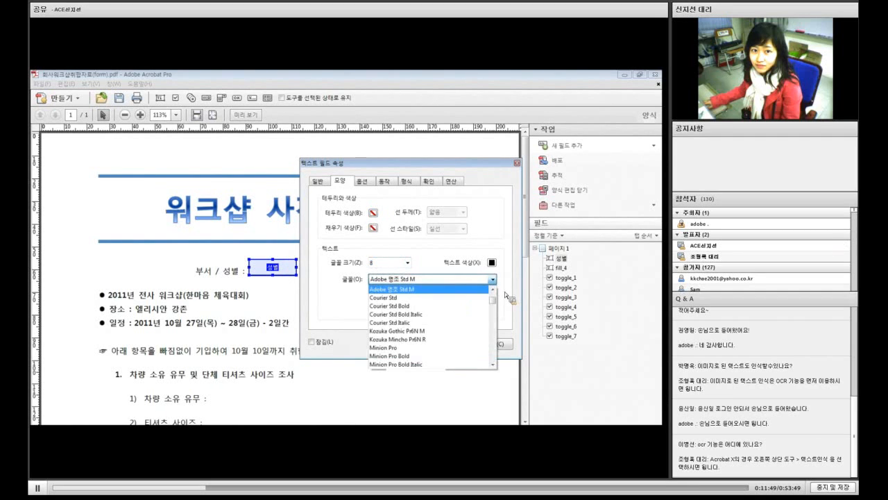
left_click_drag(493, 297, 493, 357)
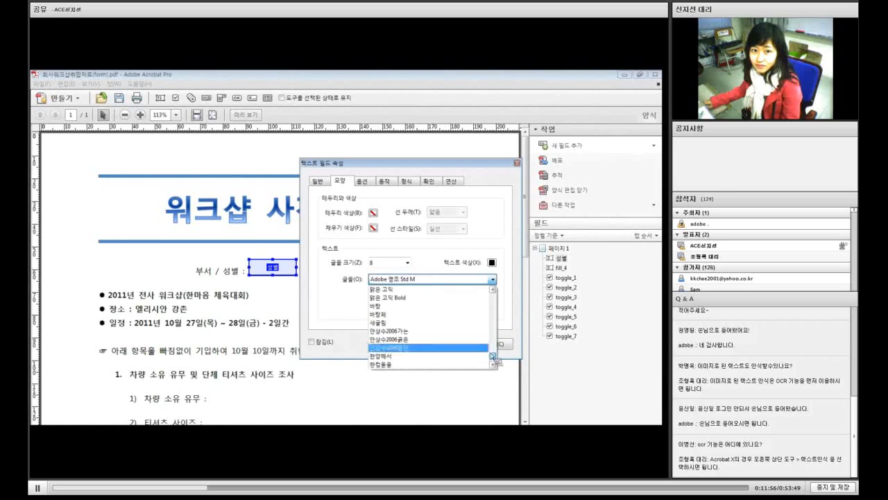
left_click(447, 289)
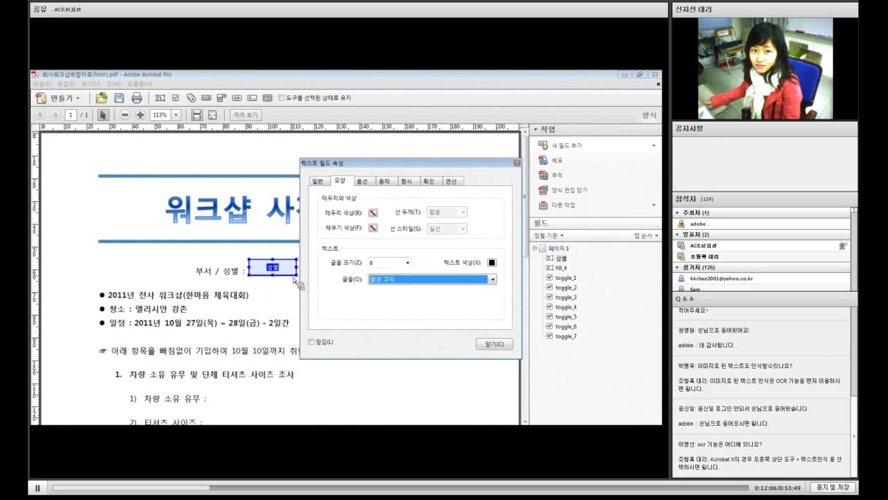
Set both the border colour and the fill colour of the 성별 field to none
left_click(374, 213)
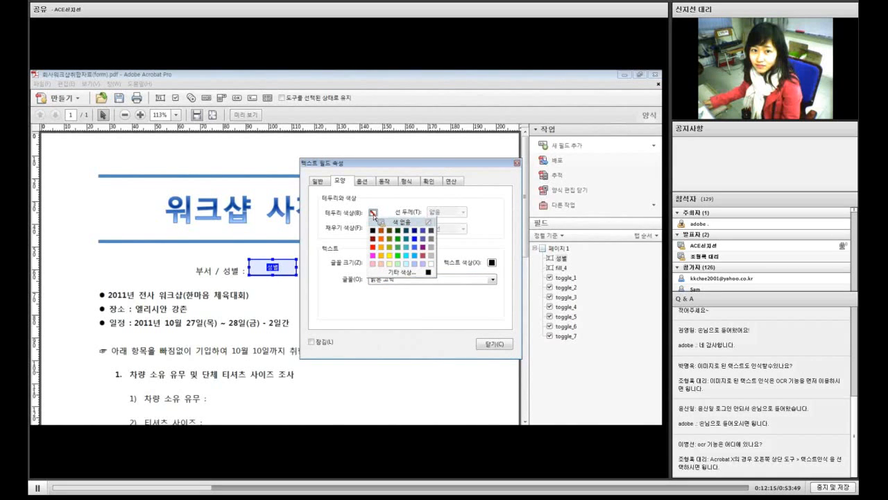
left_click(398, 221)
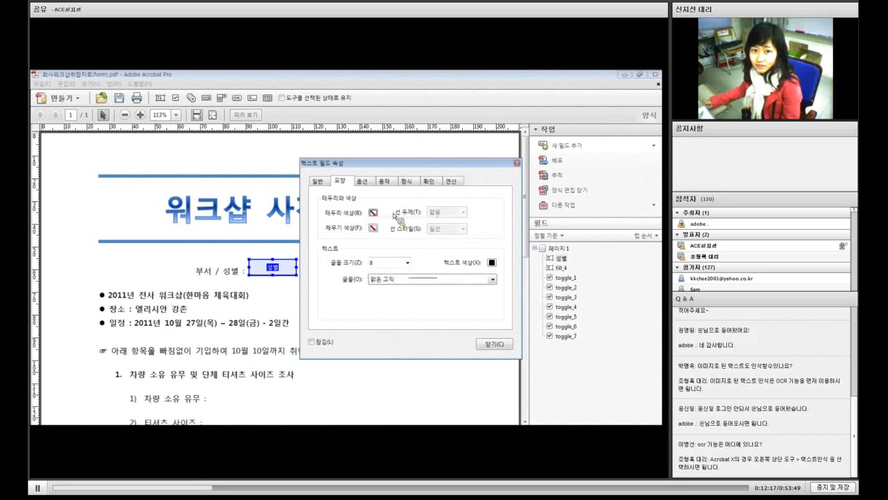
left_click(375, 228)
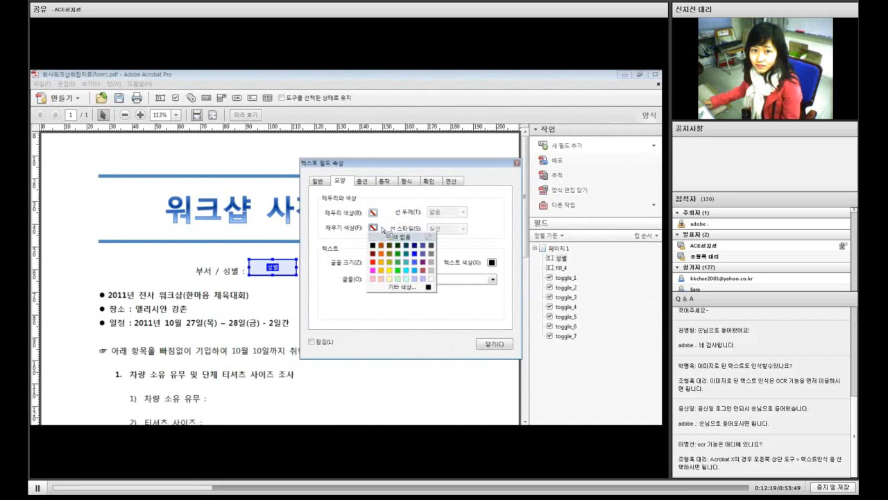
left_click(399, 235)
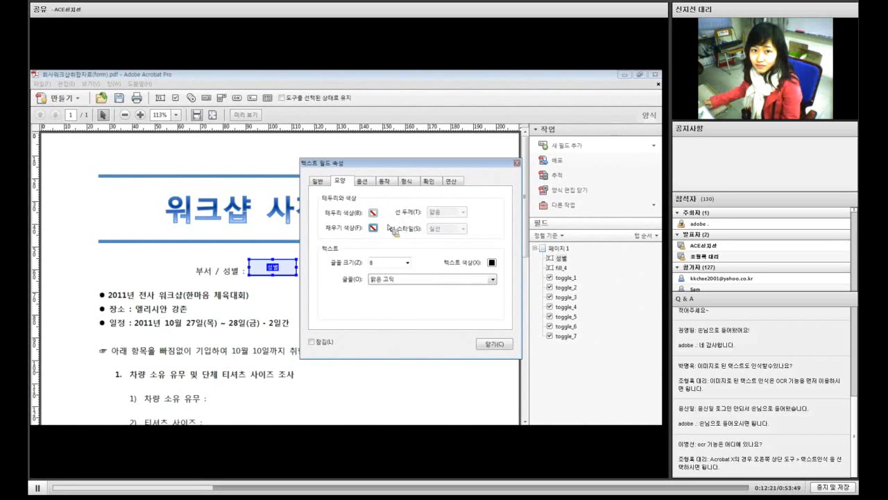
Centre the text alignment of the 성별 field and leave its default value empty
left_click(362, 180)
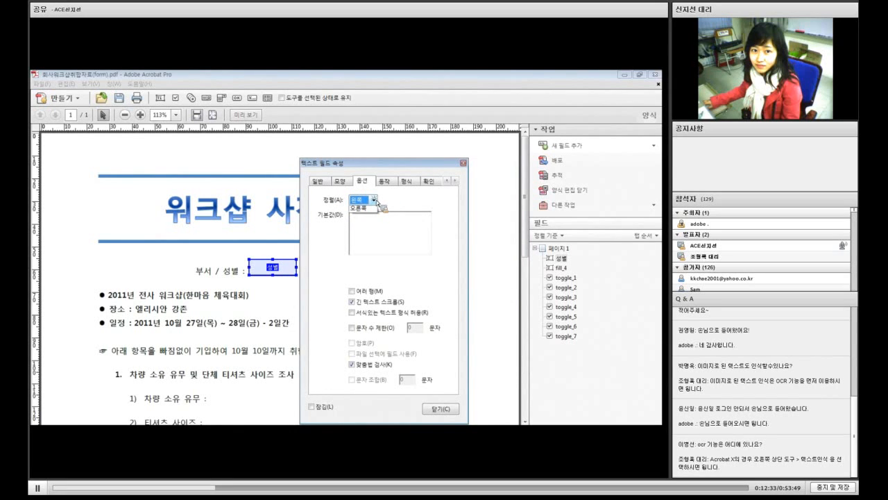
left_click(376, 200)
left_click(379, 225)
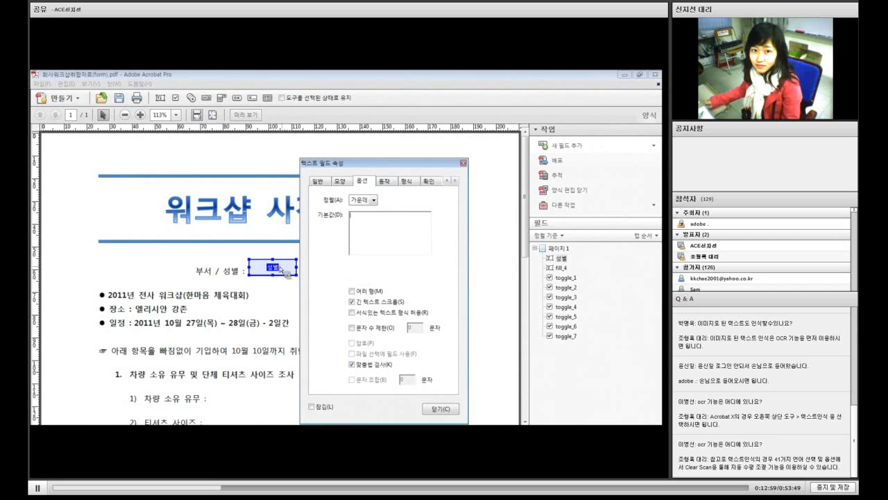
left_click(392, 225)
Review the triggers and actions available for the 성별 field and open its format category settings
left_click(387, 184)
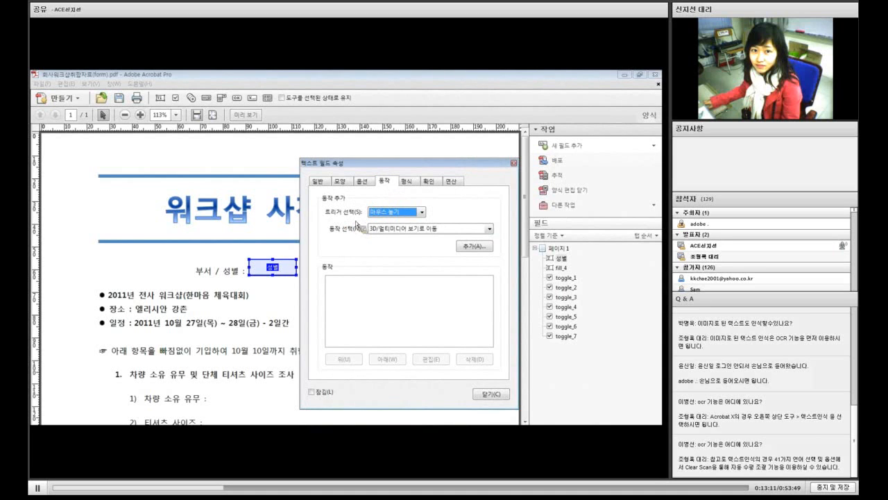
left_click(421, 212)
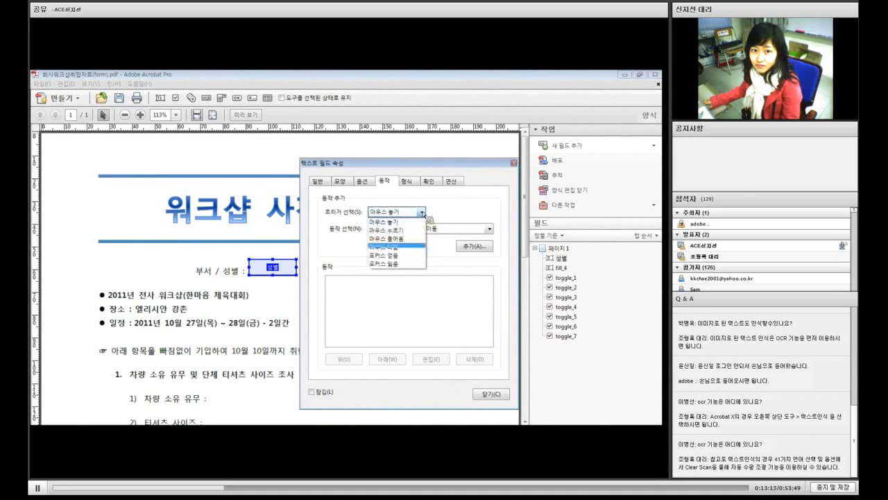
left_click(422, 212)
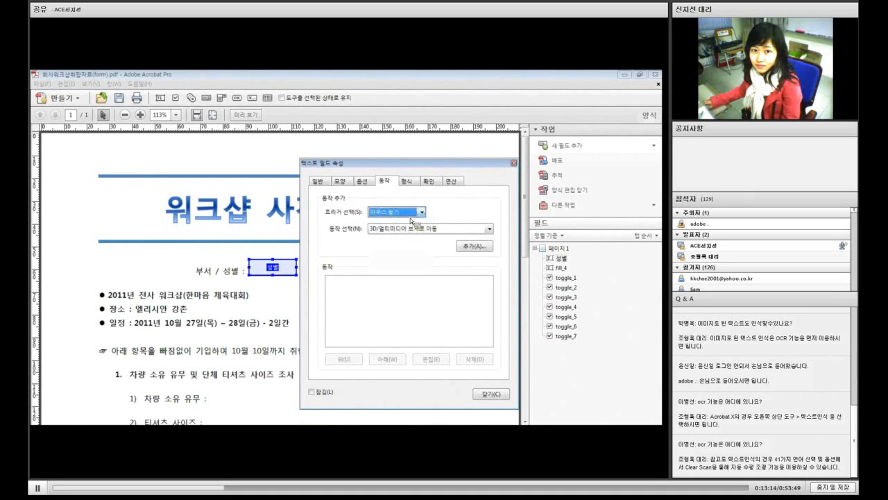
left_click(474, 231)
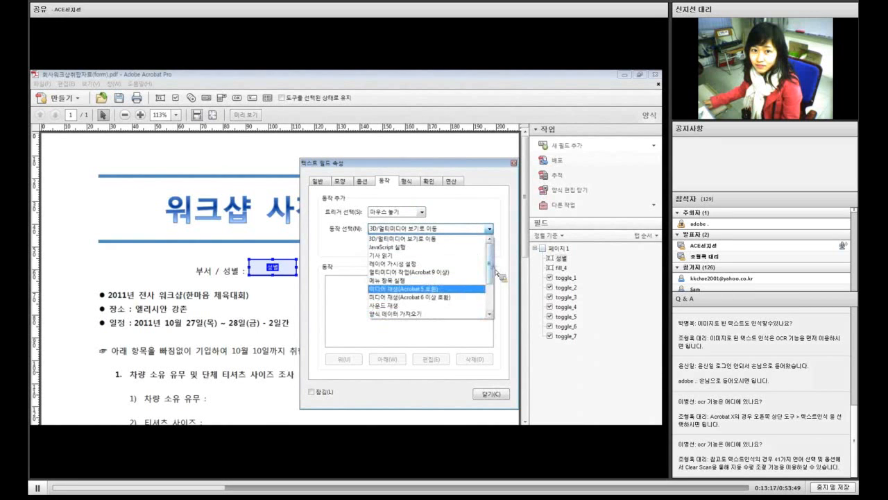
scroll(492, 263, "down", 1)
scroll(493, 262, "down", 1)
scroll(491, 290, "up", 2)
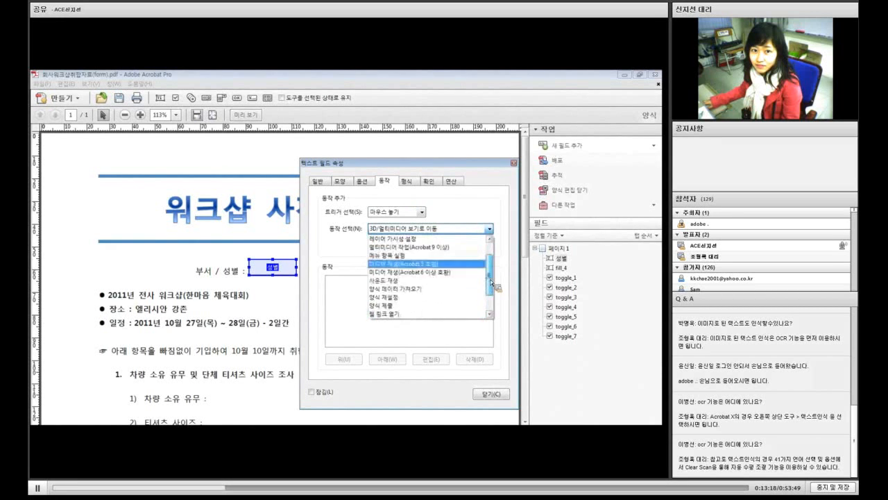
left_click(483, 231)
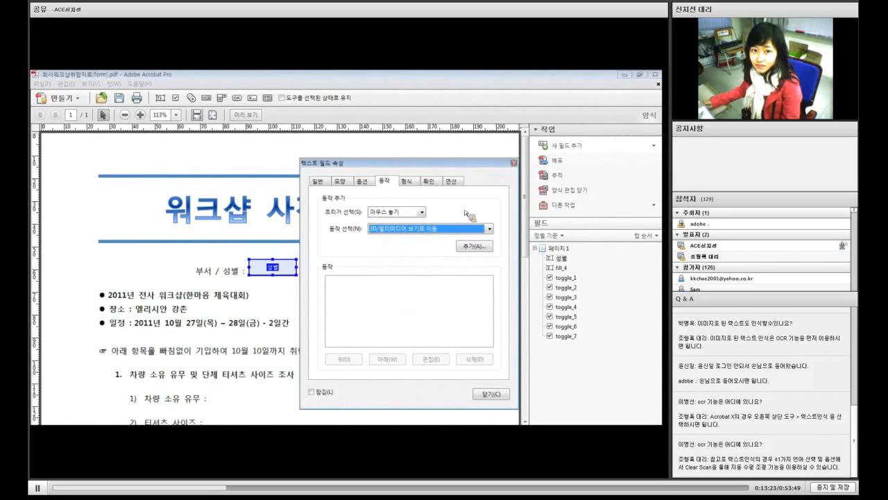
left_click(411, 183)
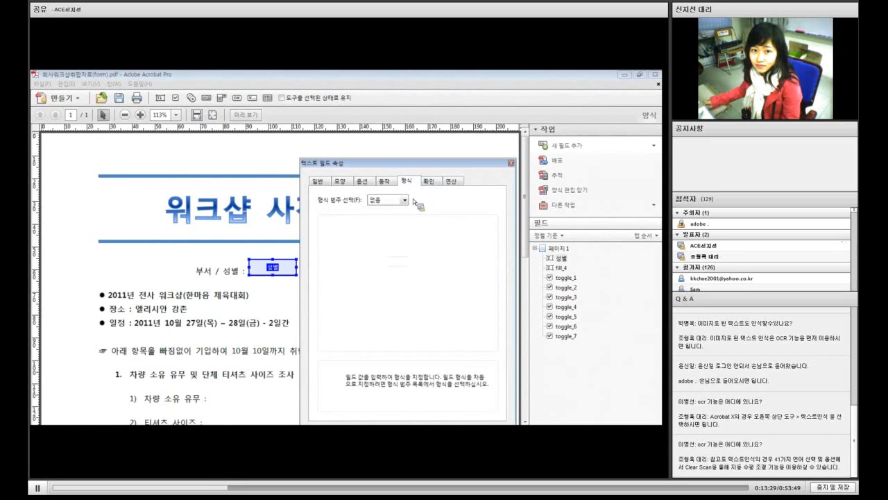
Review the format categories, calculation, option and appearance settings of the 성별 field and close its properties
left_click(405, 200)
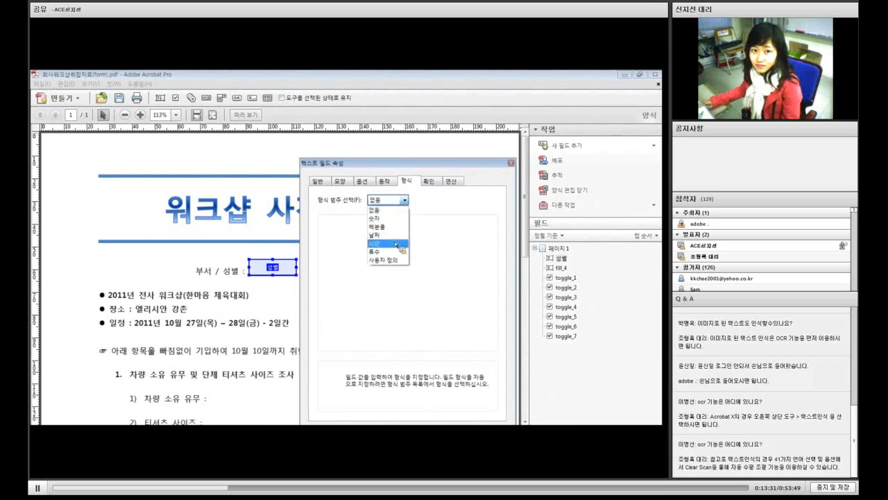
left_click(433, 187)
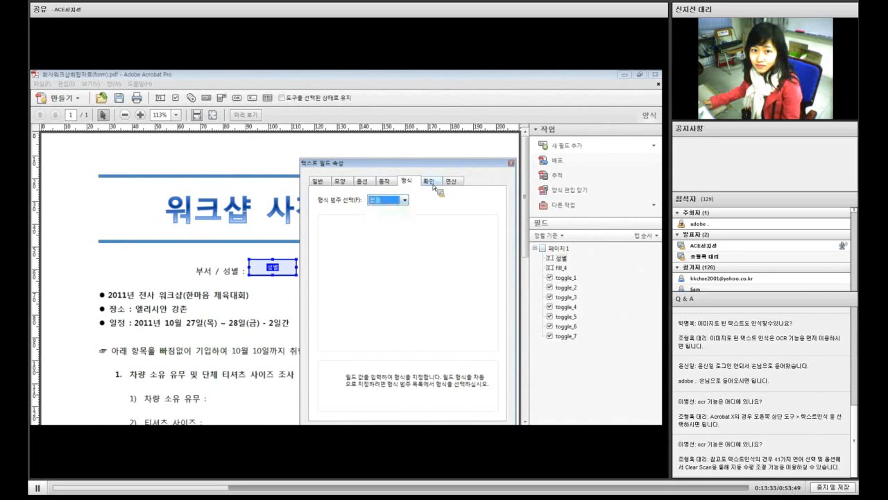
left_click(451, 182)
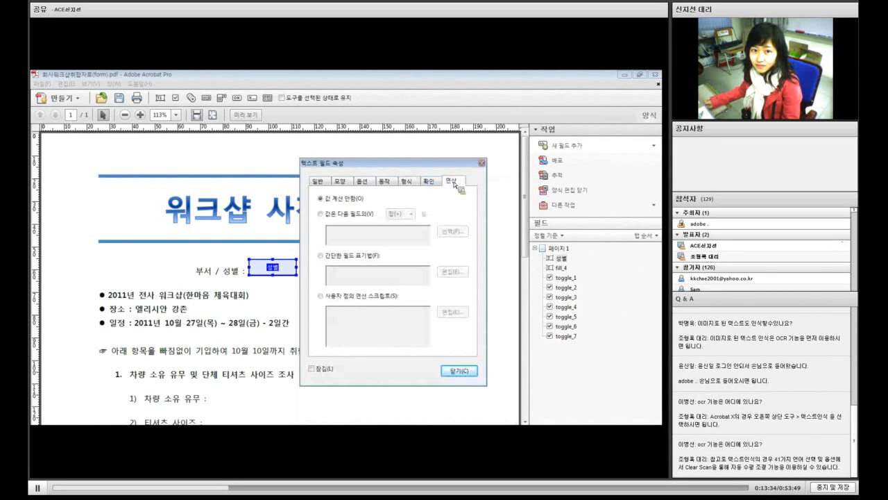
left_click(339, 181)
left_click(363, 182)
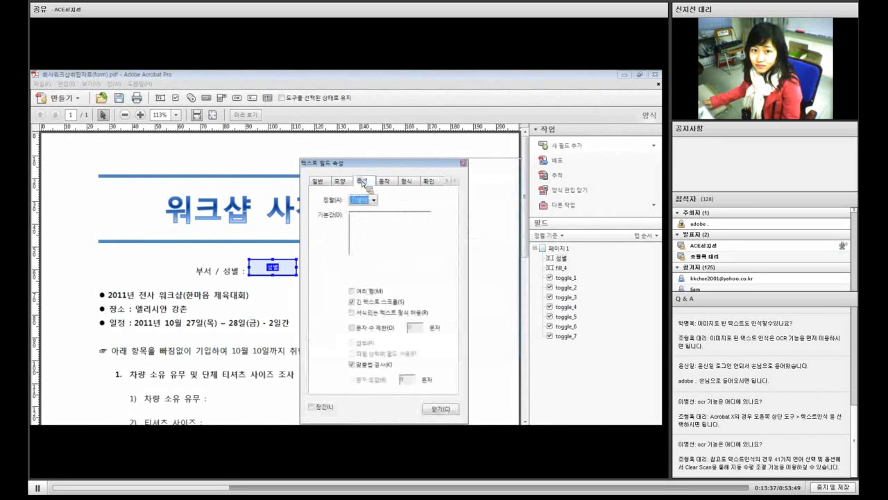
left_click(339, 182)
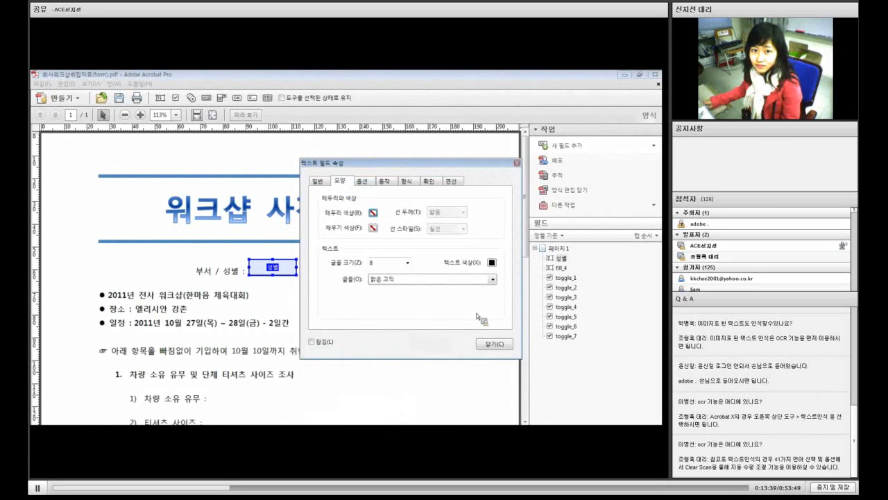
left_click(492, 343)
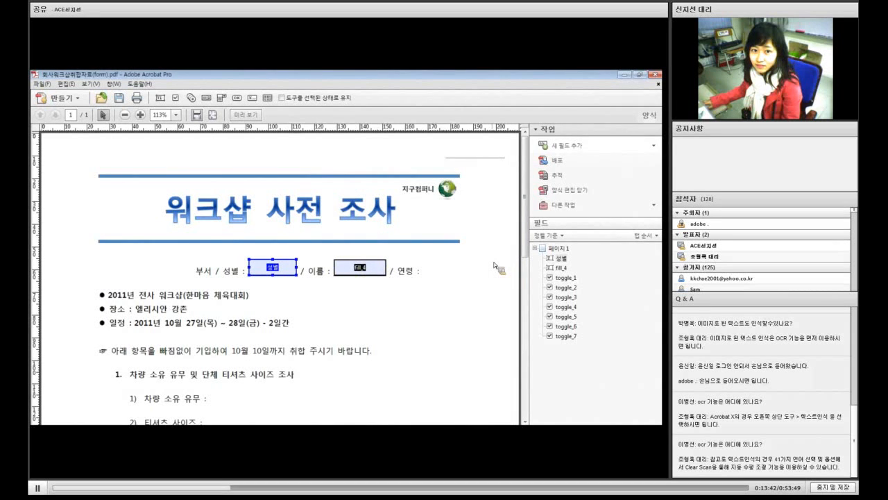
Look over the field types that can be added and the check boxes already detected in the survey
left_click(586, 149)
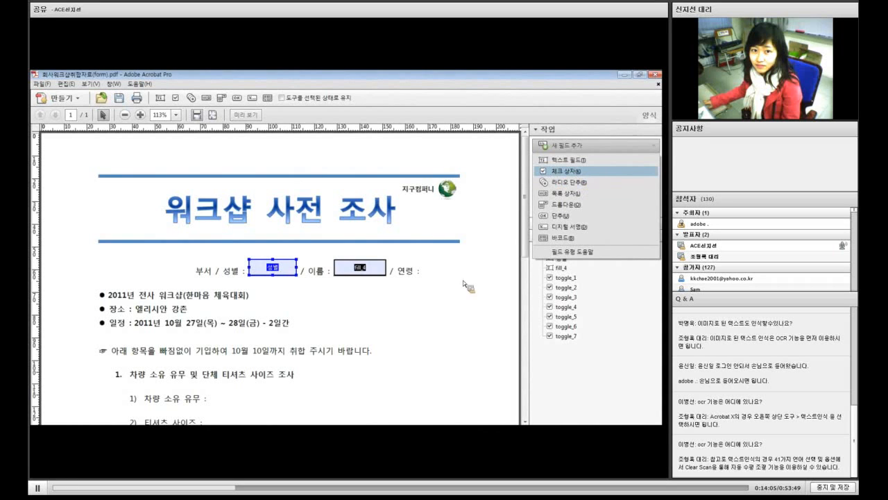
left_click(576, 171)
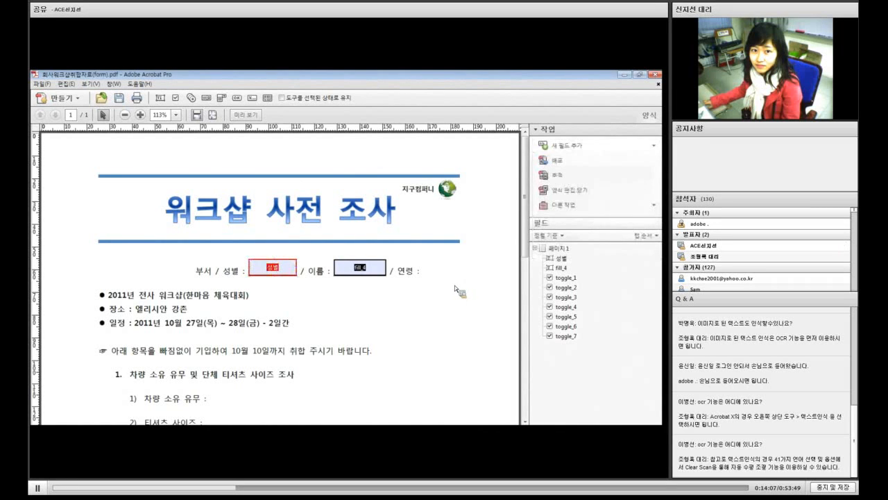
scroll(455, 285, "down", 3)
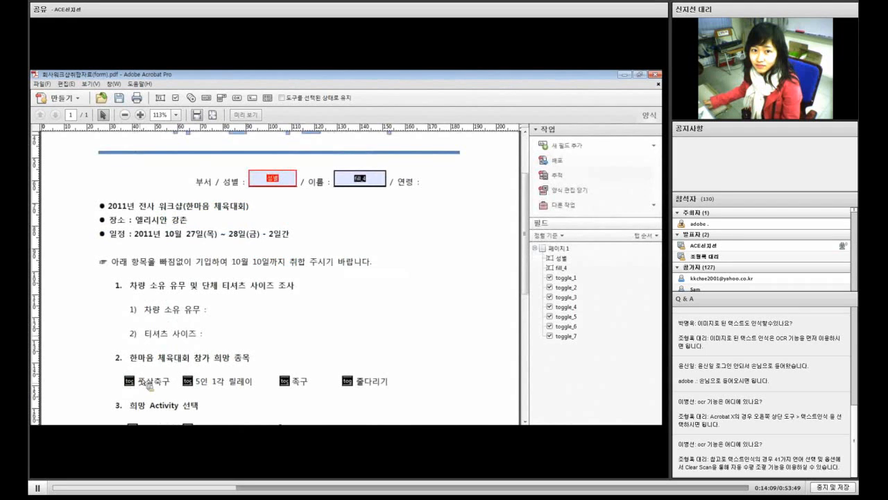
scroll(528, 237, "up", 1)
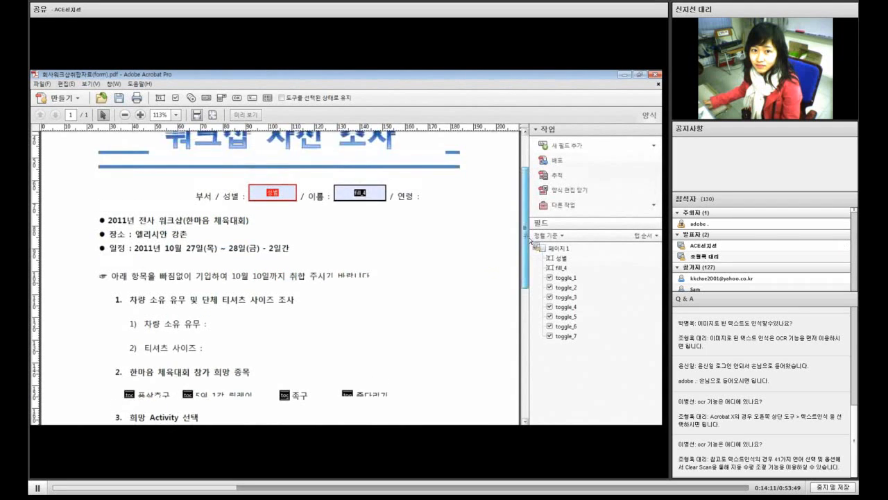
scroll(529, 237, "up", 3)
Add a dropdown field just before the 부서 / 성별 label, about as tall as the 성별 field
left_click(563, 145)
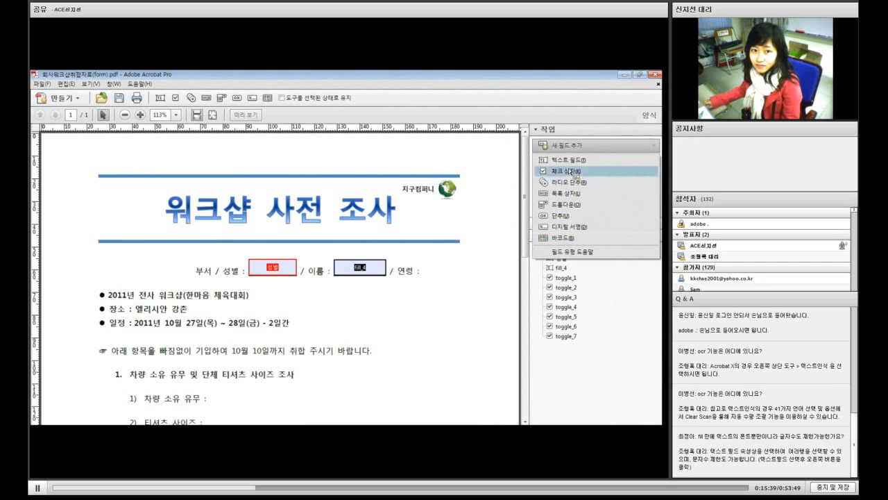
left_click(571, 206)
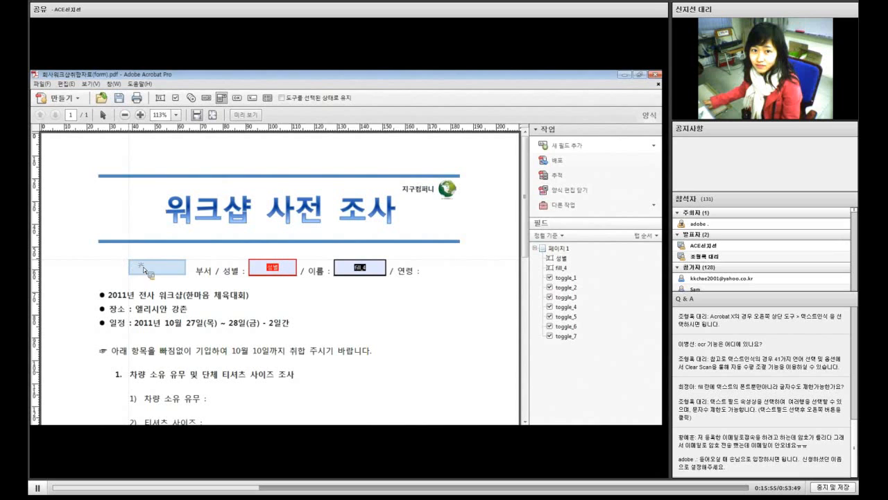
left_click_drag(129, 260, 195, 279)
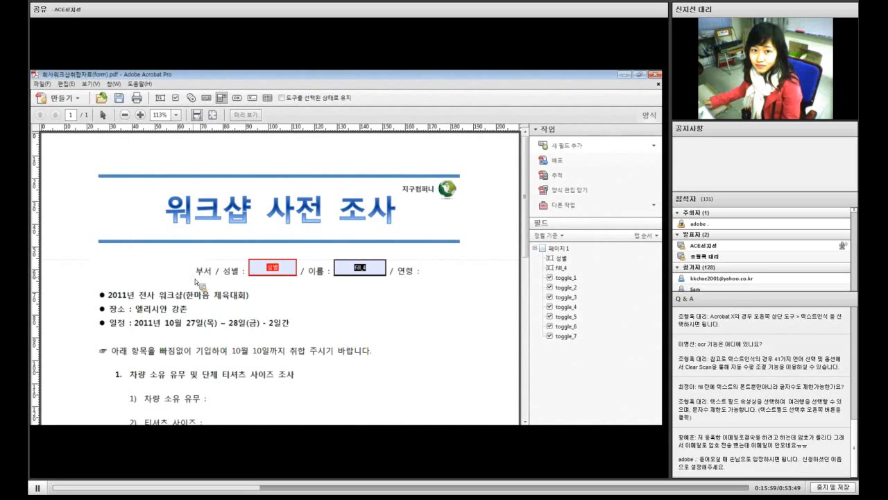
left_click(600, 146)
left_click(598, 146)
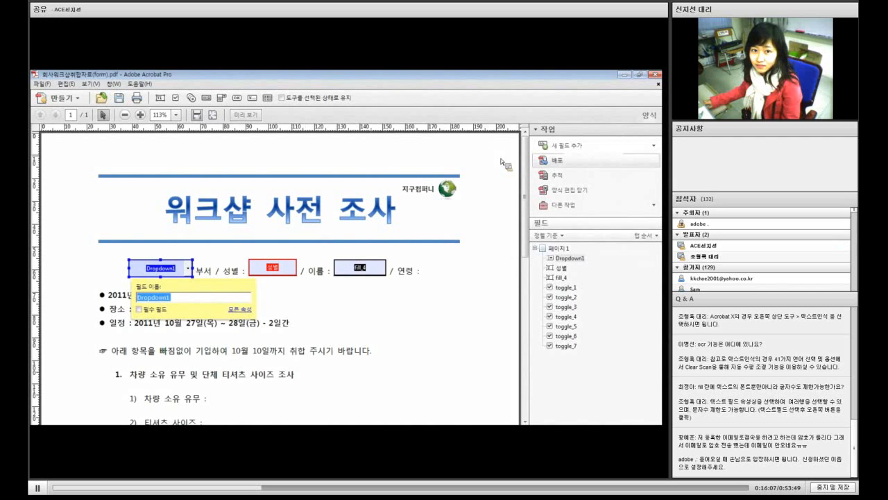
left_click(570, 147)
left_click(569, 148)
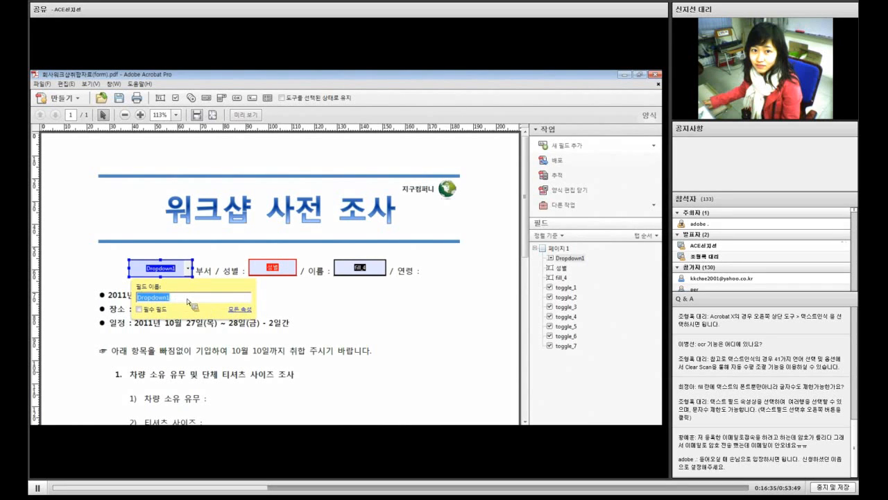
Name the new dropdown field 부서명 and mark it as required in its general properties
type("부서명")
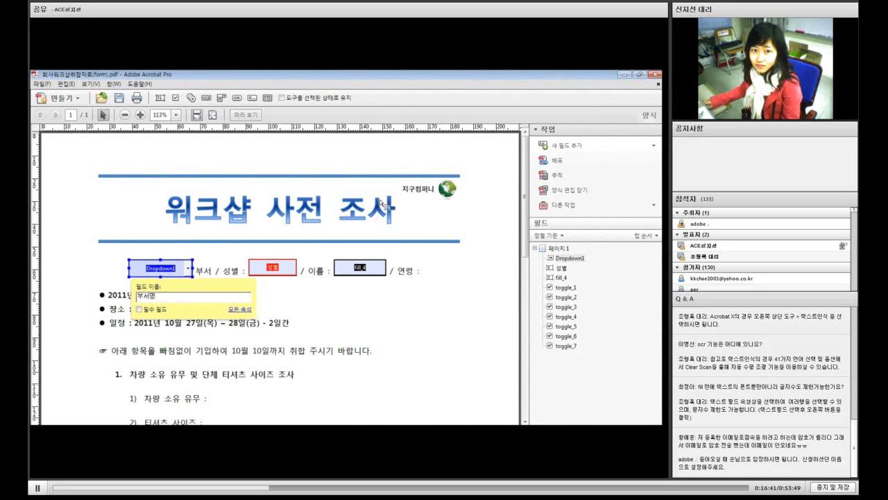
left_click(243, 310)
left_click_drag(428, 165, 398, 155)
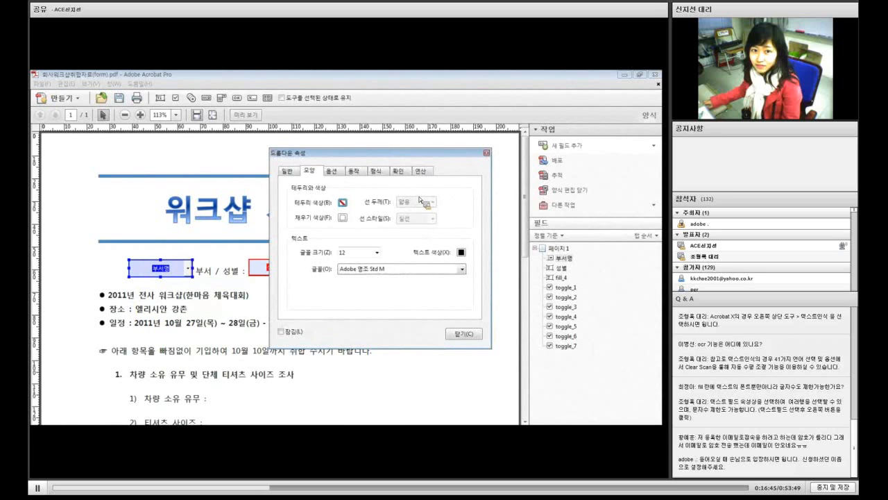
left_click(297, 172)
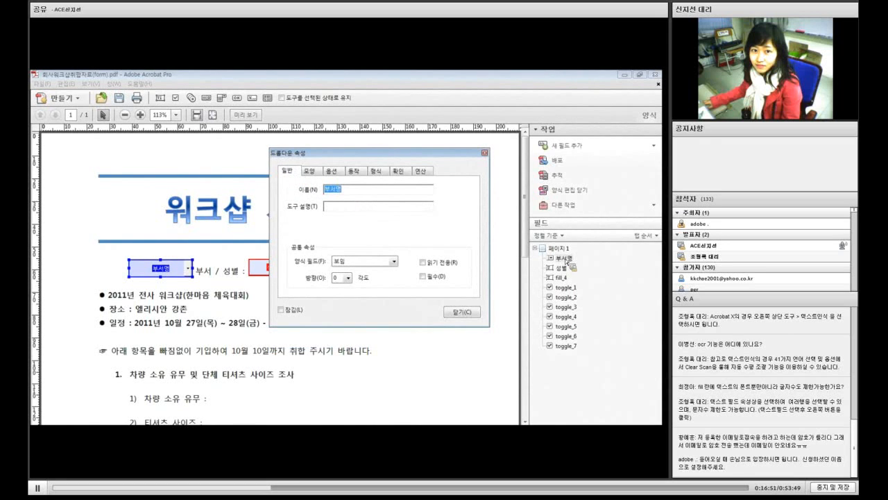
left_click(424, 276)
Set the 부서명 dropdown's text to font size 8 and choose a Korean font for it
left_click(310, 171)
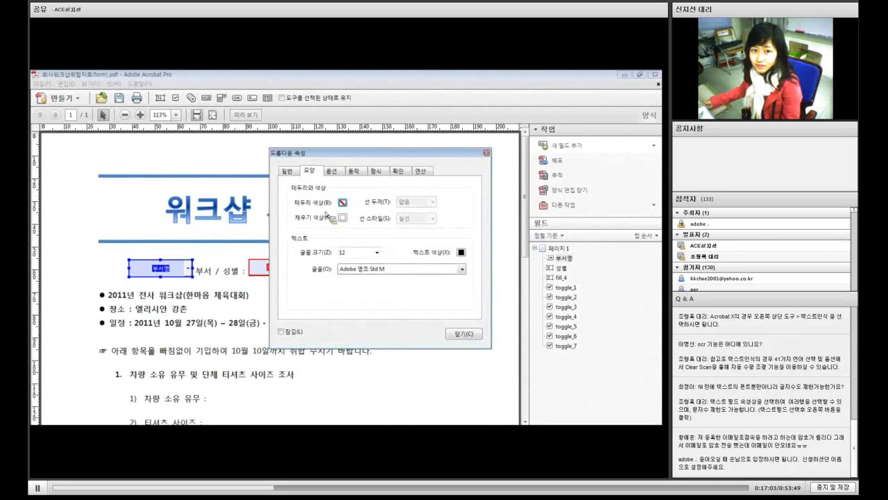
left_click(379, 253)
left_click(361, 279)
left_click(464, 271)
scroll(472, 338, "down", 10)
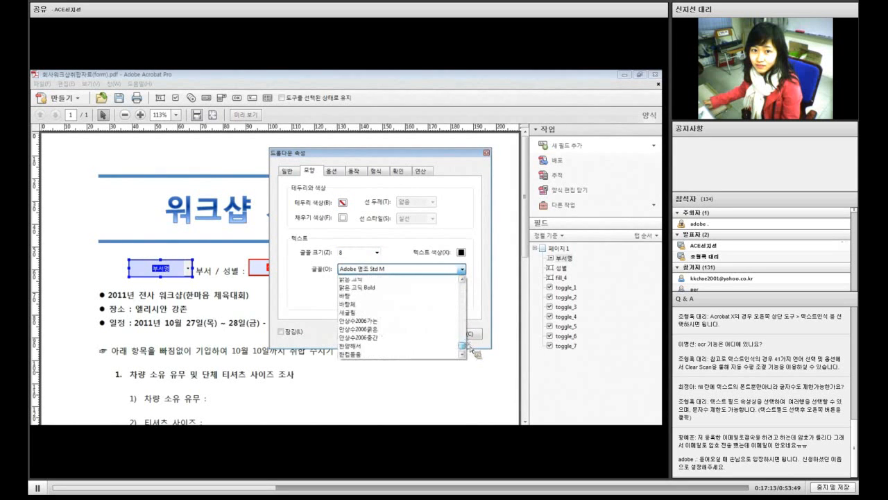
left_click(471, 333)
left_click(462, 269)
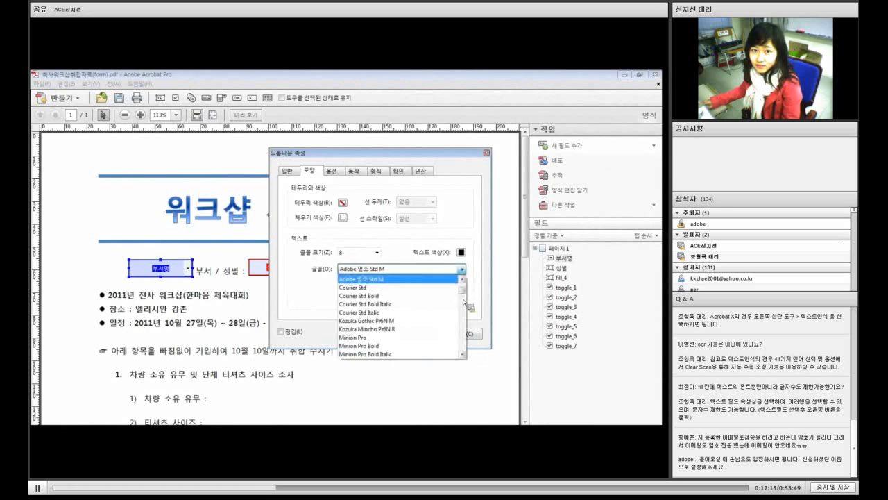
scroll(466, 318, "down", 10)
scroll(466, 318, "down", 10)
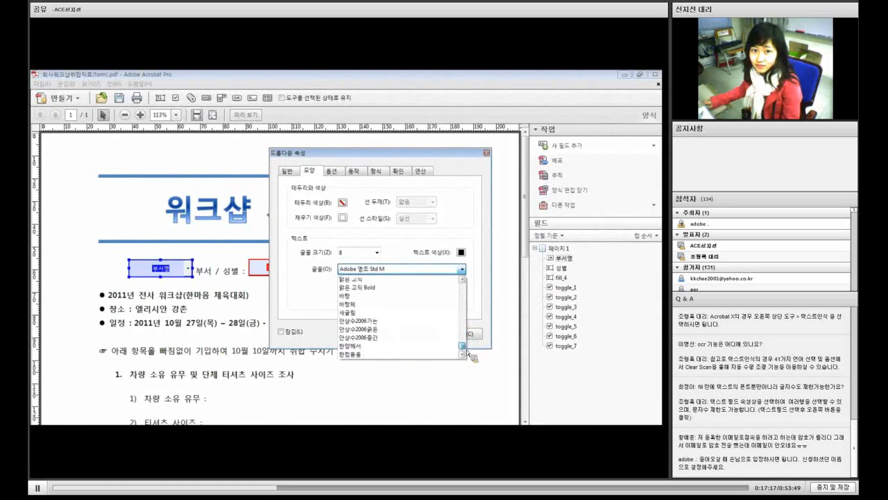
left_click(404, 306)
Add the items 어도비, 포토샵 and 애크로뱃 to the 부서명 dropdown's item list
left_click(337, 175)
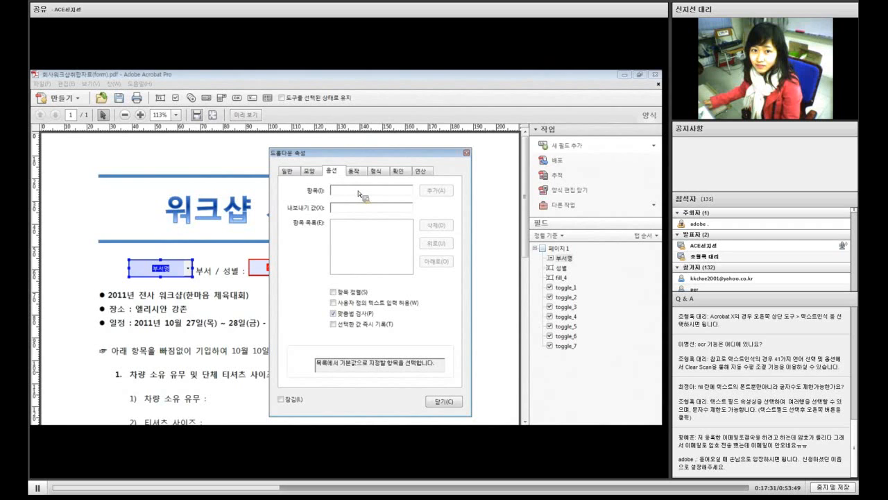
type("영업팀")
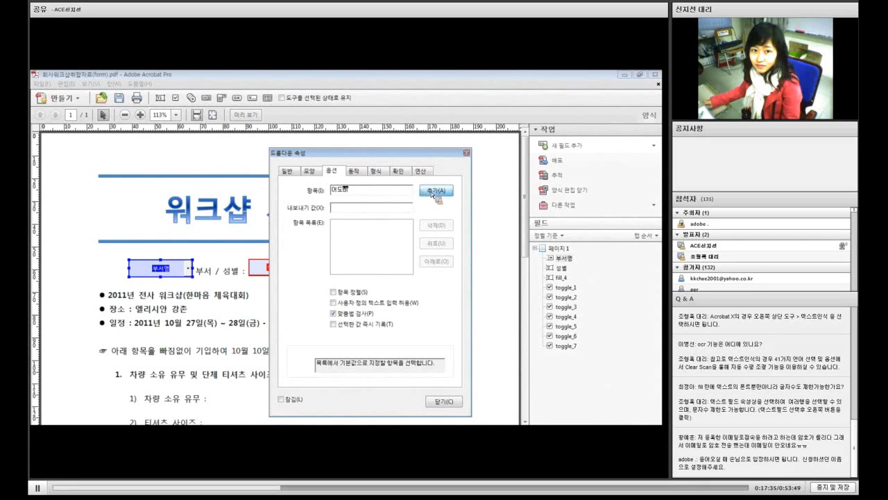
left_click(433, 191)
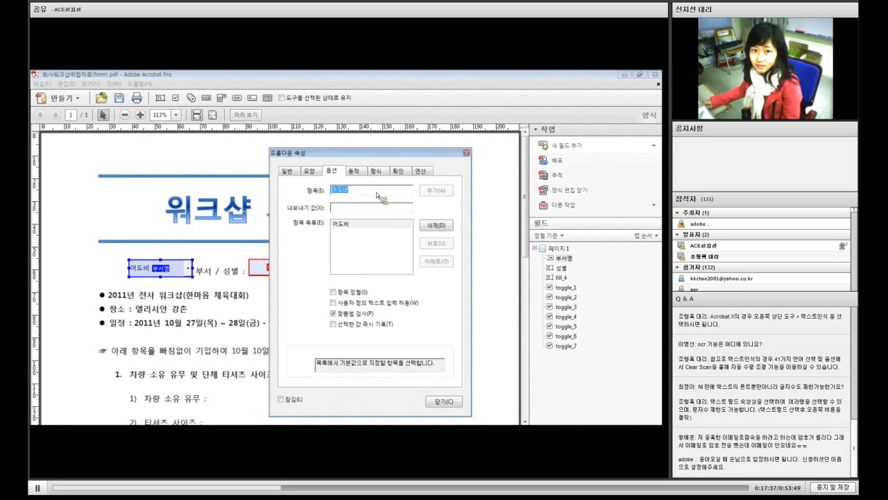
type("포털")
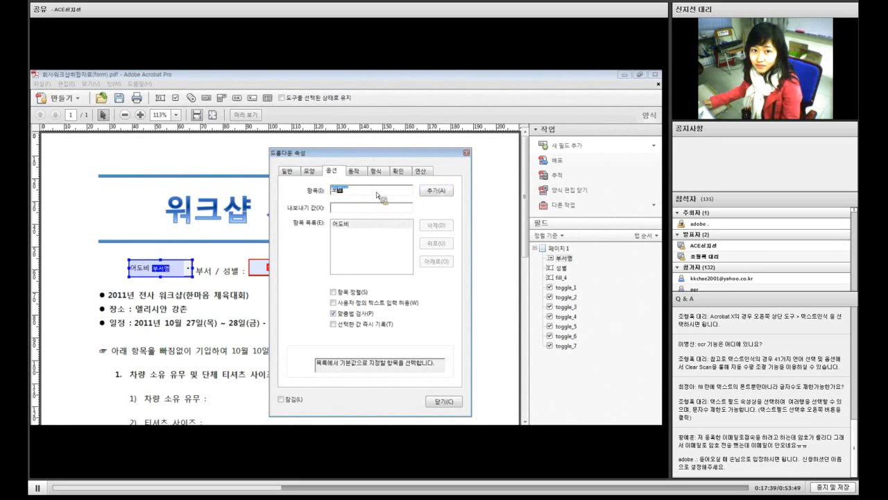
type("샵")
key("Return")
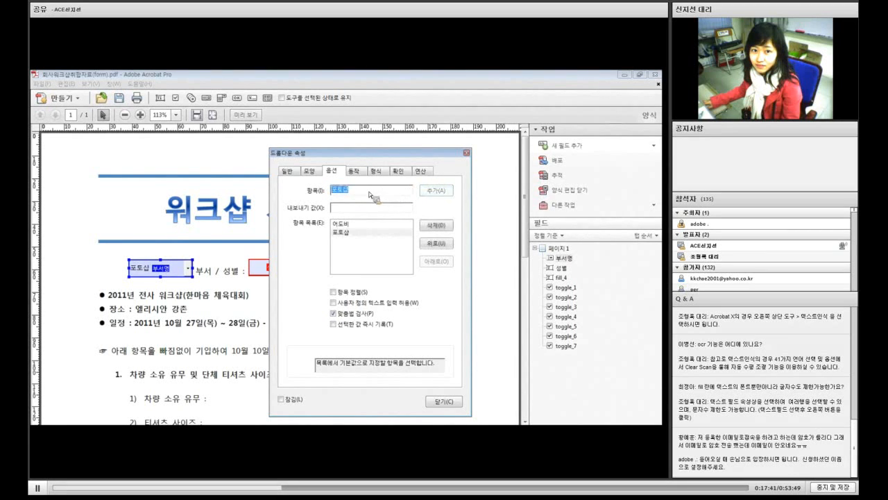
type("매크로")
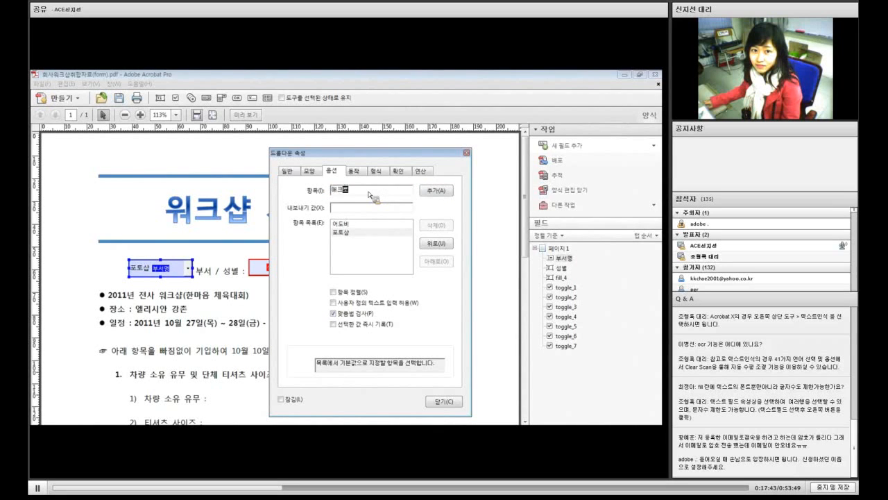
type("뱃")
key("Return")
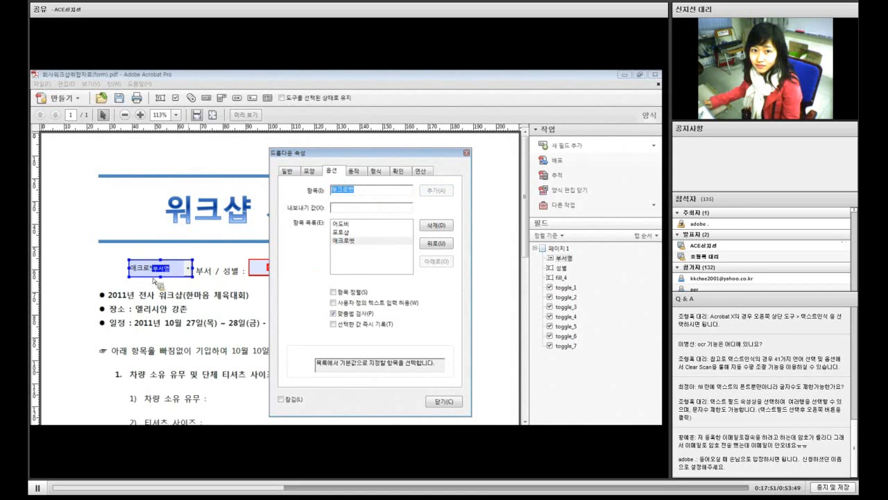
Review the action, format, validation and calculation settings of the 부서명 dropdown, close its properties and deselect it
left_click(358, 172)
left_click(376, 172)
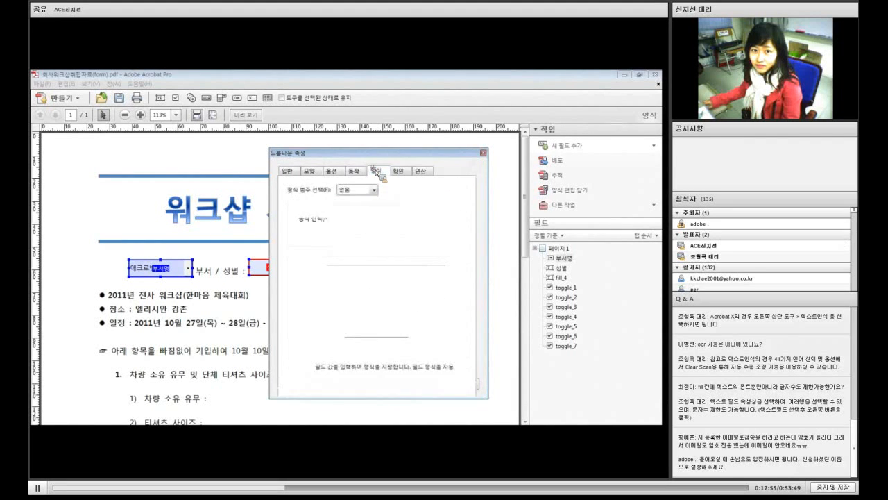
left_click(401, 171)
left_click(420, 171)
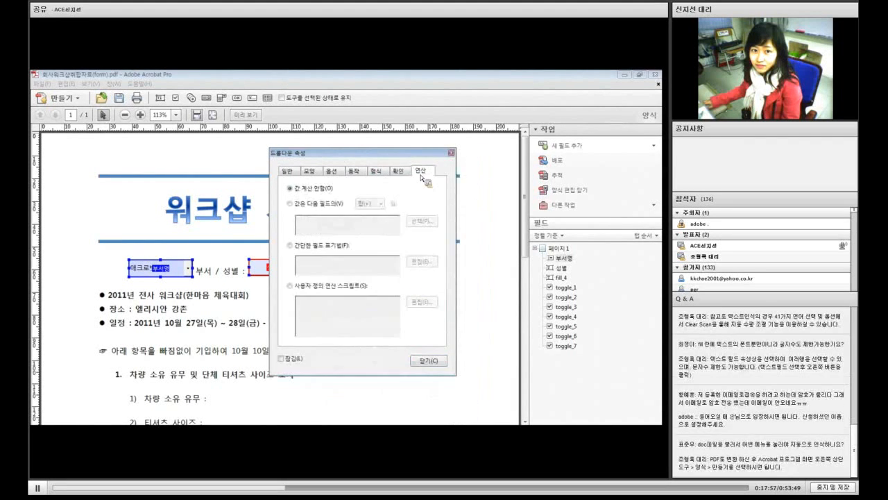
left_click(436, 359)
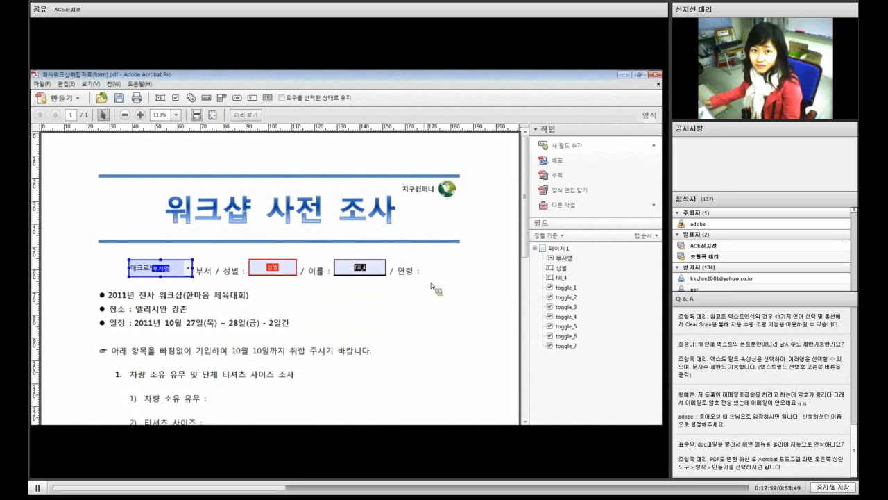
left_click(450, 273)
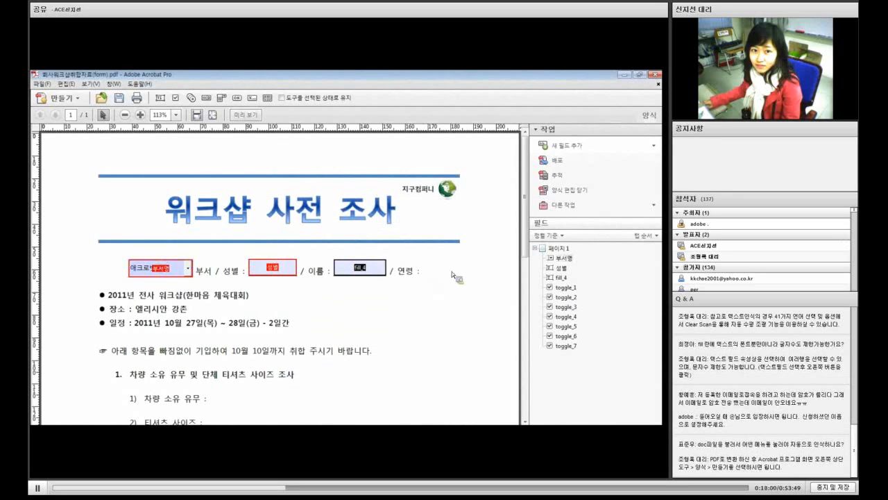
Preview the form as it appears to the people filling it in
left_click(182, 270)
left_click(244, 111)
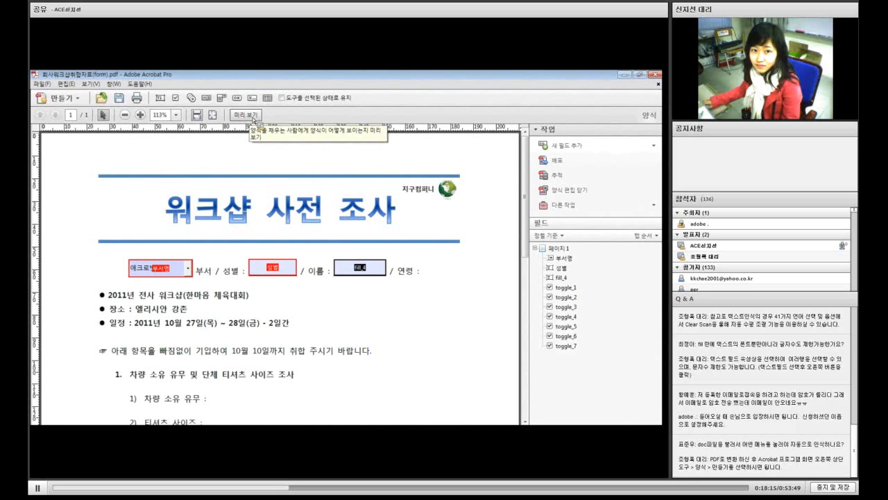
left_click(254, 121)
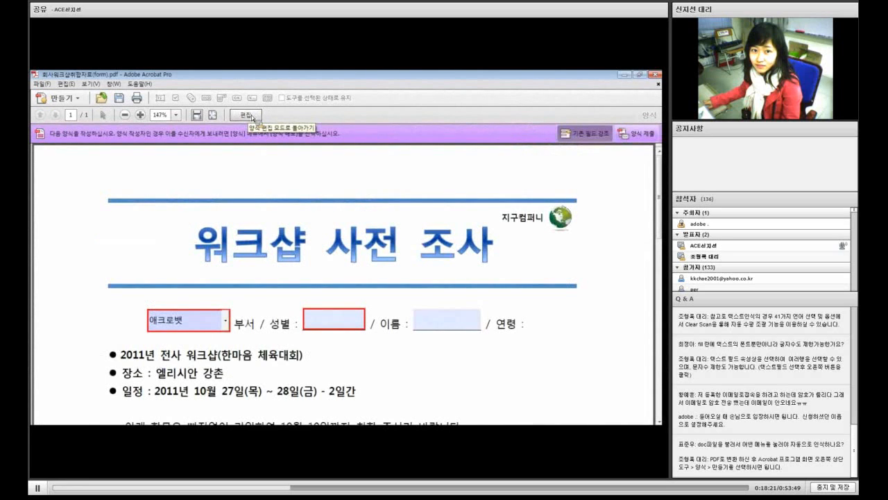
Test the previewed form by expanding the department list and entering 여자 in the 성별 field, and return to form editing
left_click(226, 322)
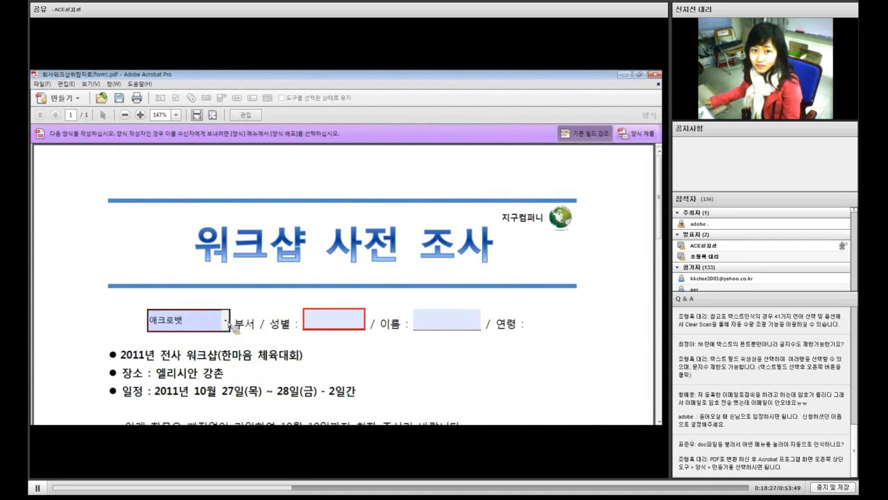
left_click(226, 322)
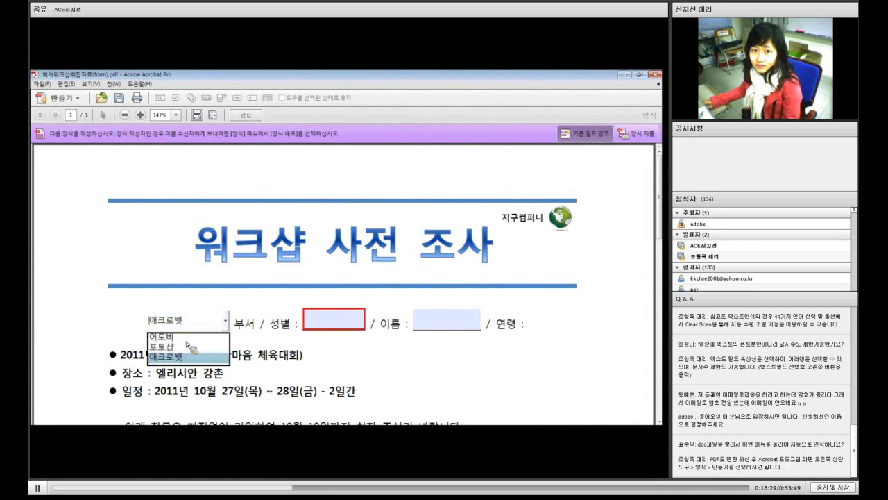
left_click(329, 319)
left_click(333, 318)
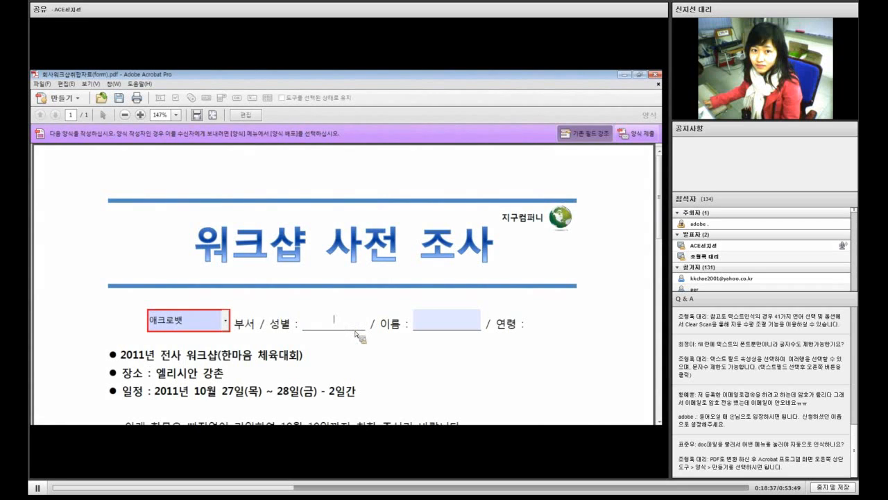
type("여자")
left_click(385, 299)
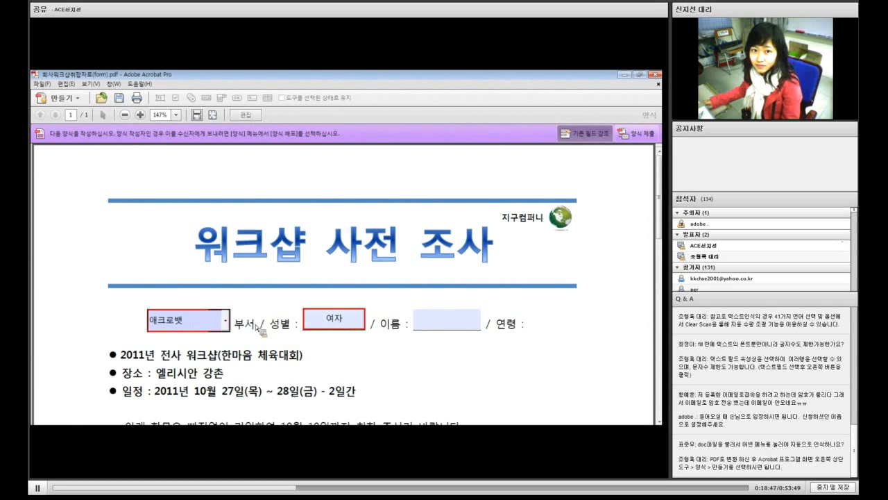
left_click(248, 118)
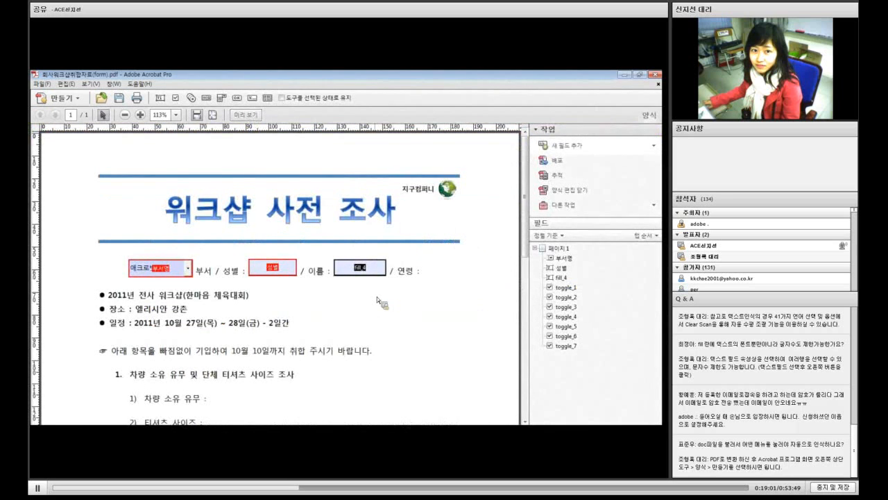
Add a radio button beside 차량 소유 유무 and open its full properties
scroll(419, 304, "down", 1)
scroll(417, 299, "down", 5)
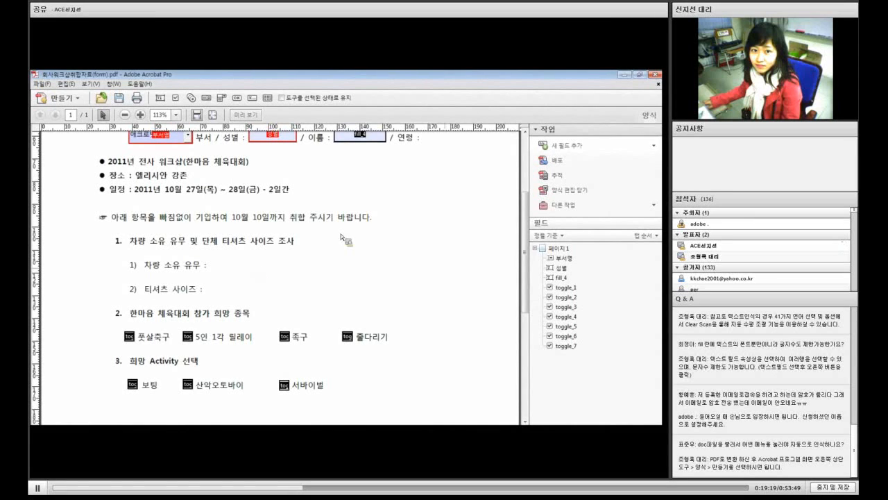
left_click(581, 146)
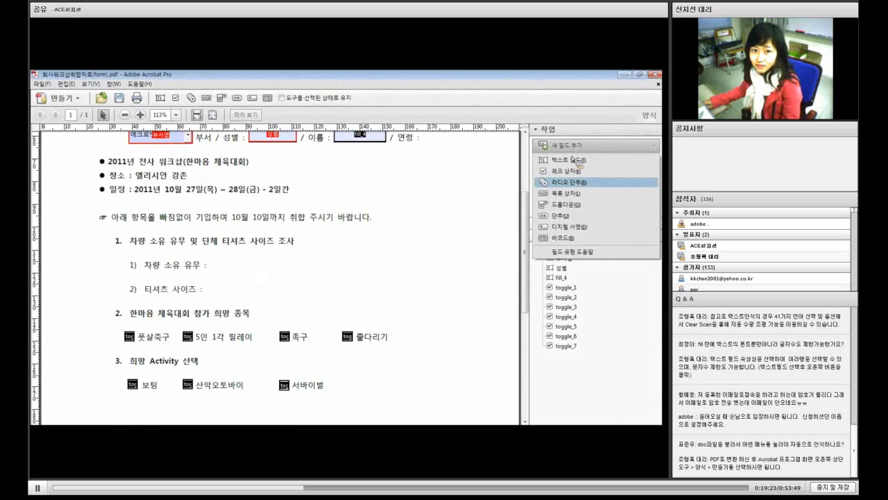
left_click(578, 183)
left_click(221, 265)
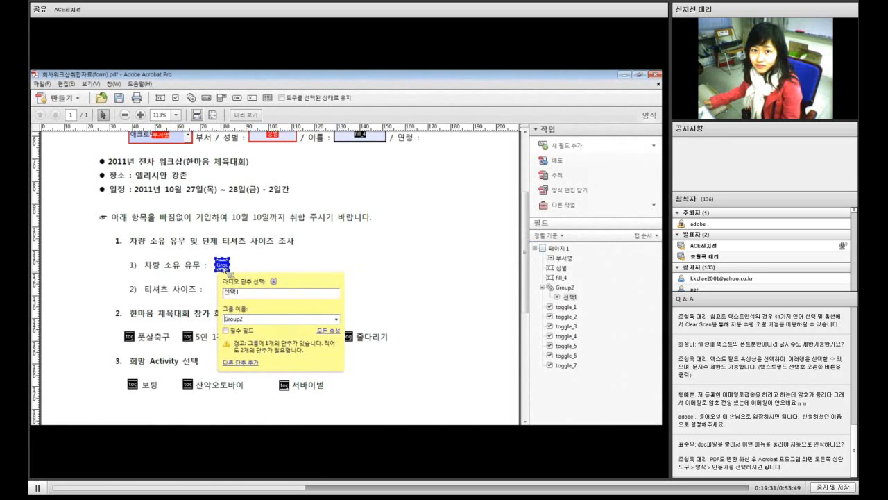
left_click(329, 331)
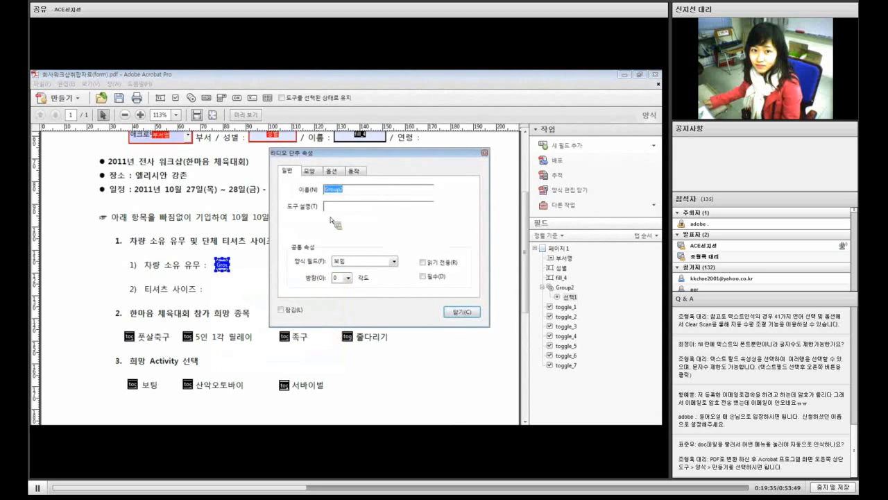
Set the radio button's style to star (별), check its action settings and close the properties
left_click(319, 171)
left_click(332, 171)
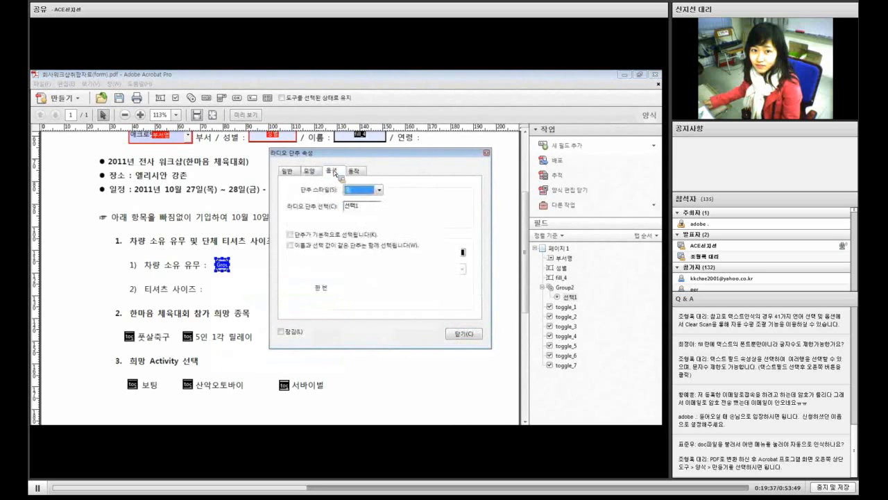
left_click(356, 172)
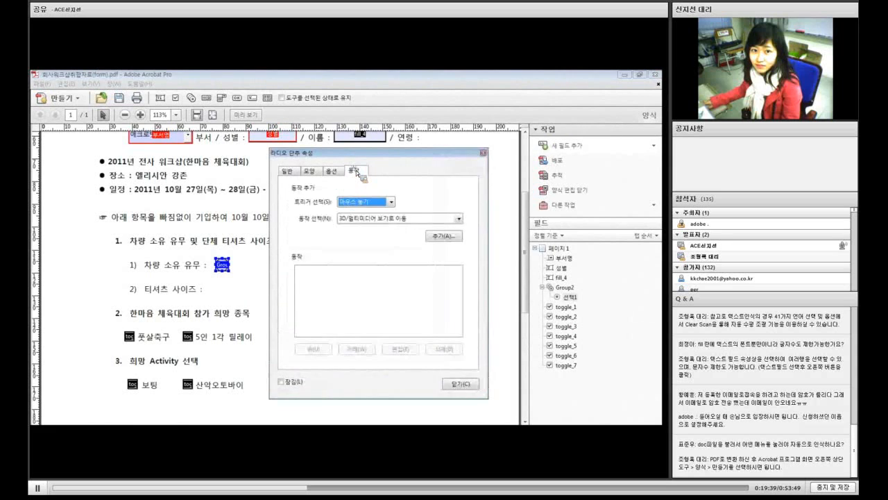
left_click(336, 172)
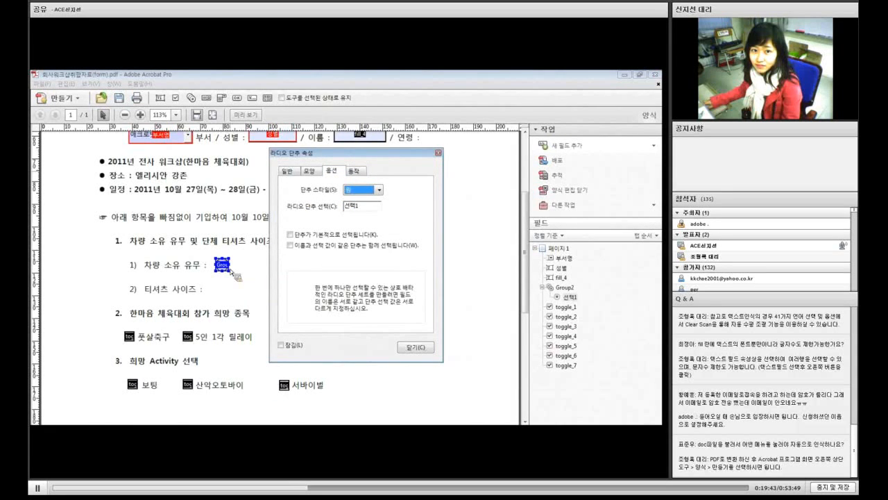
left_click(378, 190)
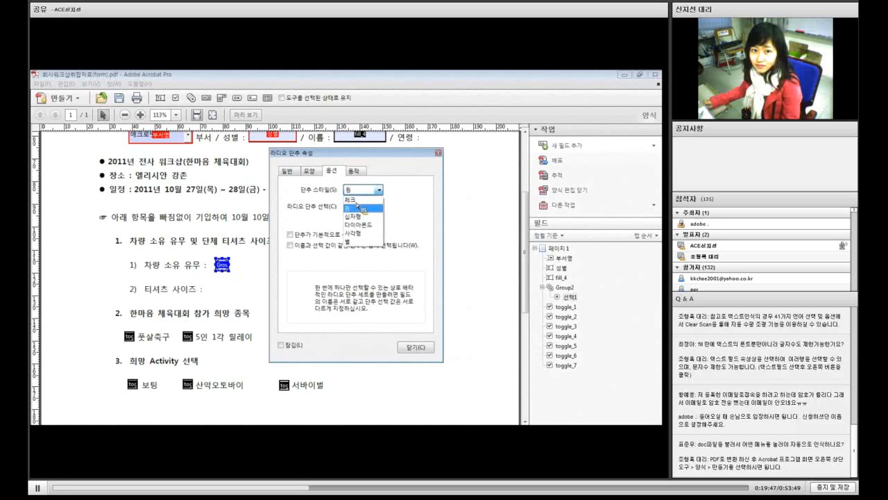
left_click(363, 241)
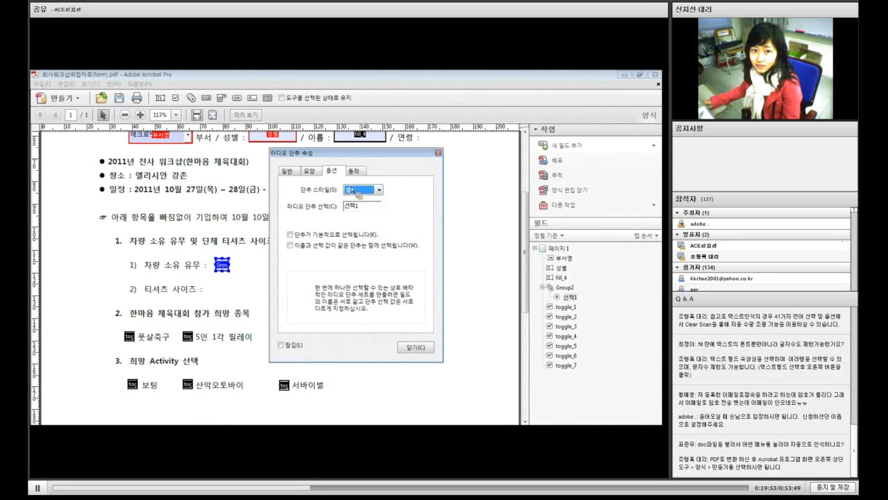
left_click(352, 172)
left_click(333, 171)
left_click(351, 172)
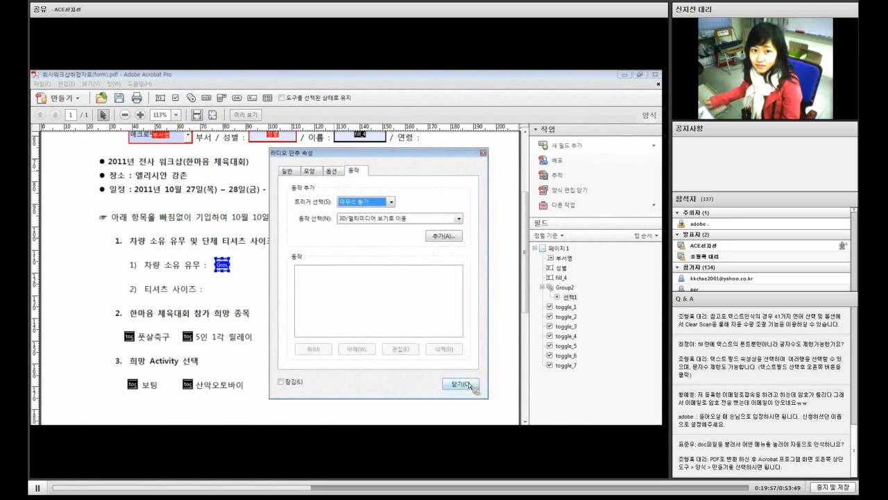
left_click(471, 386)
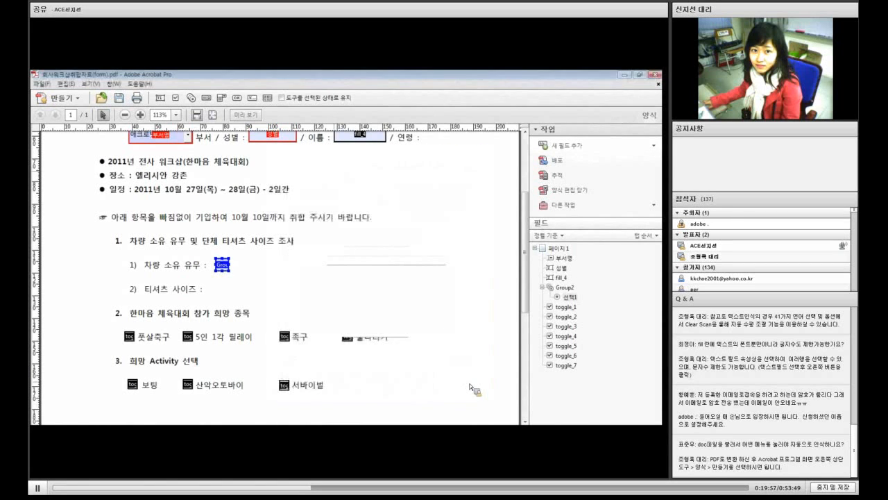
Reopen the radio button's properties, set its button style to circle (원) and close them
left_click(263, 264)
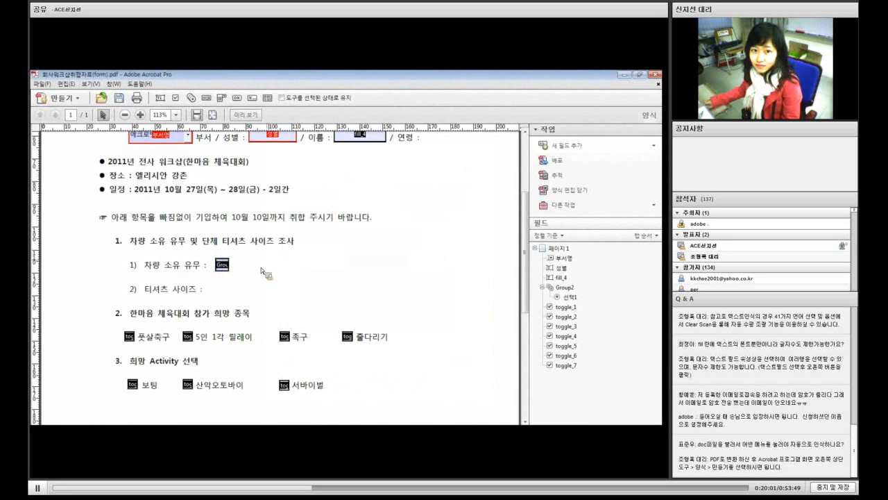
left_click(223, 264)
double_click(222, 264)
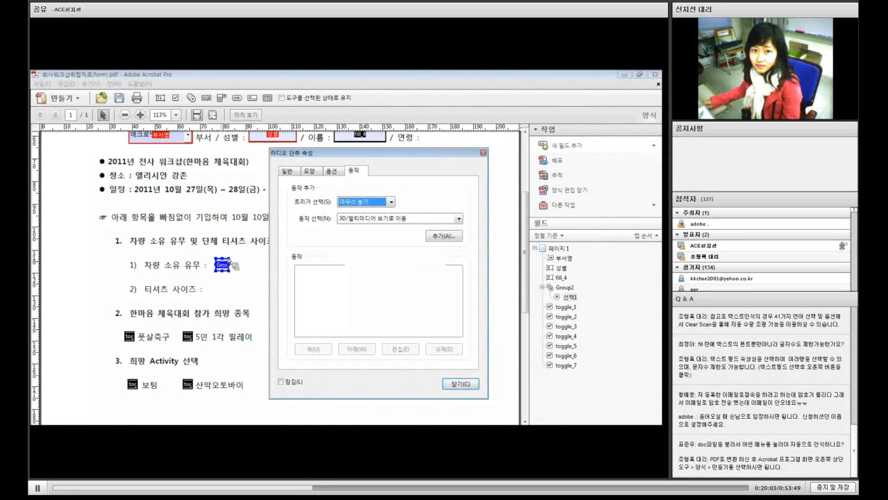
left_click(391, 201)
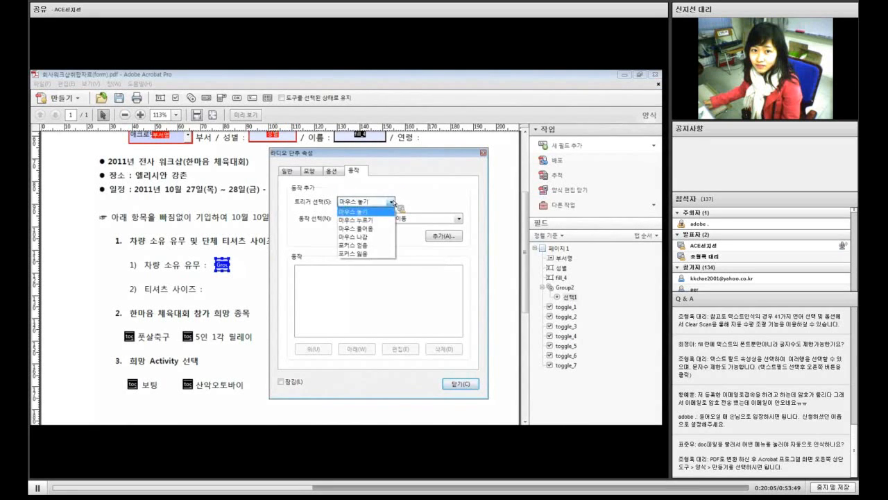
left_click(391, 202)
left_click(330, 171)
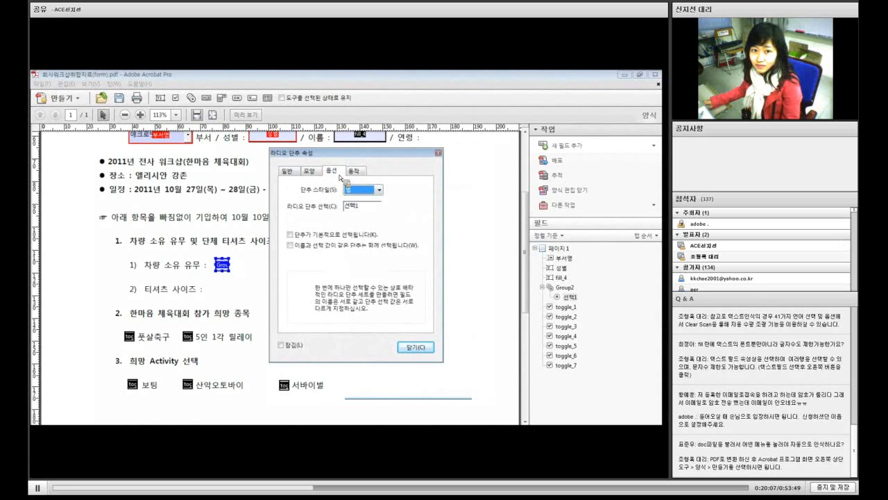
left_click(378, 190)
left_click(374, 208)
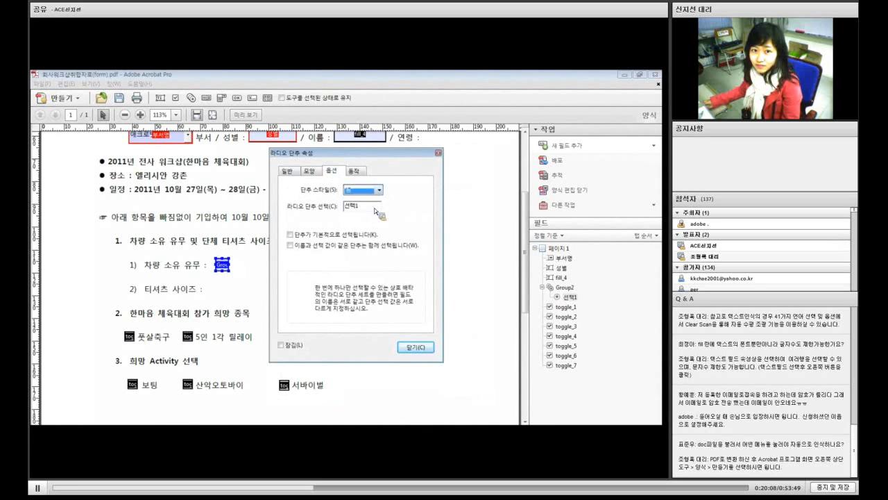
left_click(416, 348)
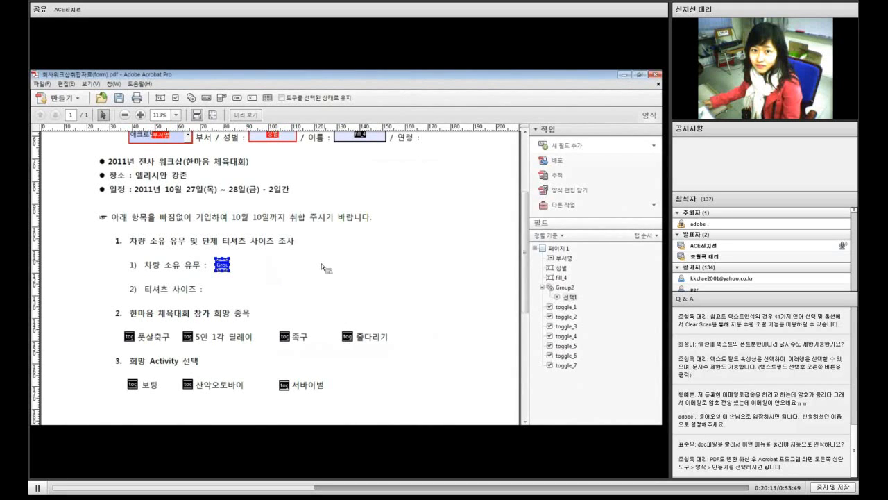
Add a text field just after the 차량 소유 유무 radio button and open its full properties
left_click(580, 147)
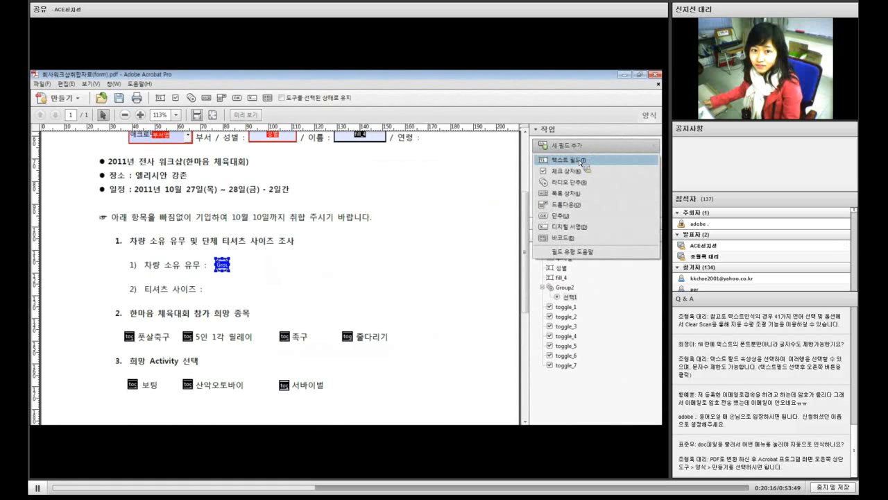
left_click(581, 160)
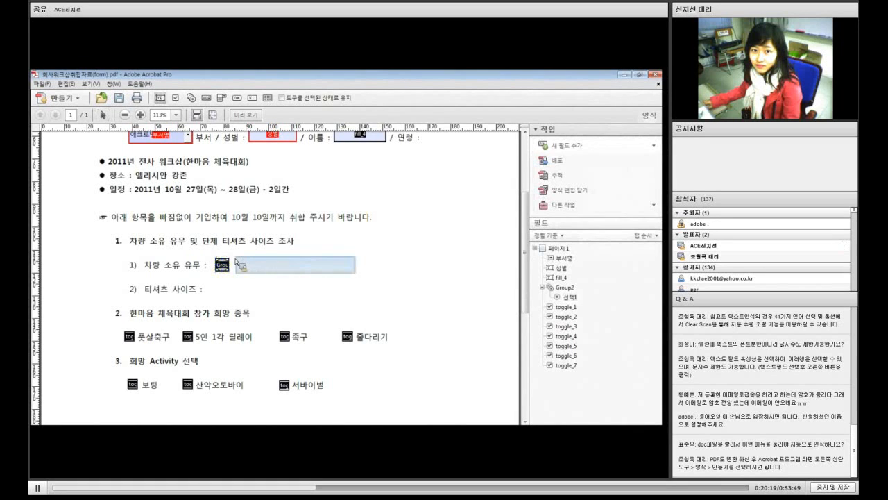
left_click(274, 274)
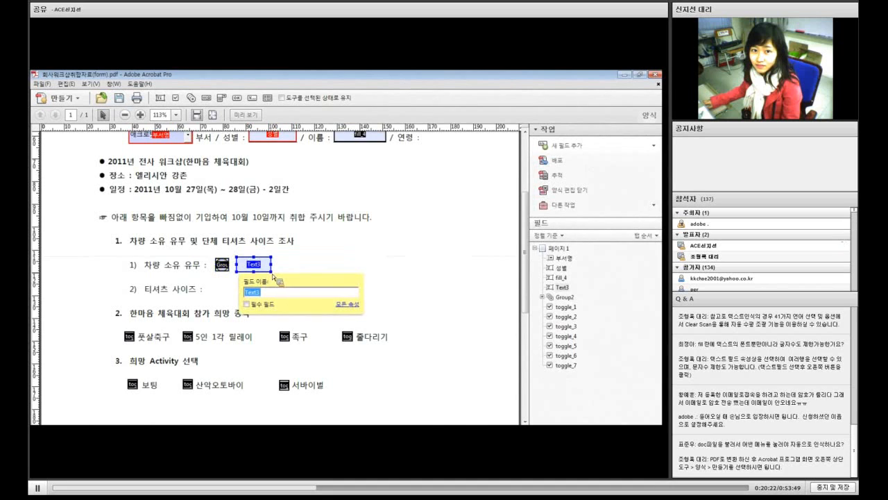
left_click(354, 307)
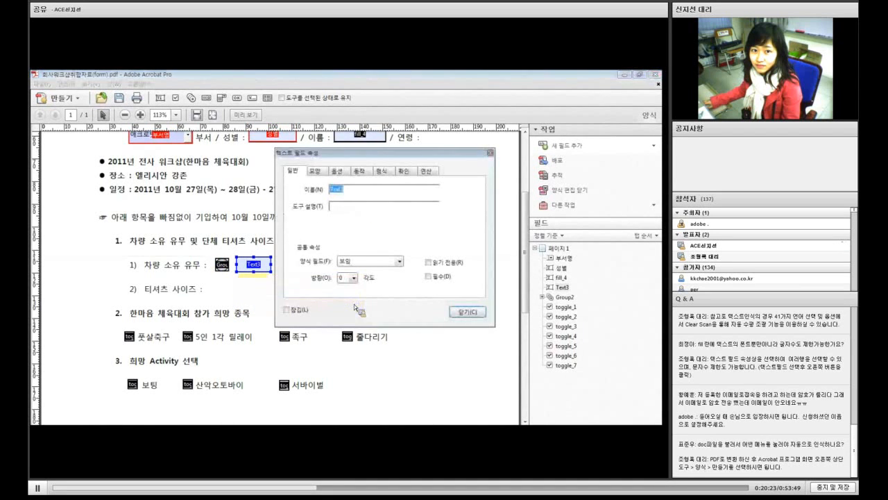
Set the new text field's font size to 8 and its font to 맑은 고딕, and return to its general settings
left_click(321, 174)
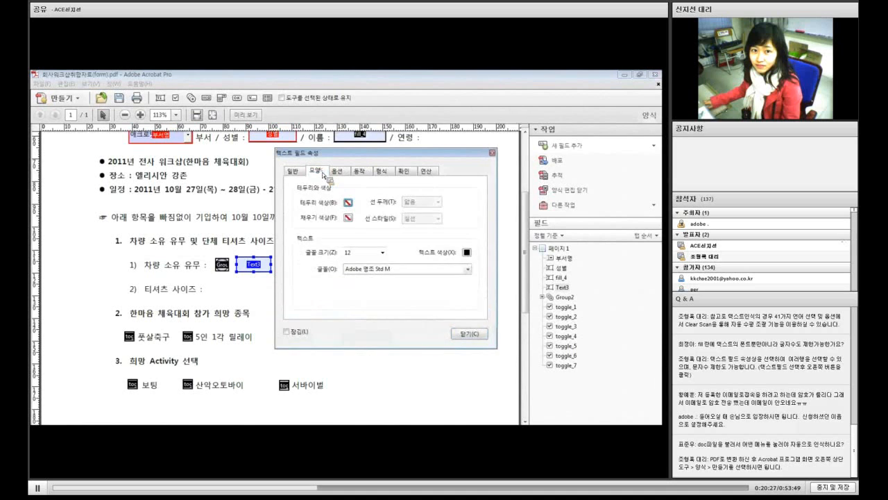
left_click(337, 171)
left_click(358, 170)
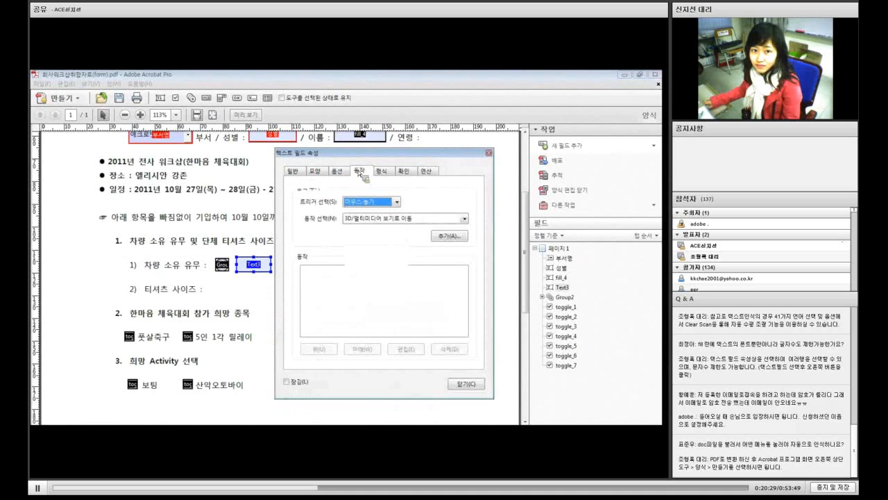
left_click(380, 170)
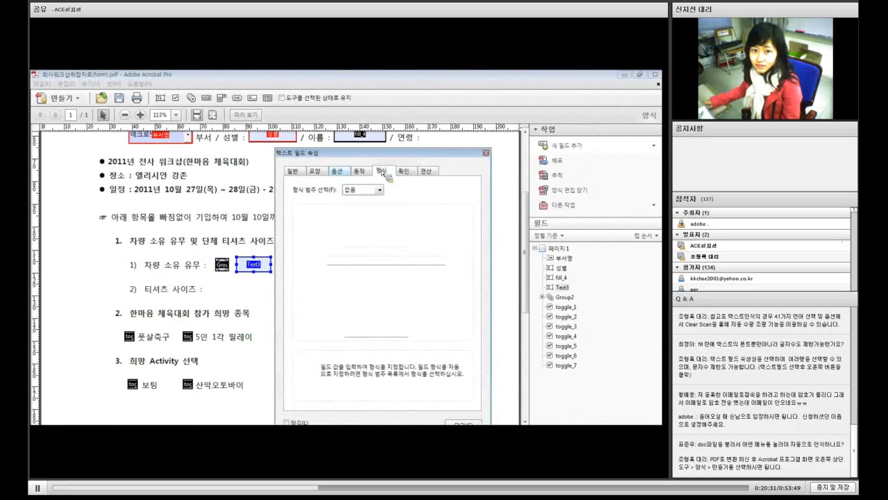
left_click(337, 171)
left_click(316, 171)
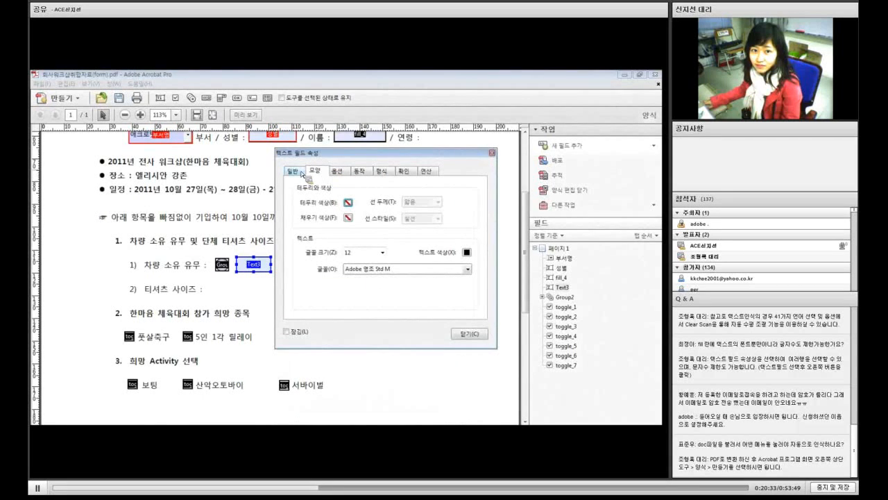
left_click(382, 253)
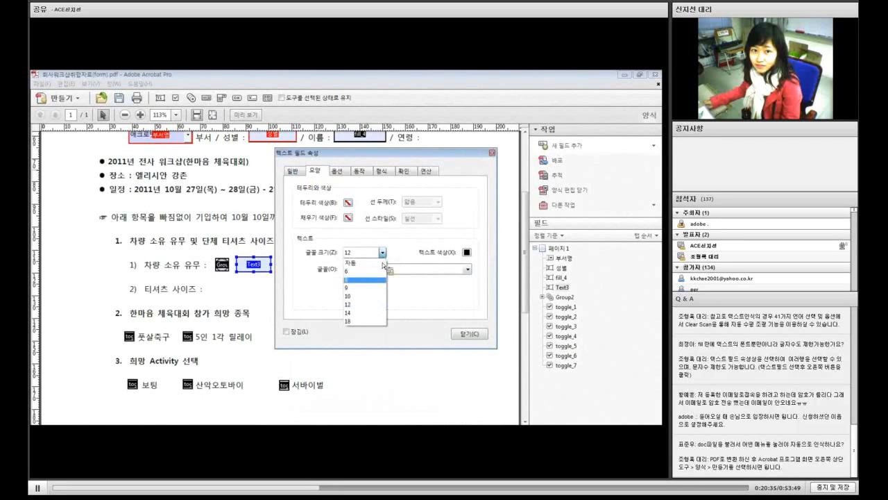
left_click(382, 279)
left_click(467, 269)
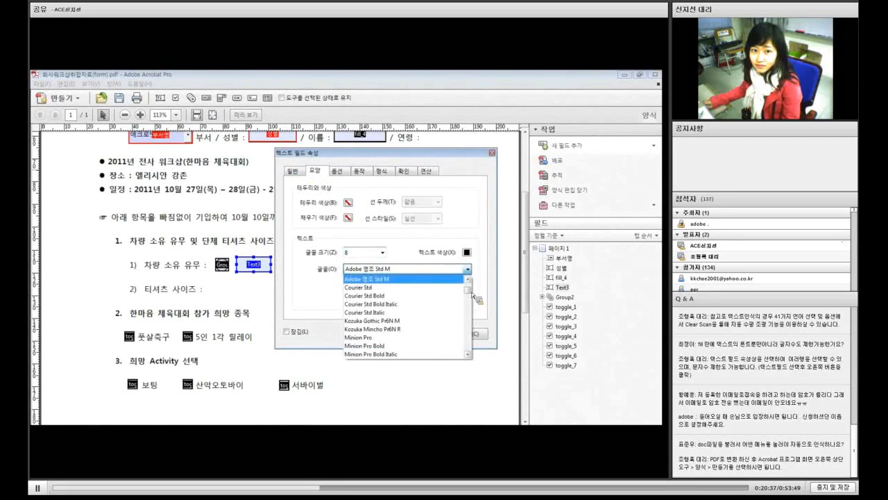
left_click_drag(472, 293, 470, 346)
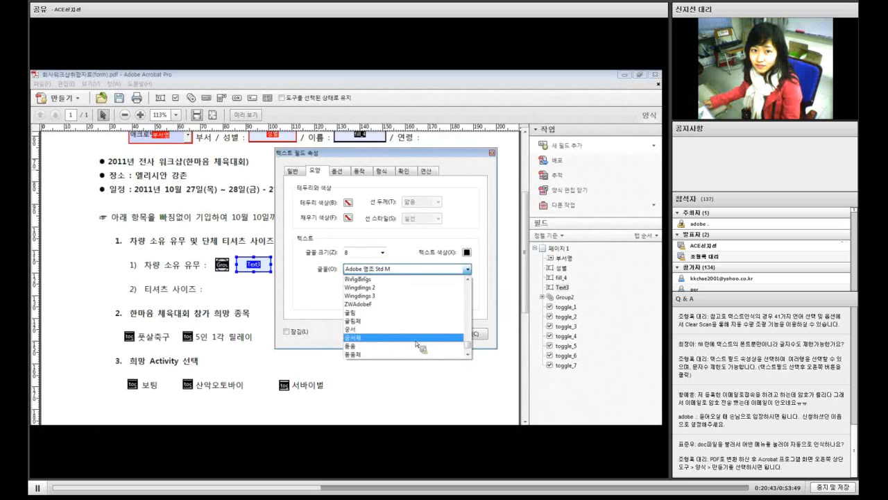
scroll(415, 339, "down", 1)
left_click(392, 320)
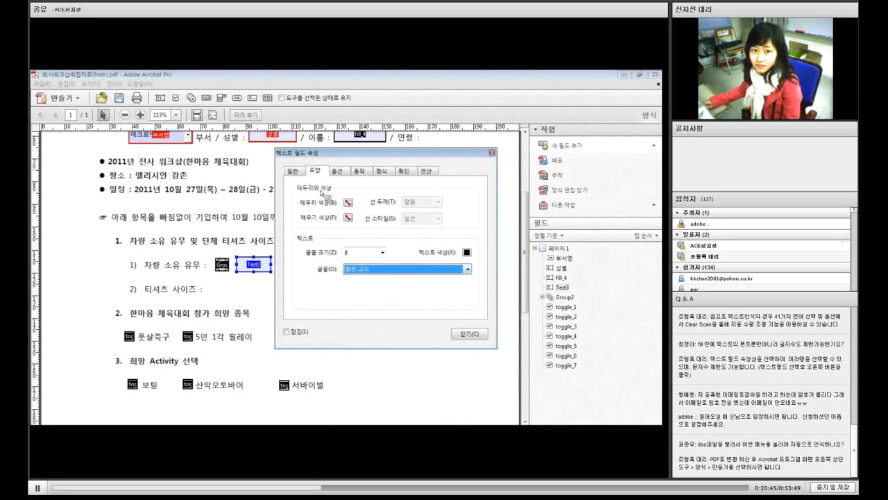
left_click(300, 172)
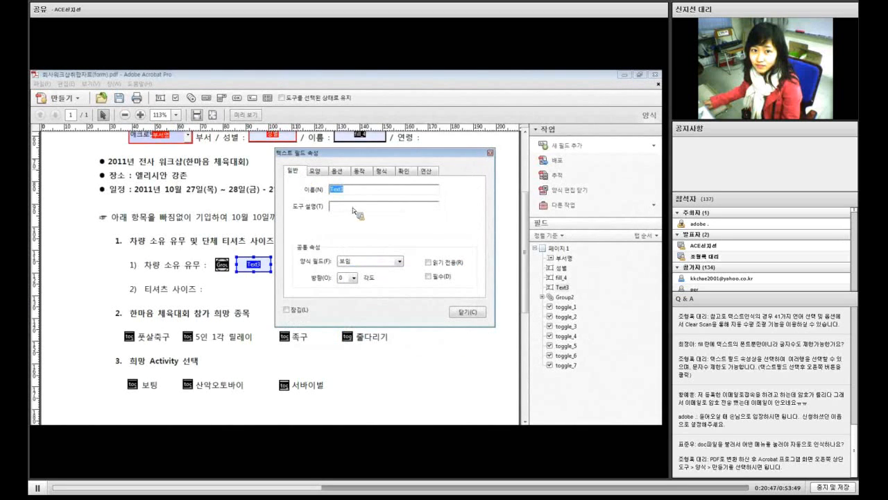
Centre the text in the new text field, set its default value to 유 and close its properties
left_click(337, 174)
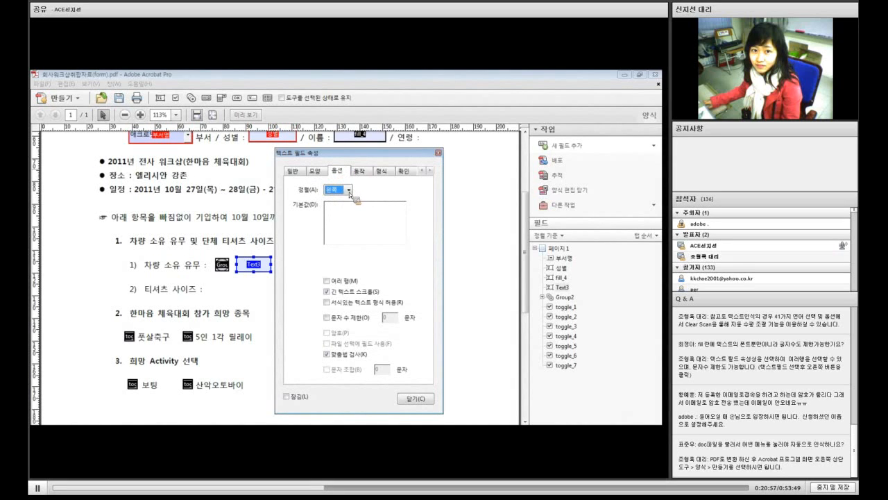
left_click(347, 189)
left_click(343, 208)
left_click(346, 213)
left_click(419, 399)
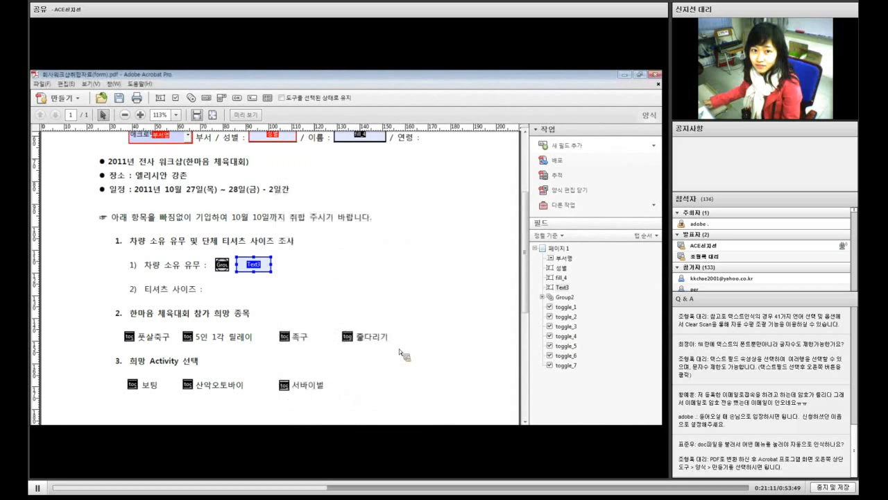
left_click(306, 263)
Preview the form, select the 유 radio button for 차량 소유 유무 and return to form editing
left_click(255, 117)
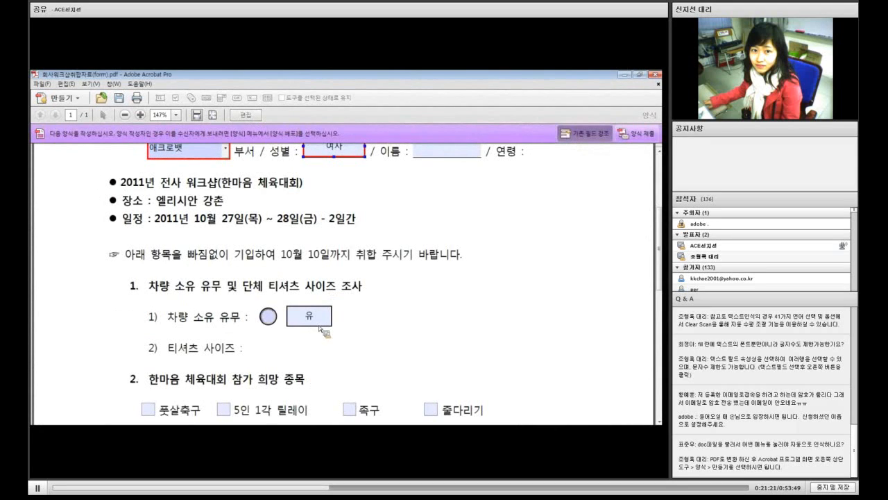
left_click(270, 317)
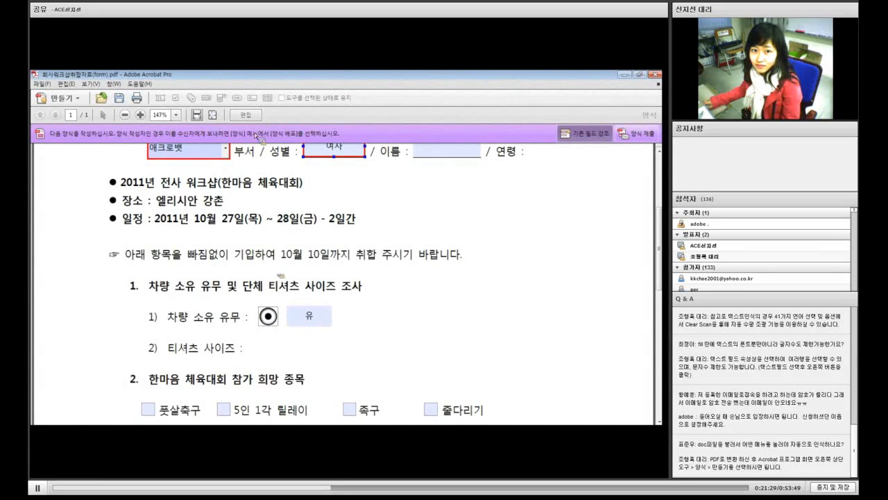
left_click(247, 115)
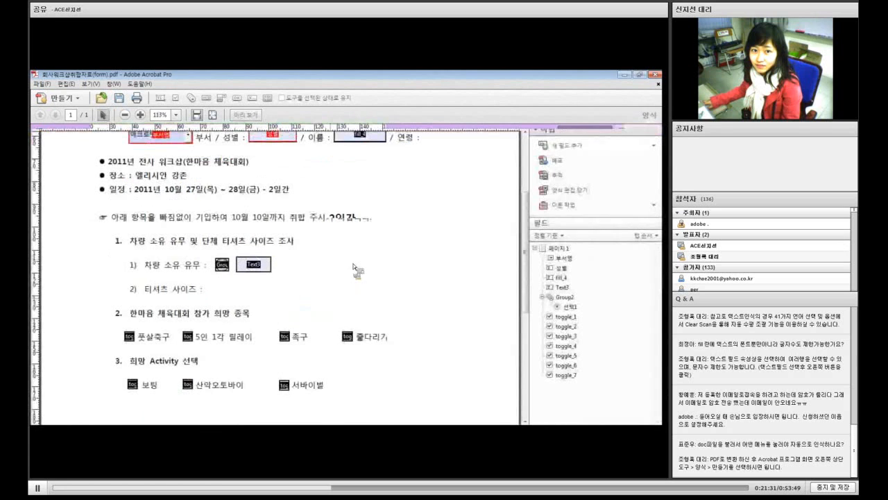
Add a second radio button, 선택2 in Group2, just after the 유 text field on the 차량 소유 유무 line
left_click(574, 146)
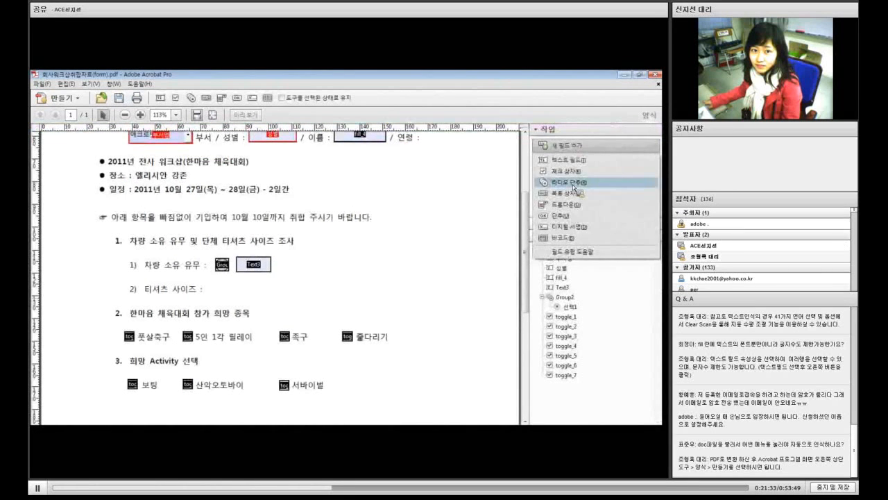
left_click(572, 184)
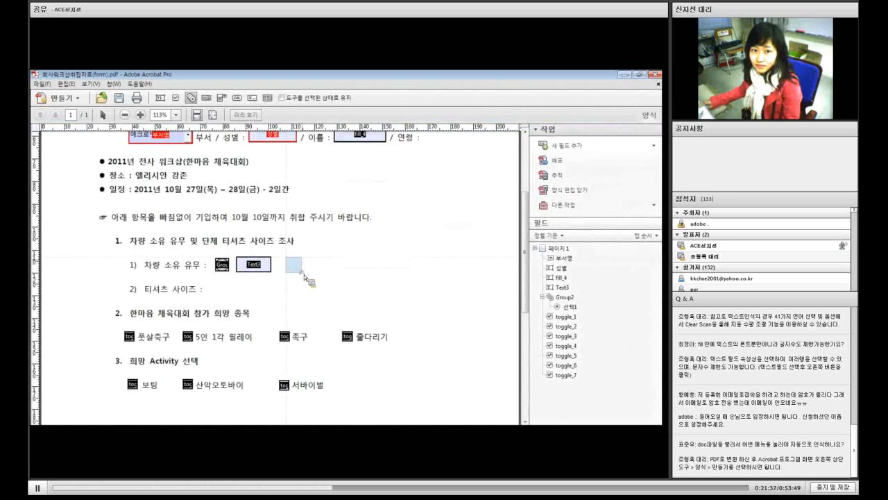
left_click(298, 267)
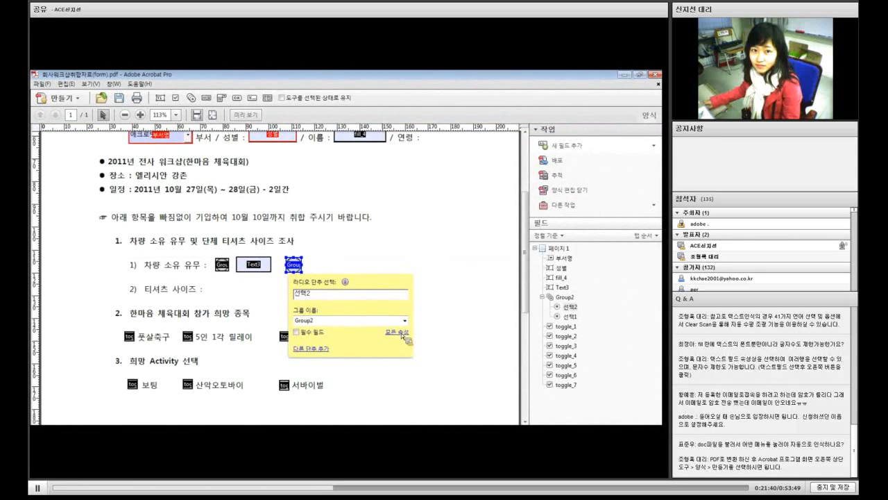
left_click(357, 255)
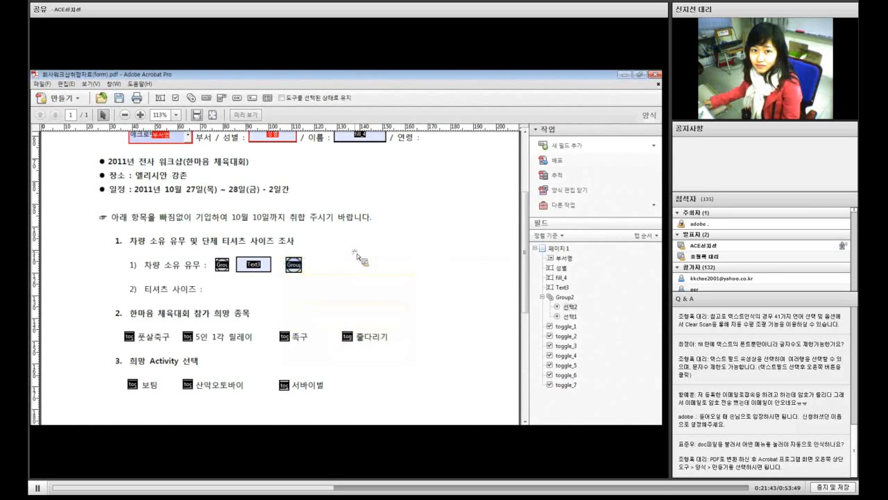
left_click(295, 268)
Add a text field just after the second 차량 소유 유무 radio button and open its full properties
left_click(578, 146)
left_click(576, 160)
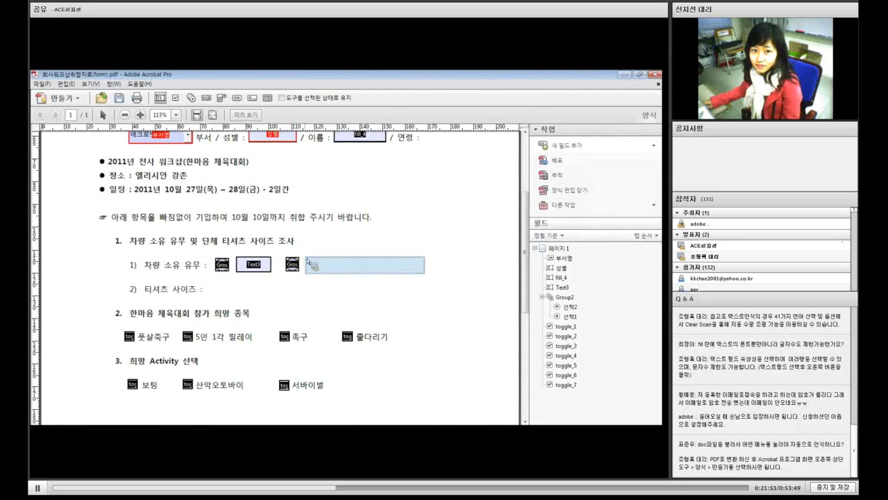
left_click_drag(307, 259, 352, 273)
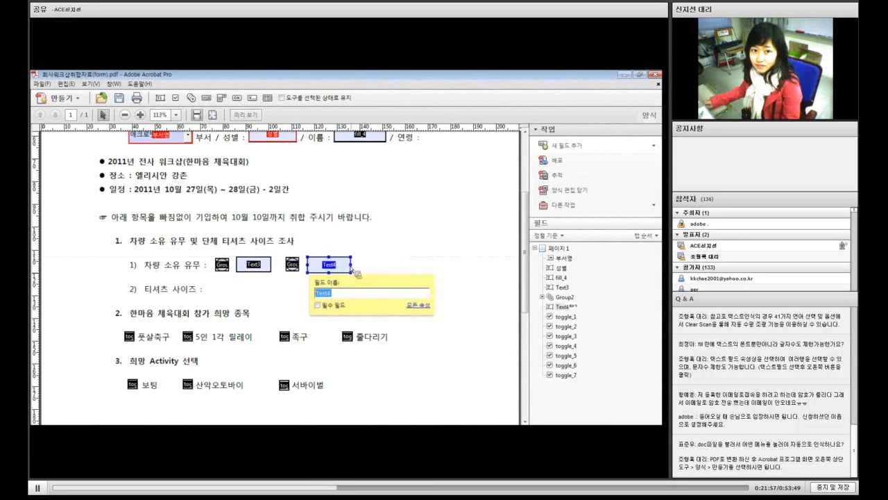
left_click(417, 305)
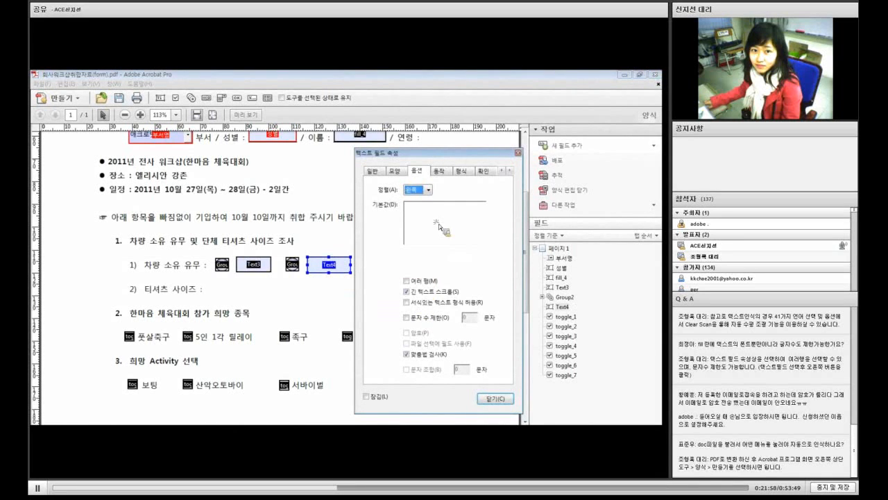
Centre the second text field's text, set its default value to 무 and close its properties
left_click(428, 189)
left_click(438, 222)
left_click(495, 399)
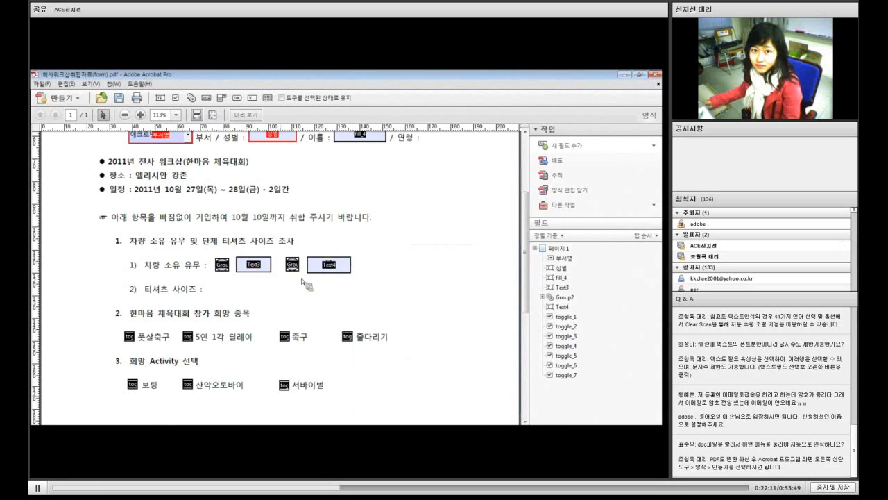
Preview the form, select the 무 radio button for 차량 소유 유무 and return to form editing
left_click(249, 115)
left_click(247, 115)
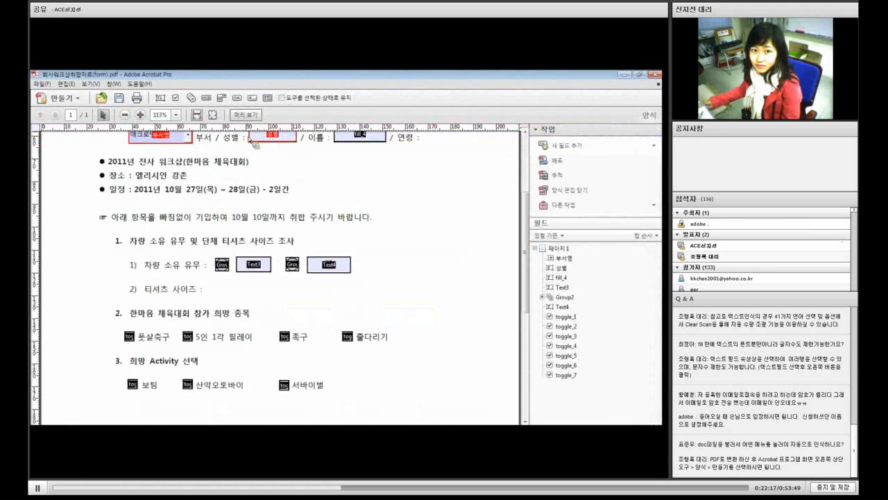
left_click(247, 115)
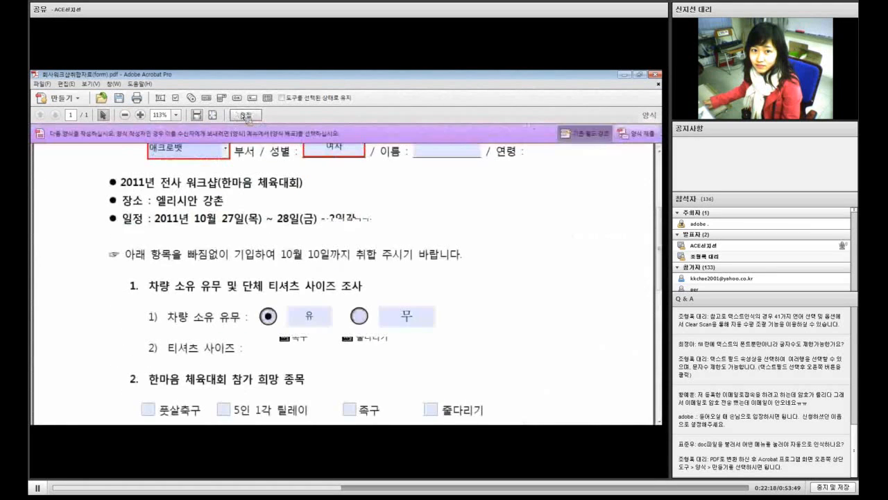
left_click(358, 317)
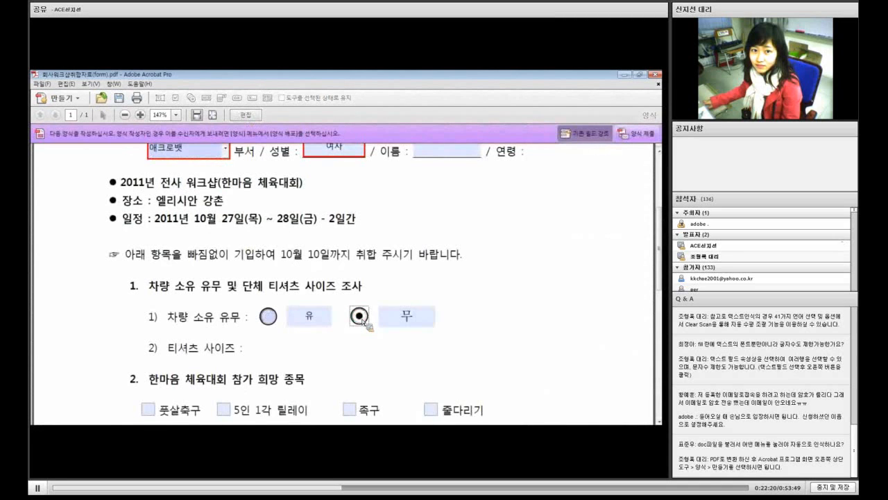
left_click(252, 116)
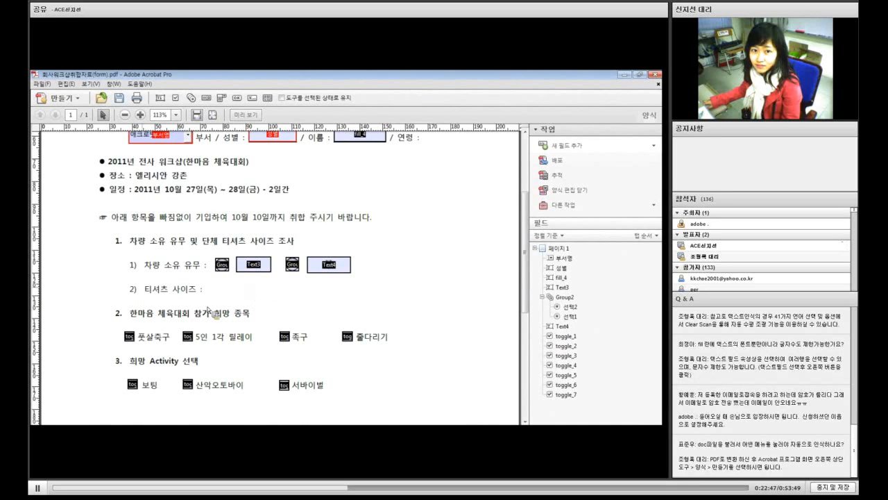
left_click(129, 338)
left_click(132, 339)
left_click(566, 147)
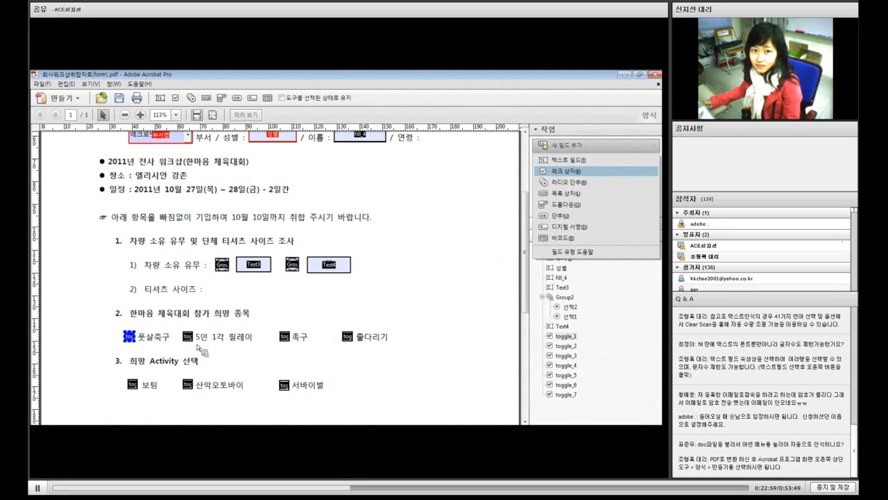
left_click(132, 340)
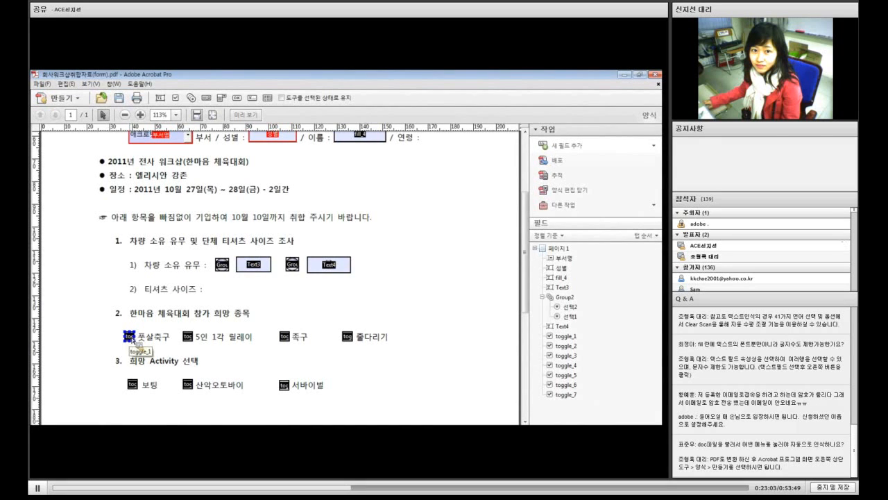
Set the check box style of the 풋살축구 field to star (별) and close its properties
double_click(132, 338)
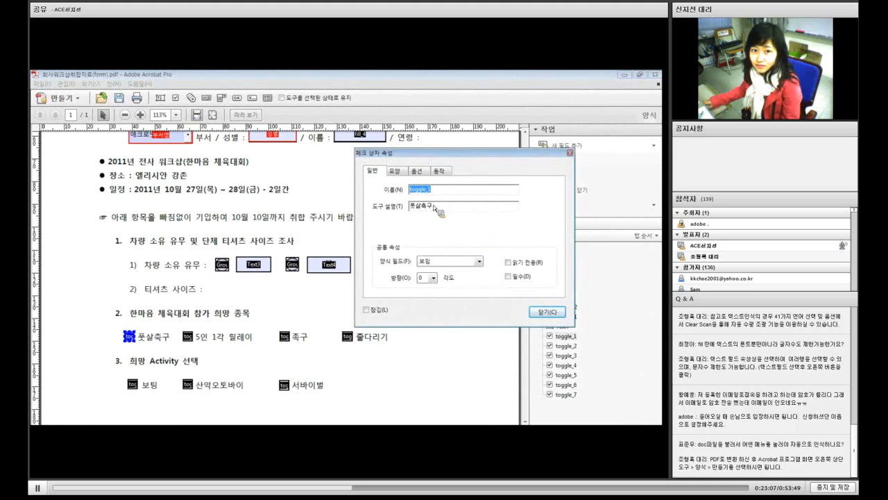
left_click(402, 172)
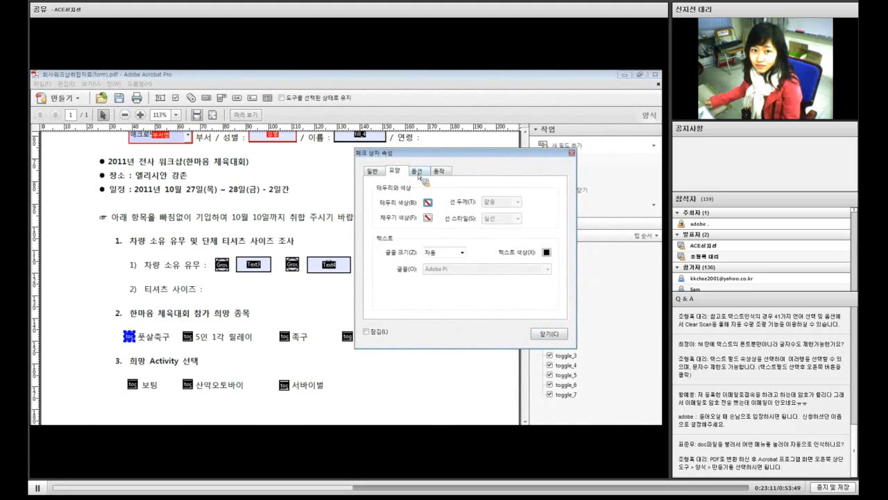
left_click(419, 173)
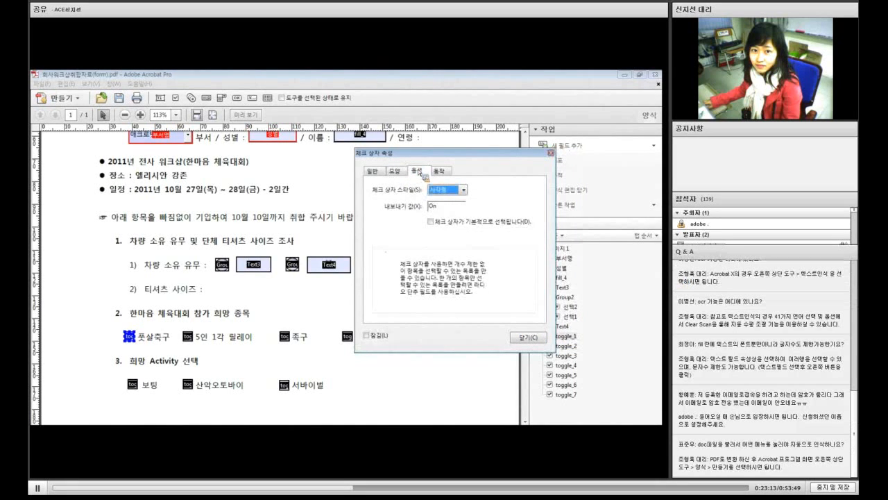
left_click(464, 190)
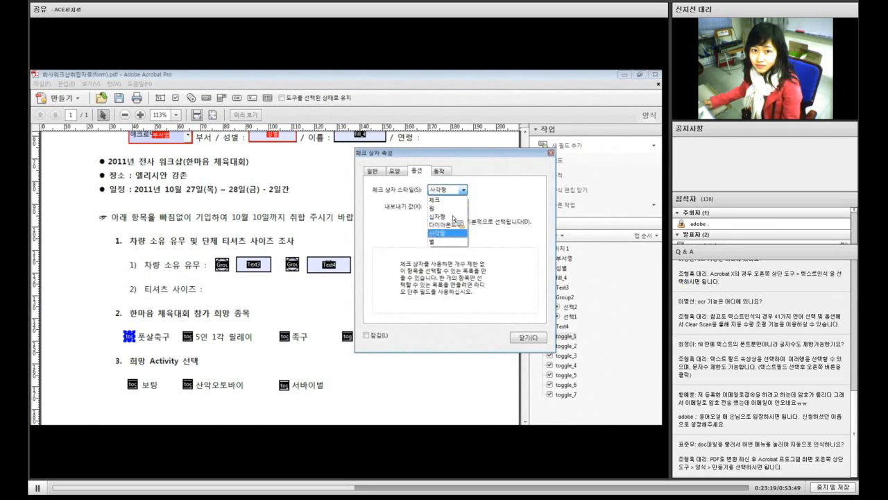
left_click(451, 241)
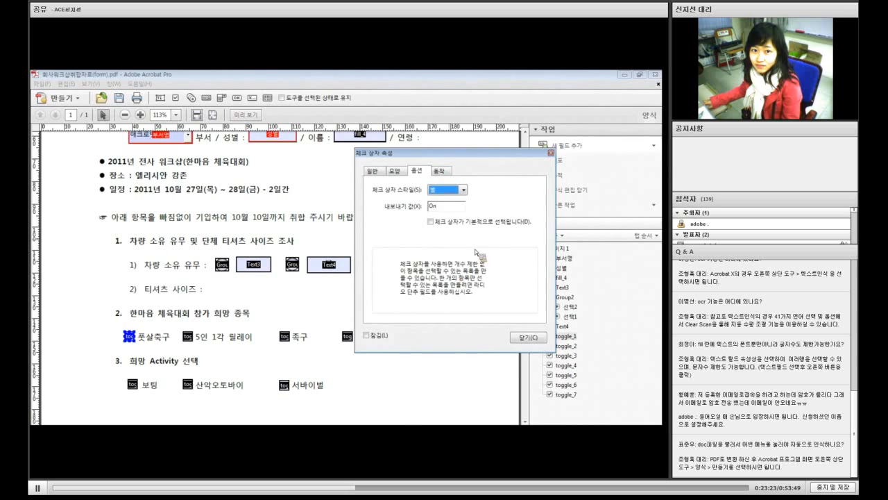
left_click(526, 338)
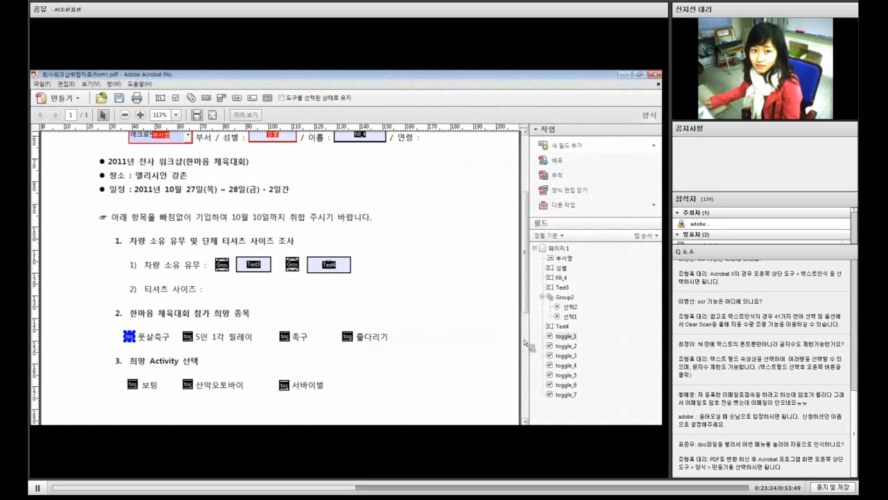
Open the 5인 1각 릴레이 check box's properties and set its check box style to 체크
double_click(187, 336)
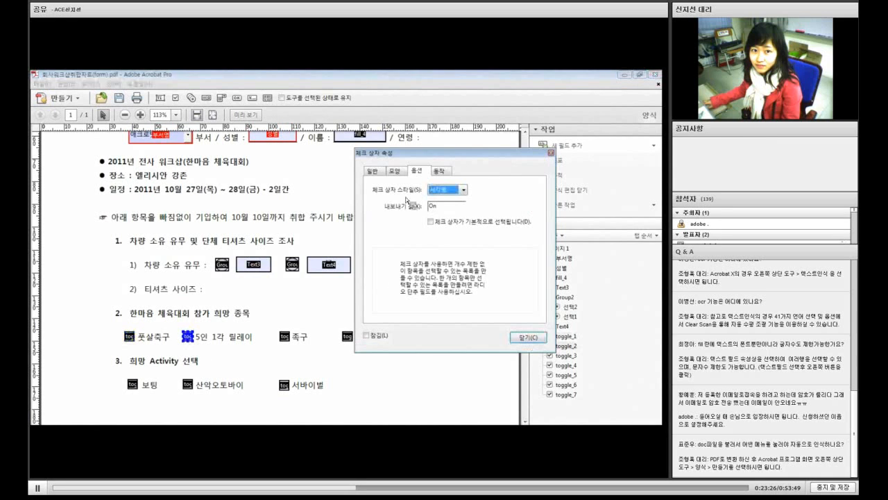
left_click(447, 190)
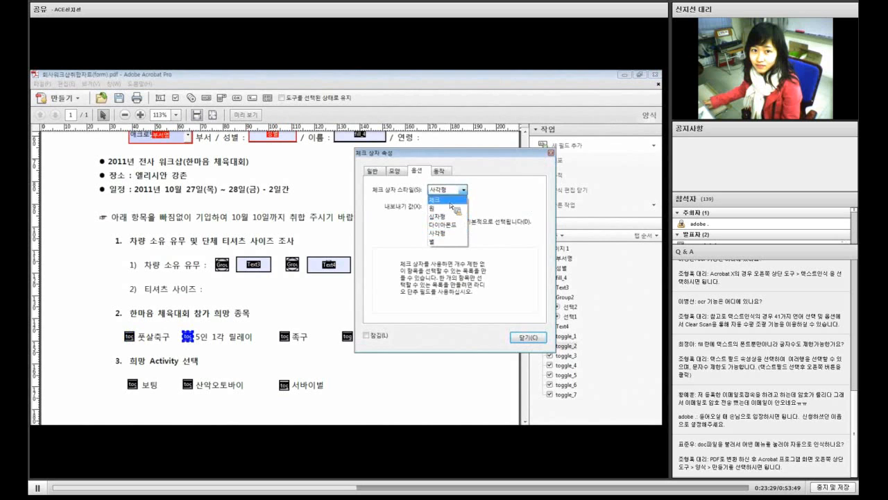
left_click(444, 199)
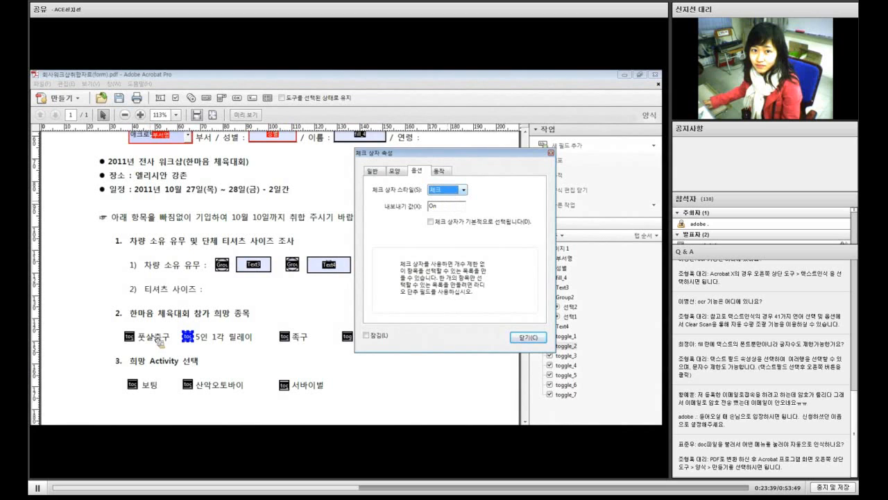
Examine the export value (내보내기 값) setting of the 5인 1각 릴레이 check box and close its properties
left_click(439, 207)
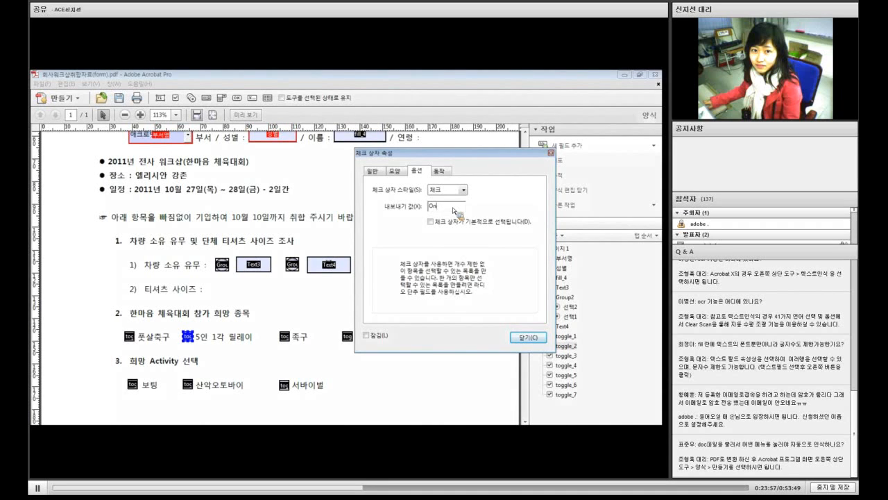
double_click(432, 206)
mouse_move(431, 208)
left_mouse_down()
mouse_move(458, 201)
mouse_move(446, 210)
left_mouse_up()
double_click(445, 210)
left_click(450, 208)
left_click_drag(461, 207, 430, 208)
left_click(445, 209)
double_click(440, 209)
left_click(441, 208)
left_click_drag(458, 210, 411, 213)
left_click(460, 210)
left_click(528, 337)
Set the check box style of the 족구 field to diamond (다이아몬드) and close its properties
double_click(285, 337)
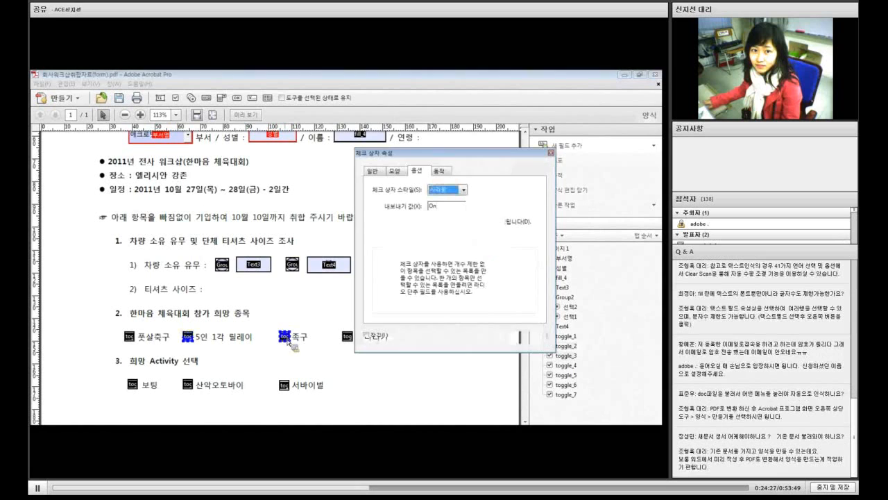
left_click(457, 191)
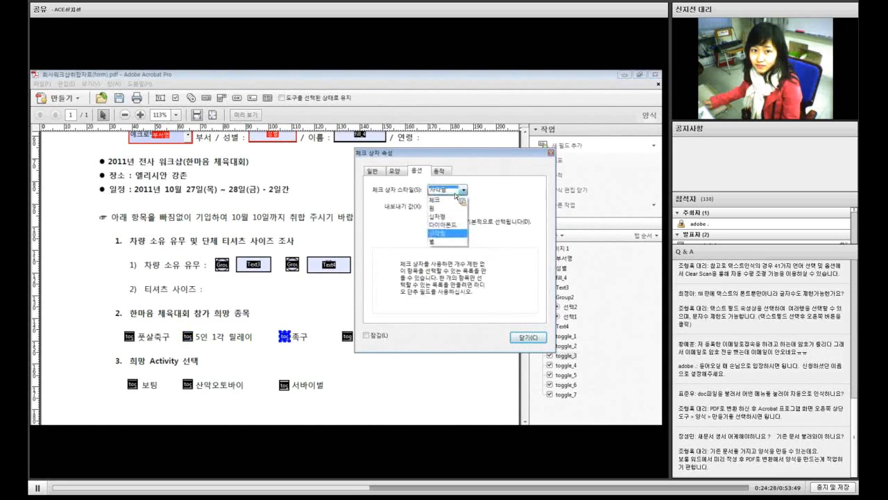
left_click(449, 225)
left_click(527, 335)
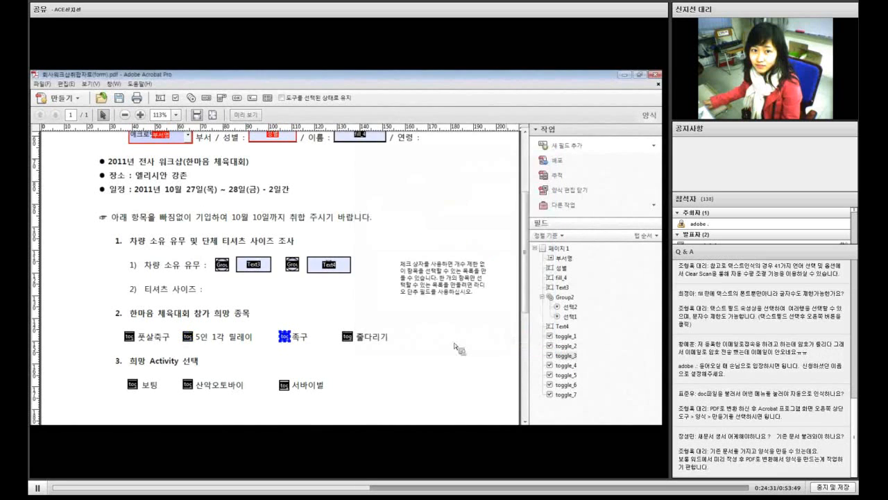
Set the check box style of the 줄다리기 field to circle (원) and close its properties
double_click(347, 337)
left_click(445, 190)
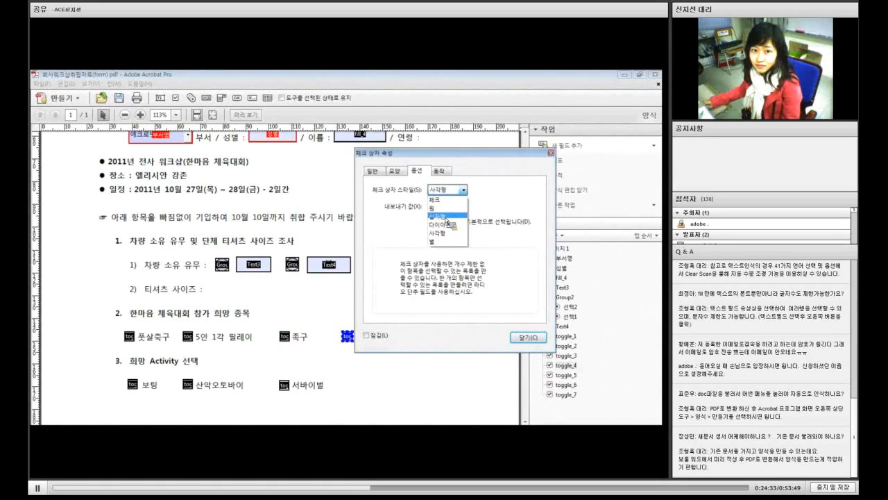
left_click(442, 208)
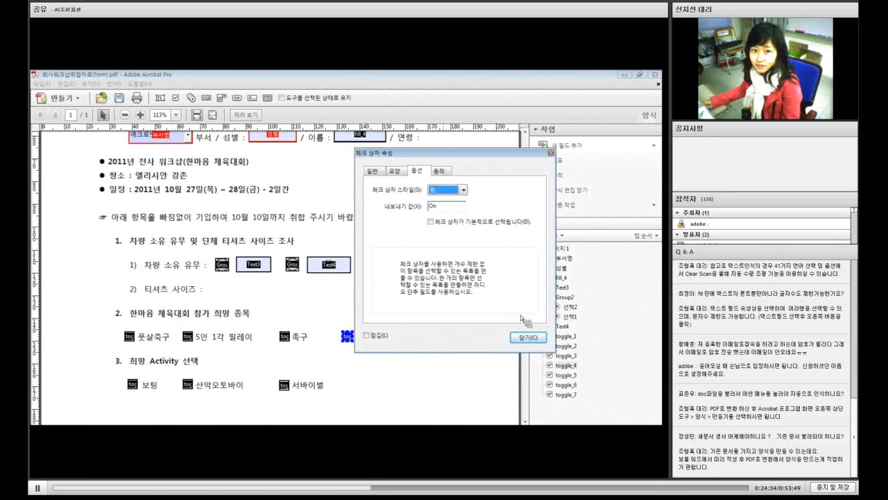
left_click(527, 337)
left_click(272, 139)
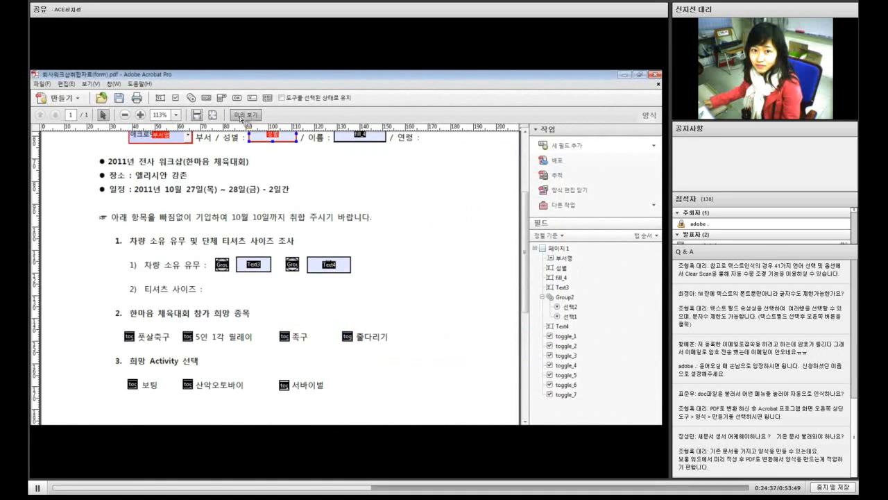
Preview the form and tick the 풋살축구, 5인 1각 릴레이, 족구 and 줄다리기 check boxes
left_click(240, 116)
left_click(409, 317)
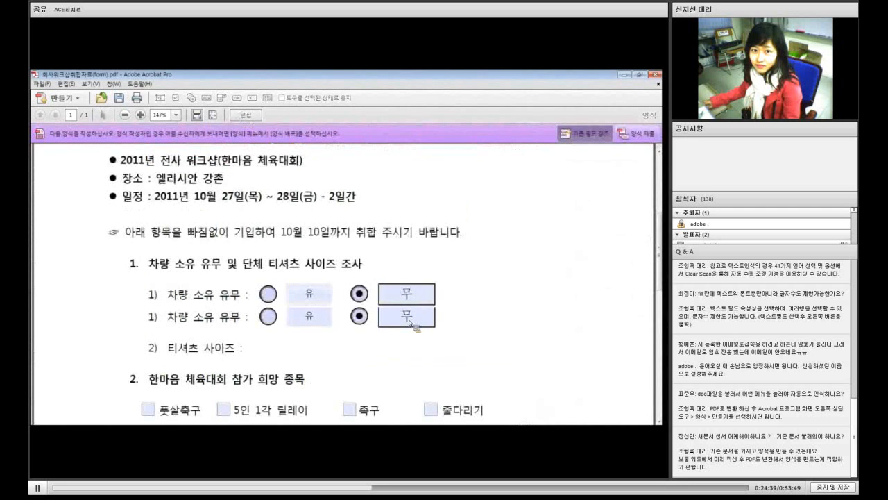
scroll(413, 325, "down", 2)
left_click(148, 320)
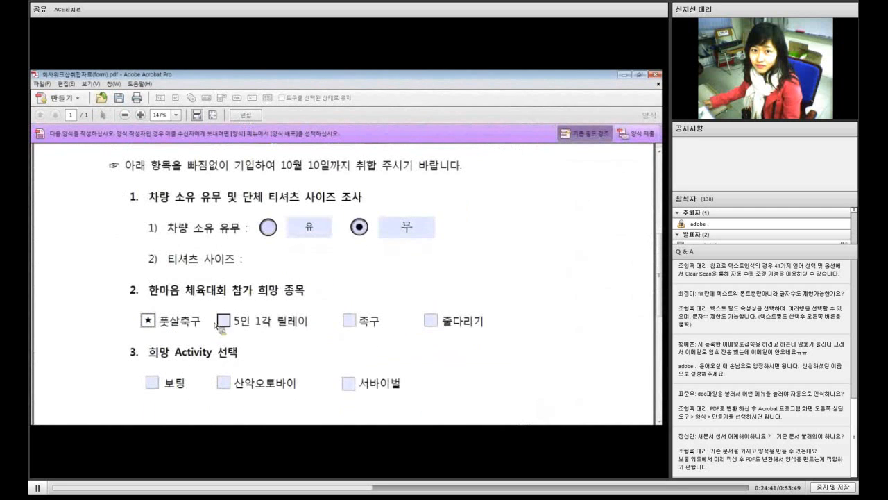
left_click(225, 322)
left_click(352, 321)
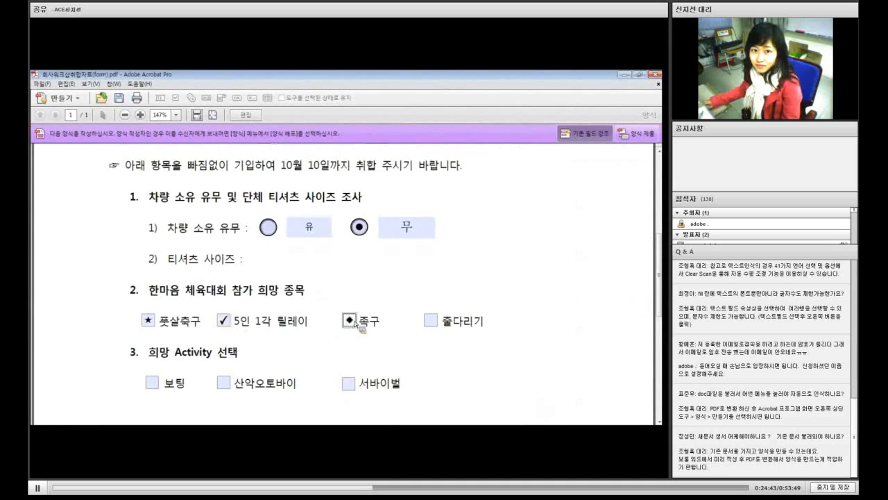
left_click(431, 321)
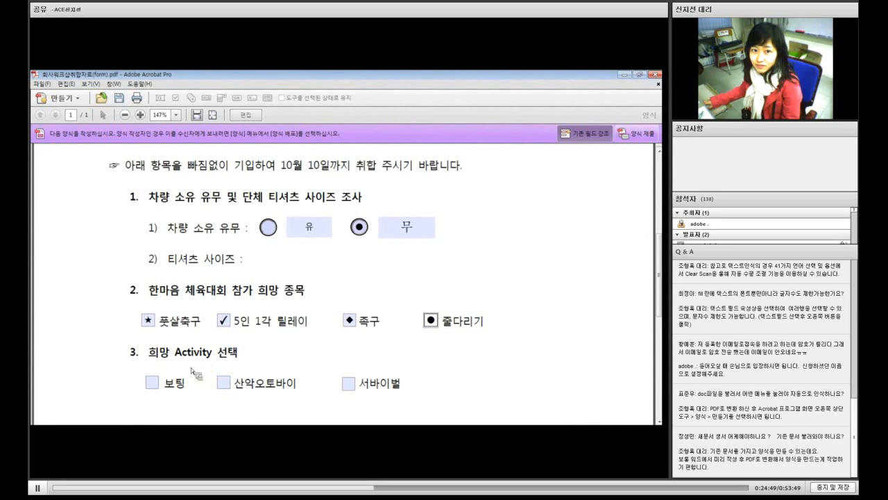
Tick the 서바이벌 and 보팅 check boxes under 희망 Activity 선택, leaving 산악오토바이 cleared
left_click(348, 383)
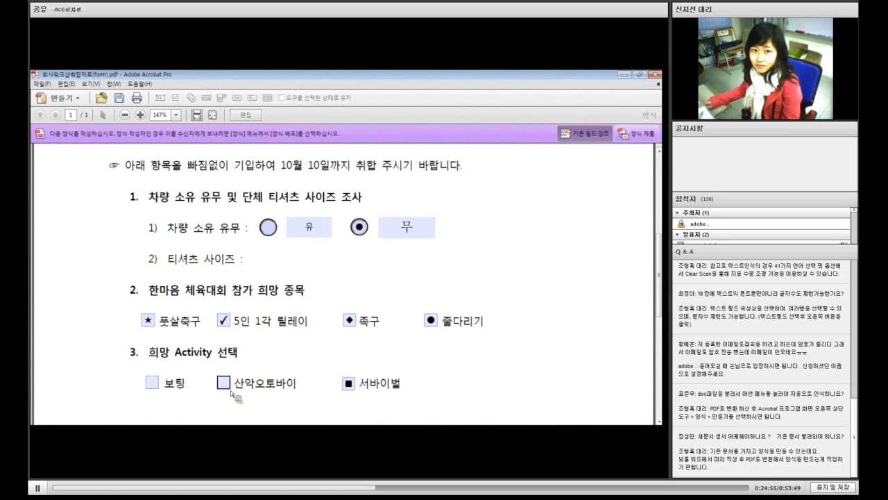
left_click(159, 386)
left_click(223, 382)
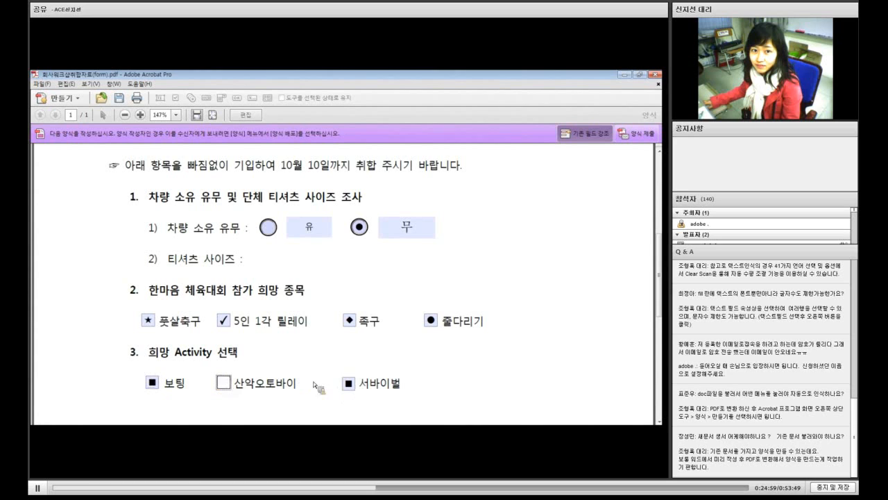
Clear the 서바이벌, 5인 1각 릴레이, 족구 and 줄다리기 check boxes and return to form editing
left_click(351, 384)
left_click(223, 319)
left_click(349, 320)
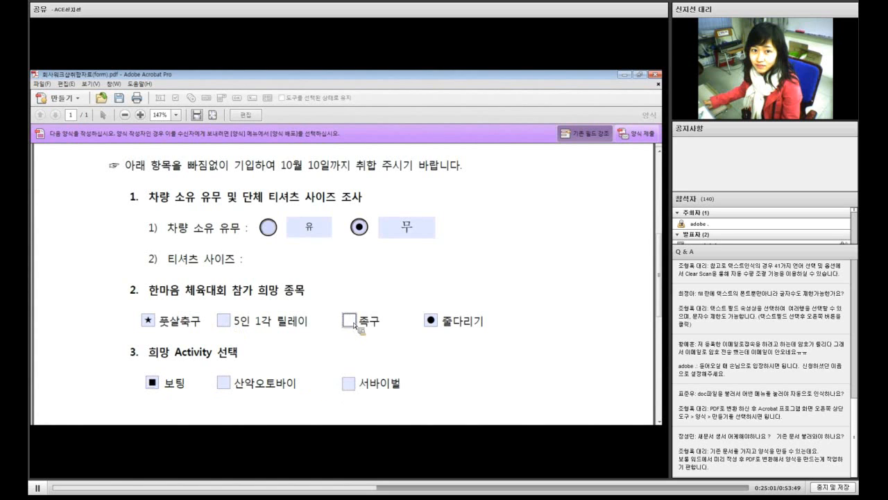
left_click(431, 321)
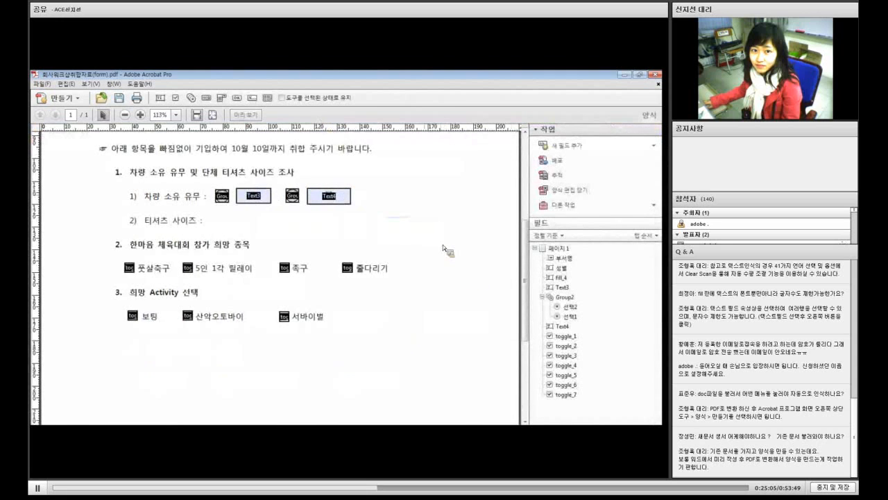
Add a wide button field below the 희망 Activity check boxes and name it 제출단추 in its properties
scroll(443, 244, "up", 5)
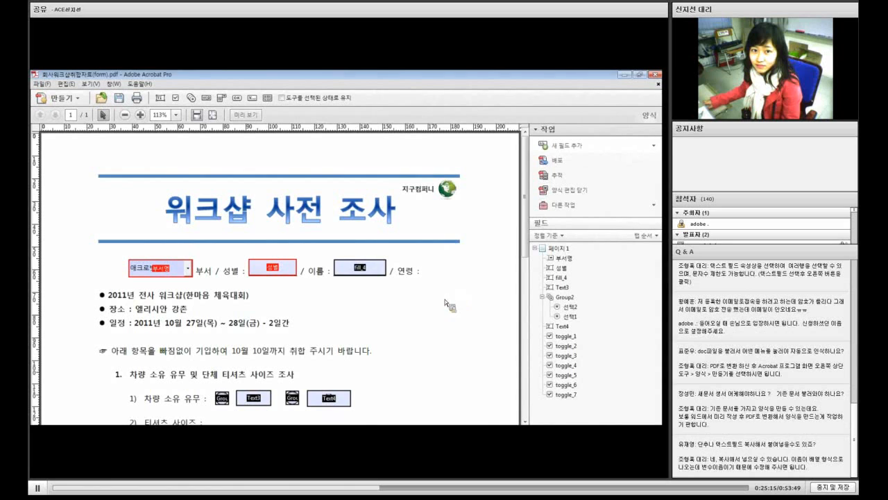
scroll(417, 317, "down", 2)
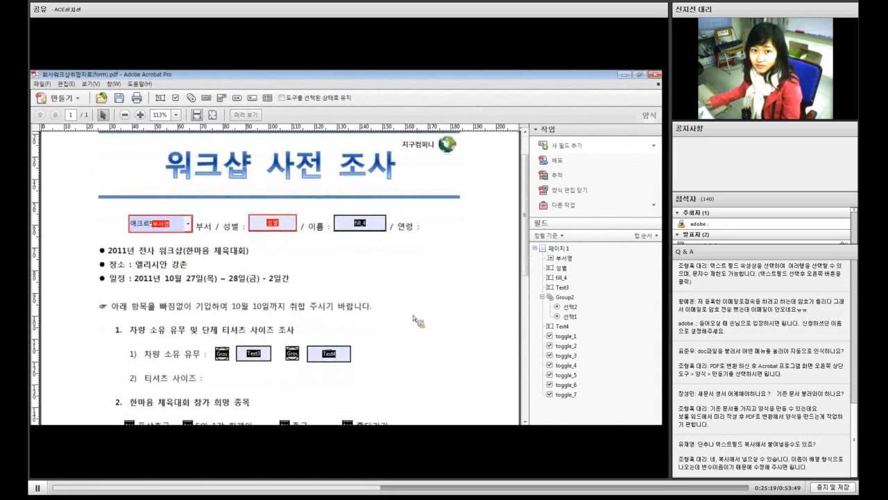
scroll(413, 315, "down", 5)
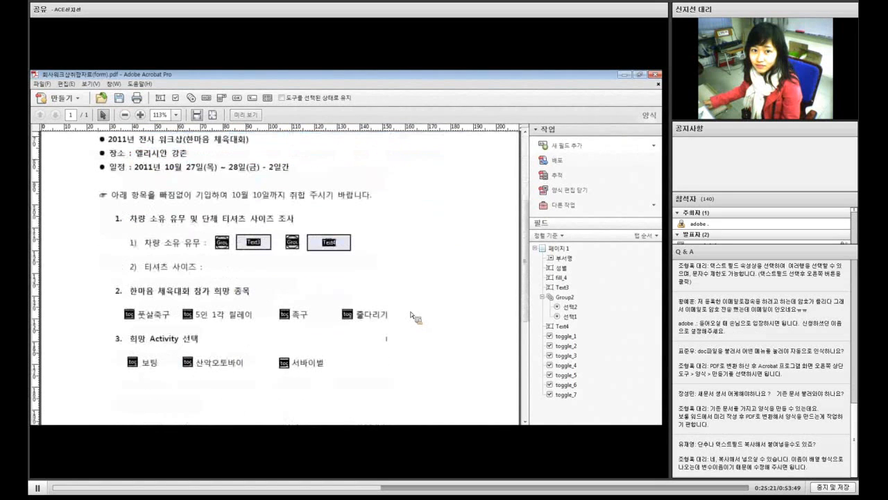
scroll(414, 315, "down", 5)
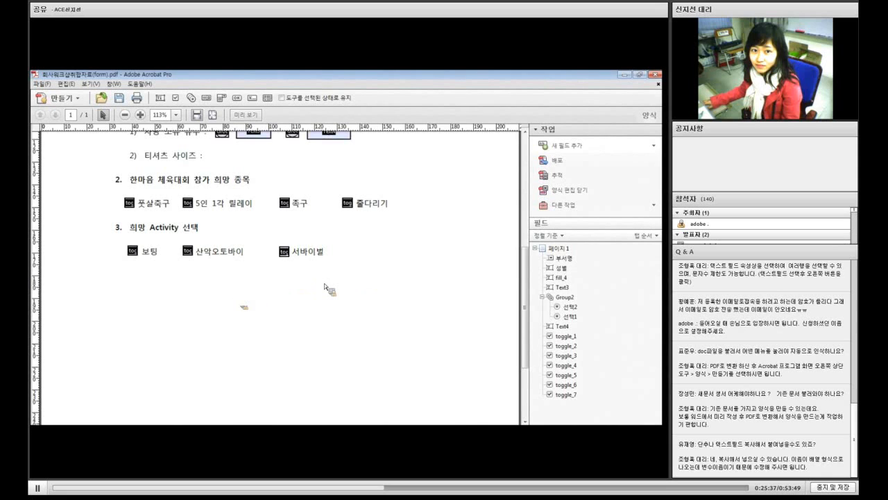
left_click(578, 148)
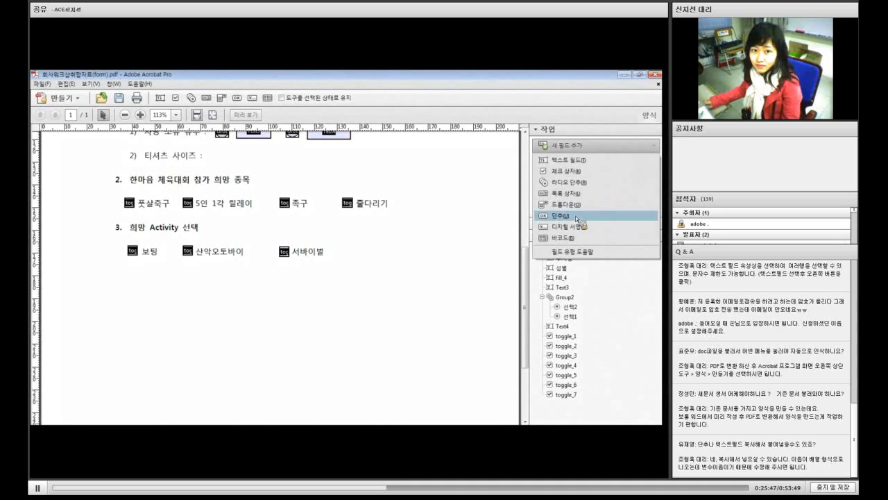
left_click(576, 218)
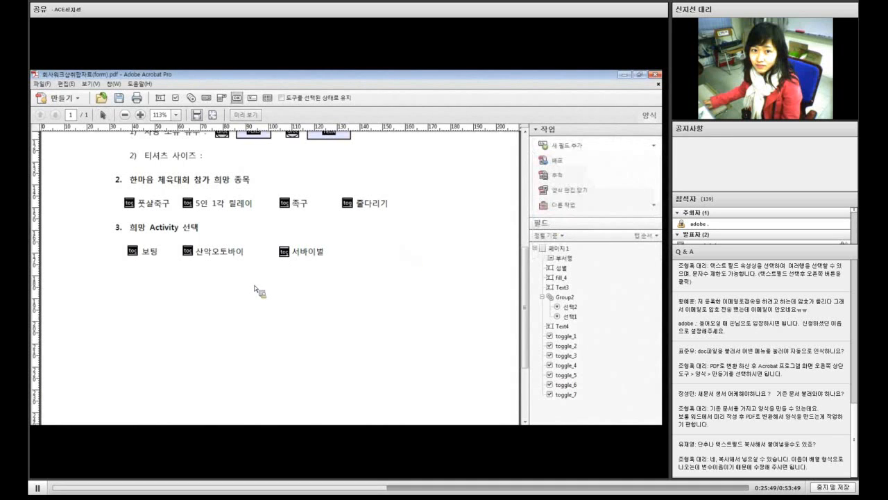
left_click_drag(235, 280, 330, 301)
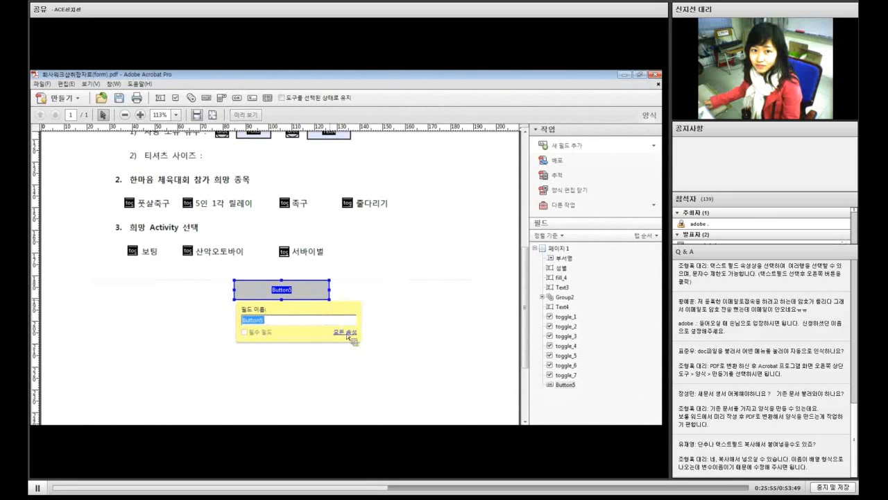
left_click(345, 332)
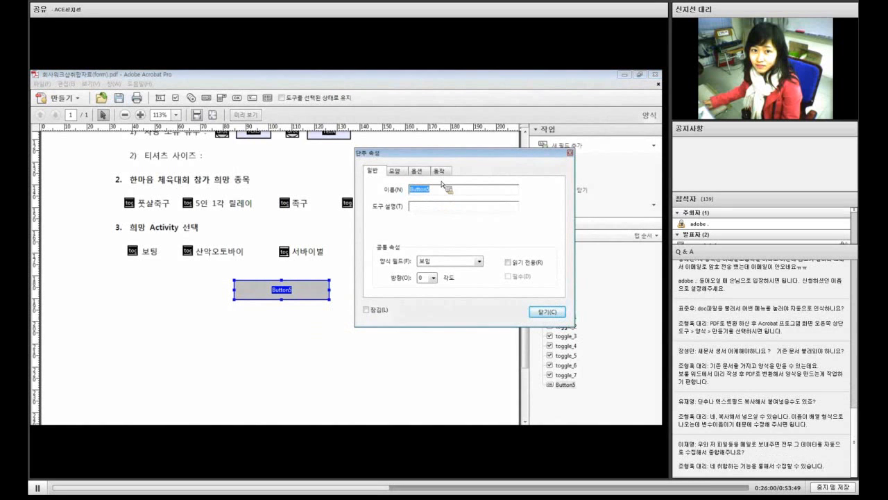
type("제출단추")
Set the 제출단추 button's text to font size 8 in the 맑은 고딕 font
left_click(403, 173)
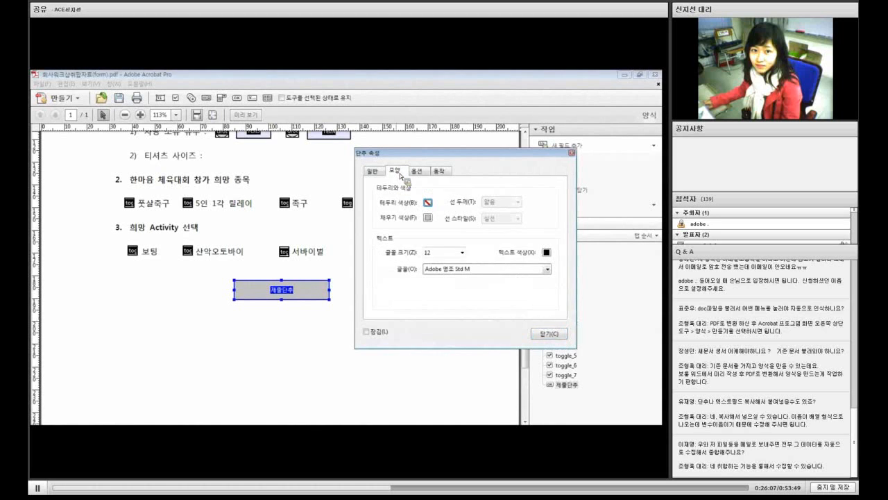
left_click(381, 172)
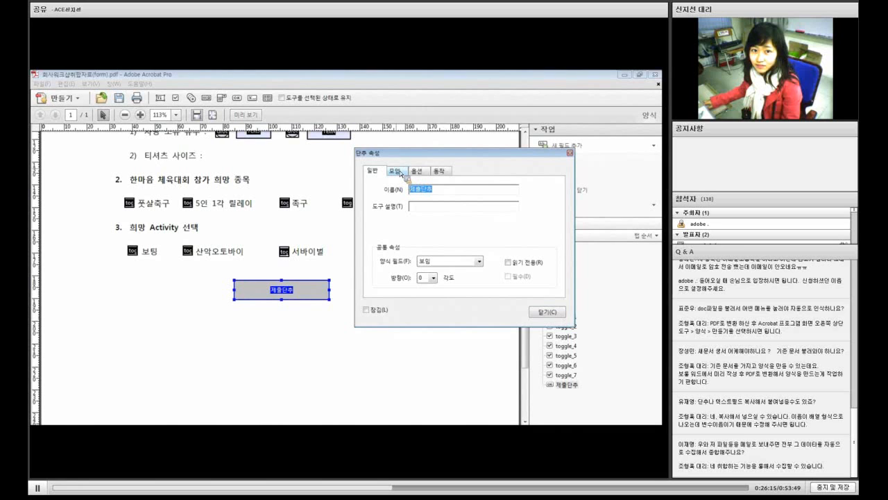
left_click(401, 172)
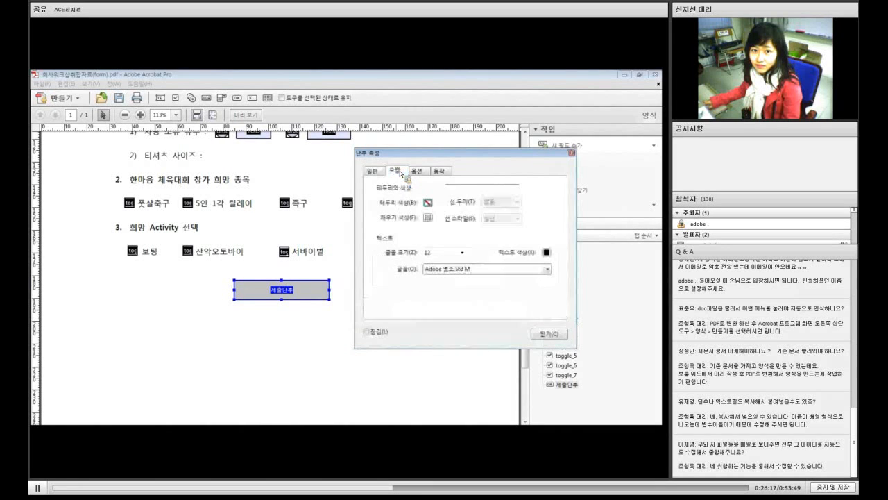
left_click(461, 252)
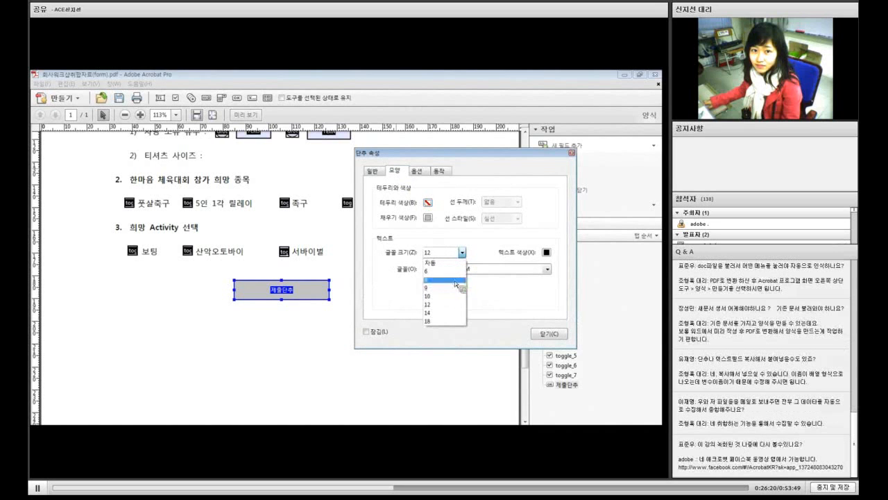
left_click(456, 280)
left_click(548, 269)
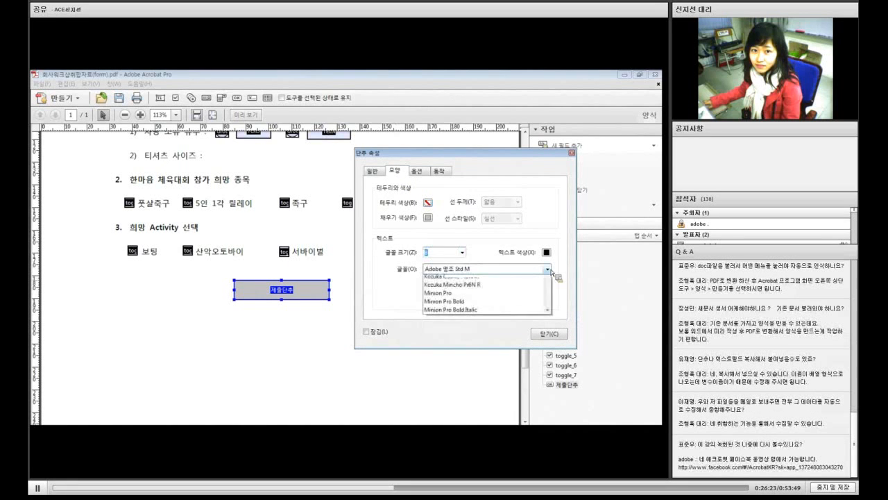
left_click_drag(551, 290, 552, 351)
scroll(472, 336, "down", 2)
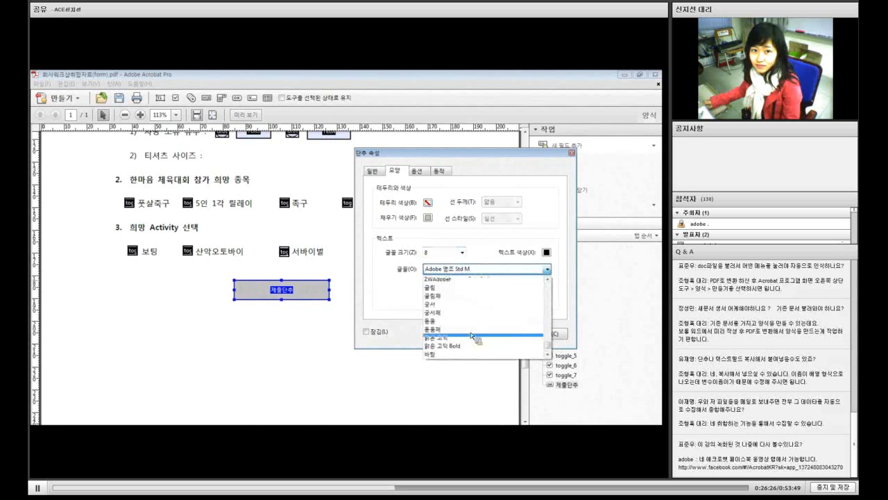
left_click(472, 338)
Keep the 제출단추 button's layout at 레이블만 and set its behavior (동작) to 밀어내기
left_click(420, 173)
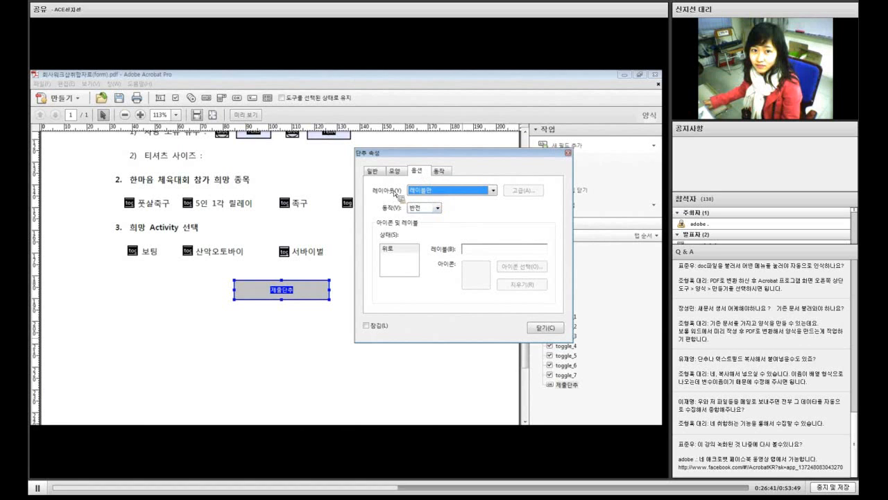
left_click(493, 190)
left_click(496, 191)
left_click(436, 209)
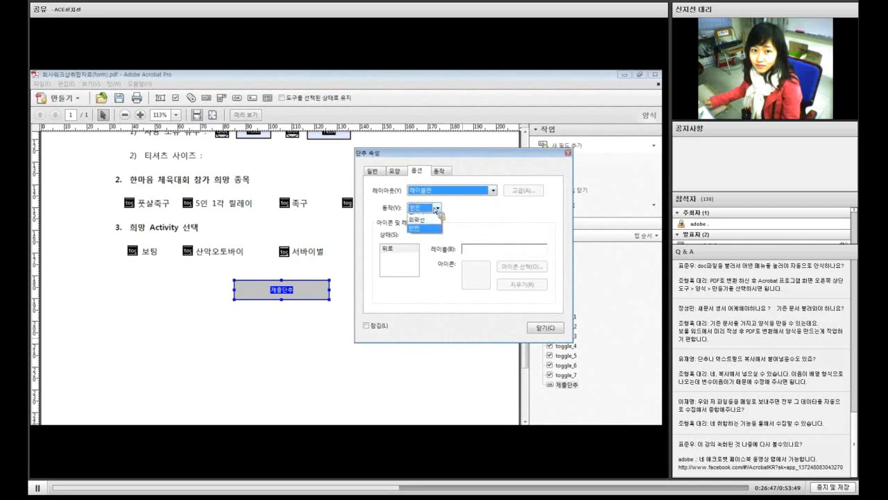
left_click(438, 210)
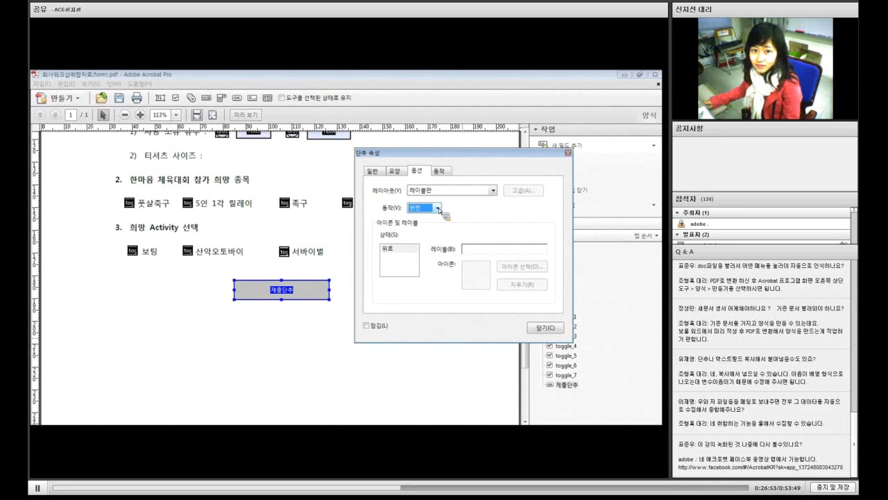
left_click(437, 208)
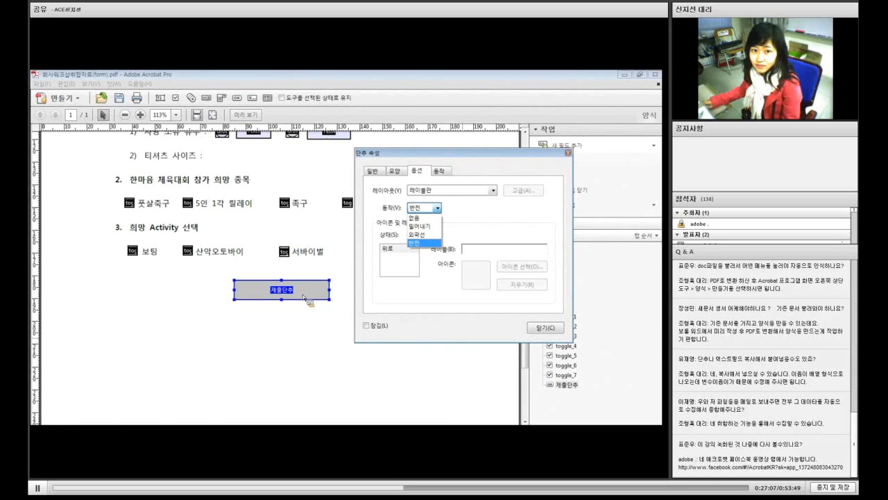
left_click(424, 226)
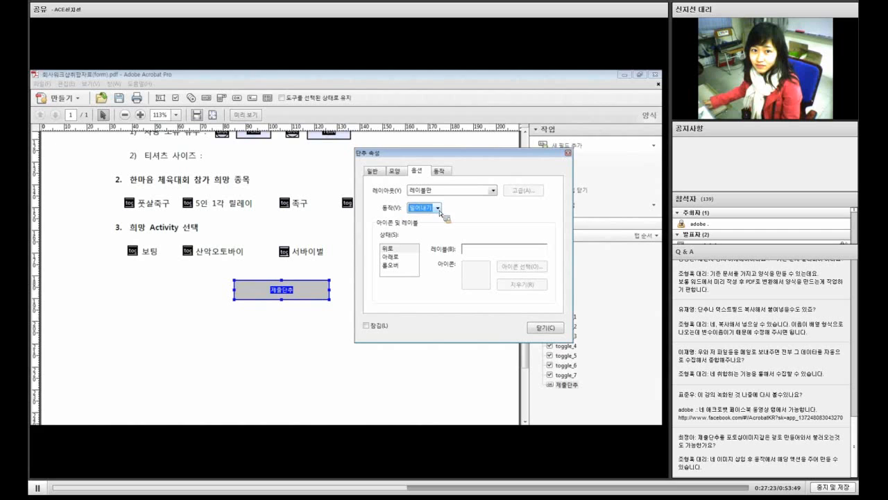
Label the submit button 제출하기, review its other property settings and close the properties
left_click(476, 249)
left_click_drag(305, 289, 469, 255)
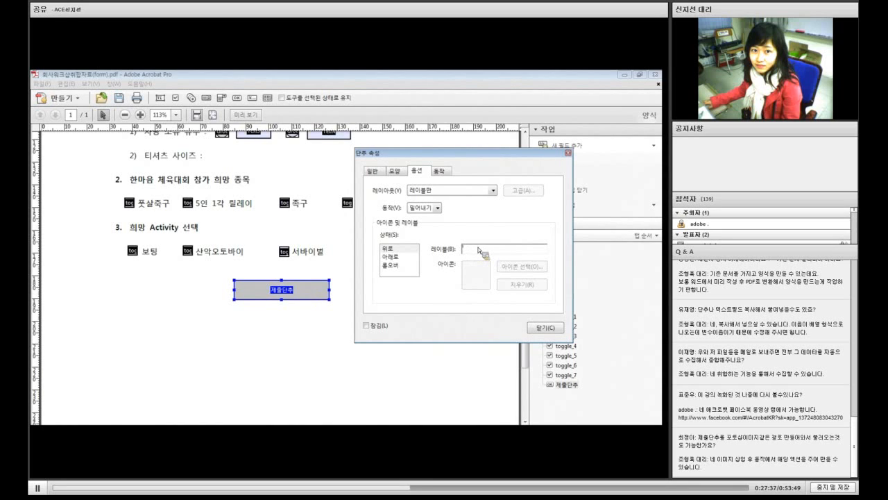
type("제출하기")
left_click(439, 171)
left_click(416, 171)
left_click(400, 172)
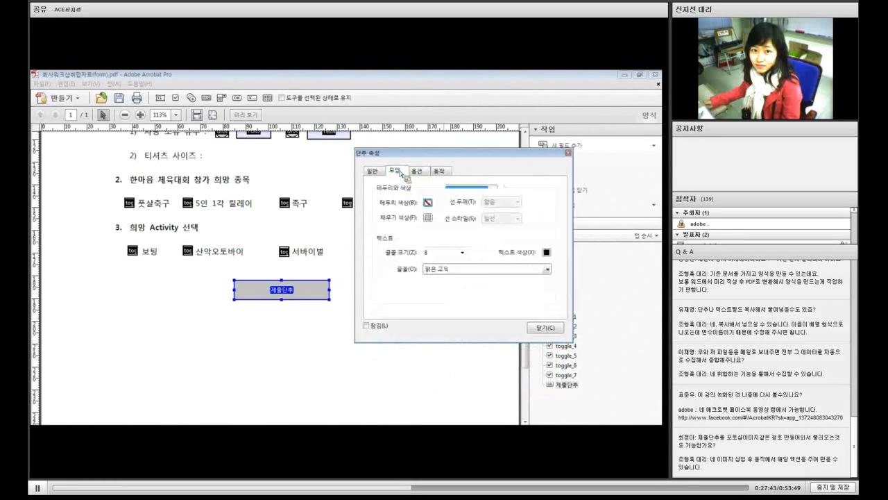
left_click(373, 170)
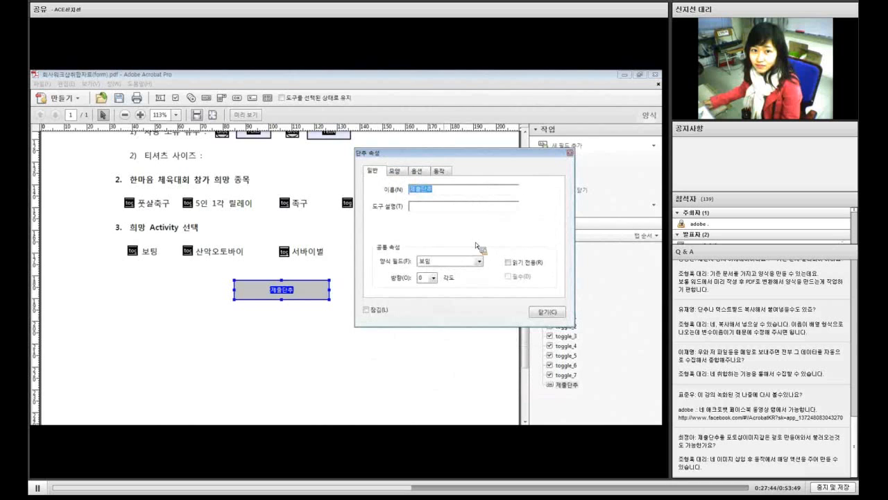
left_click(550, 312)
left_click(385, 292)
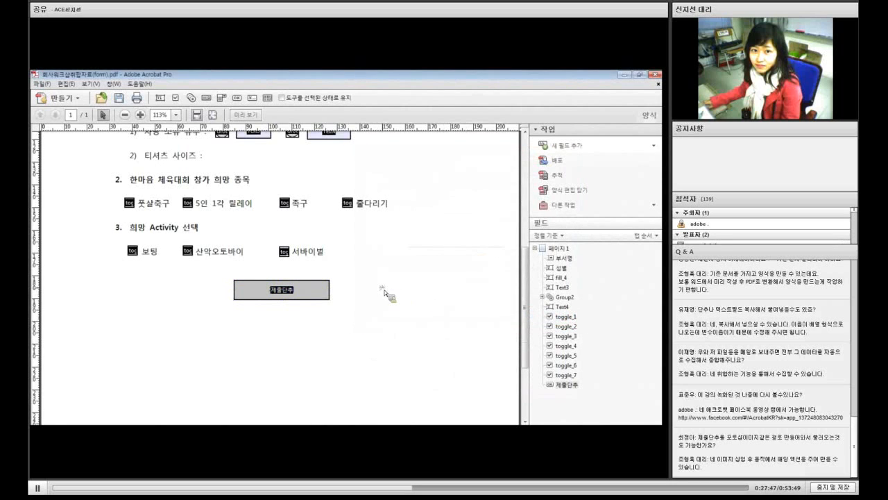
Preview the form, test the 제출하기 button and return to form editing
left_click(251, 136)
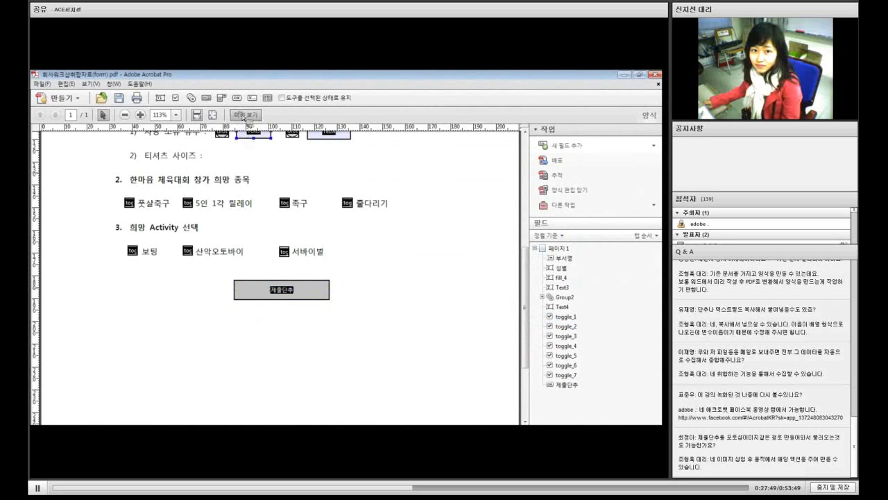
left_click(246, 114)
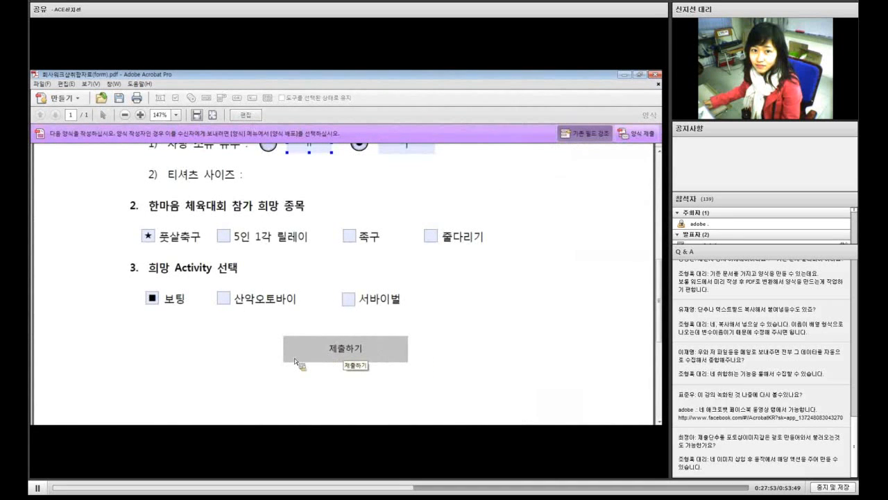
left_click(360, 350)
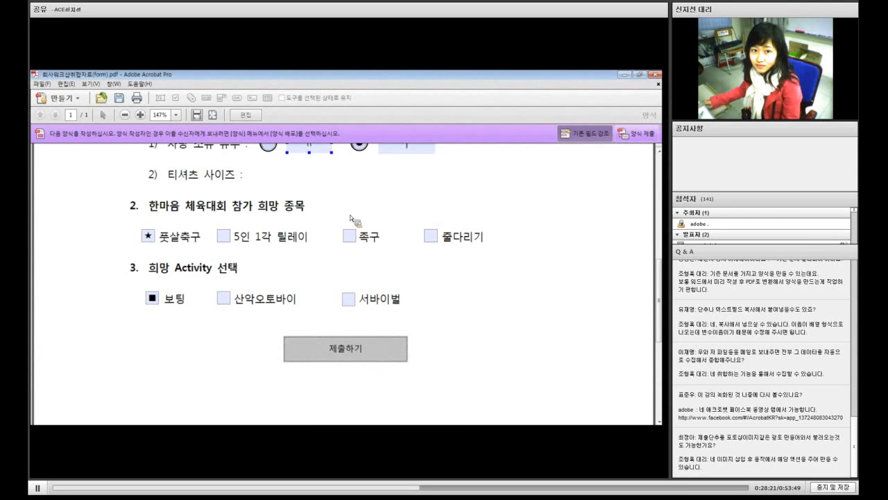
left_click(251, 116)
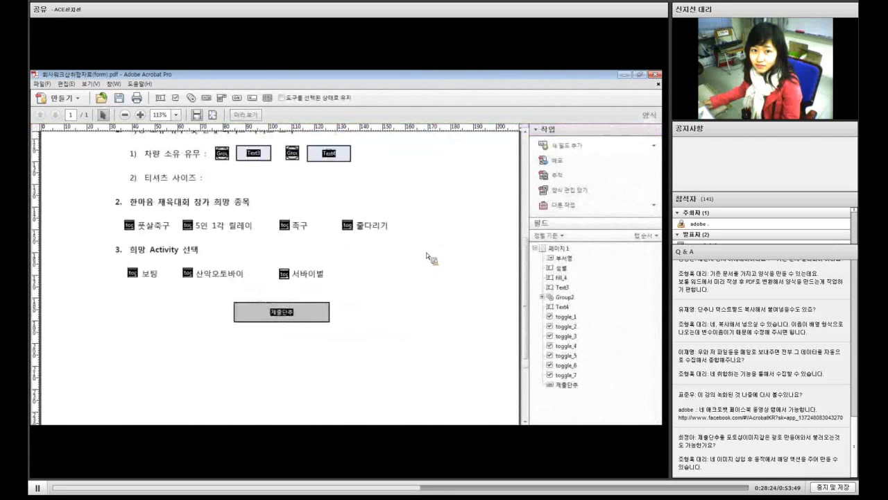
Try sorting the form's field list alphabetically (알파벳순) and restore the 탭 순서 sorting
scroll(428, 256, "up", 6)
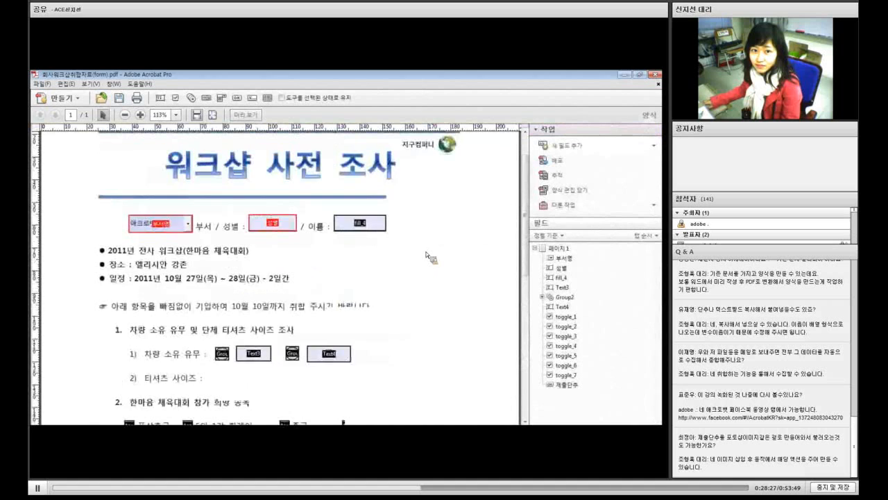
scroll(428, 256, "up", 2)
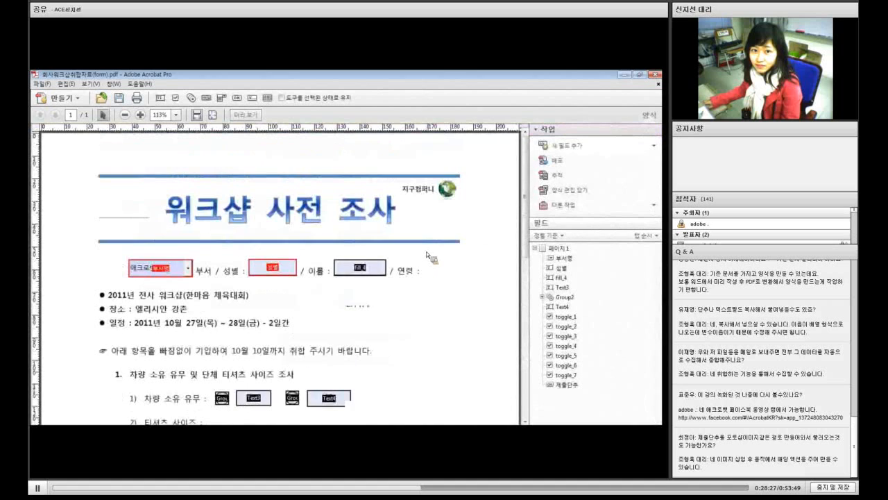
left_click(559, 238)
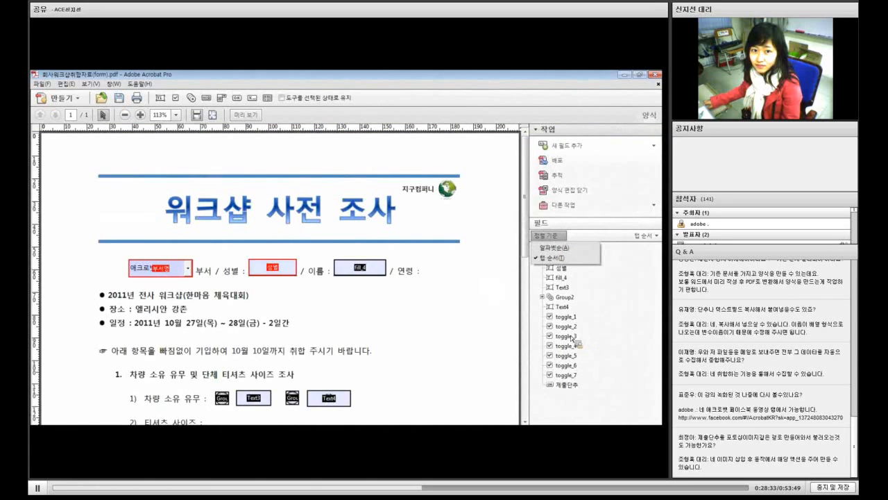
left_click(551, 248)
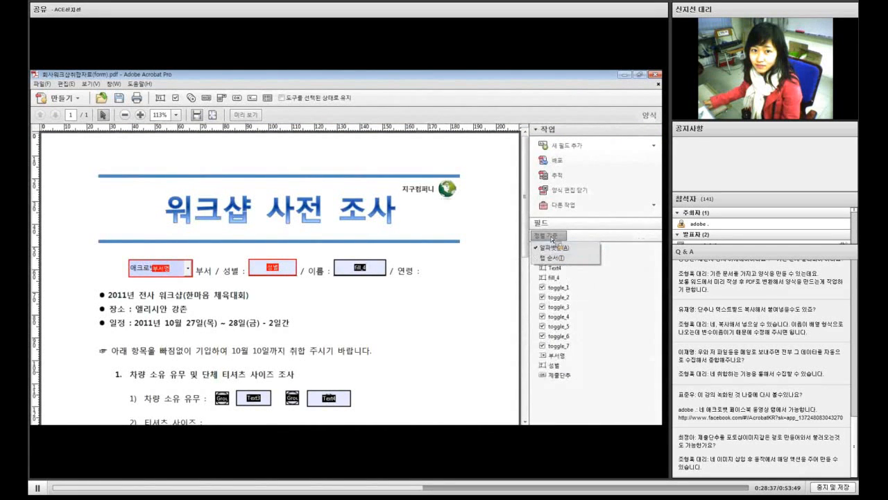
left_click(557, 258)
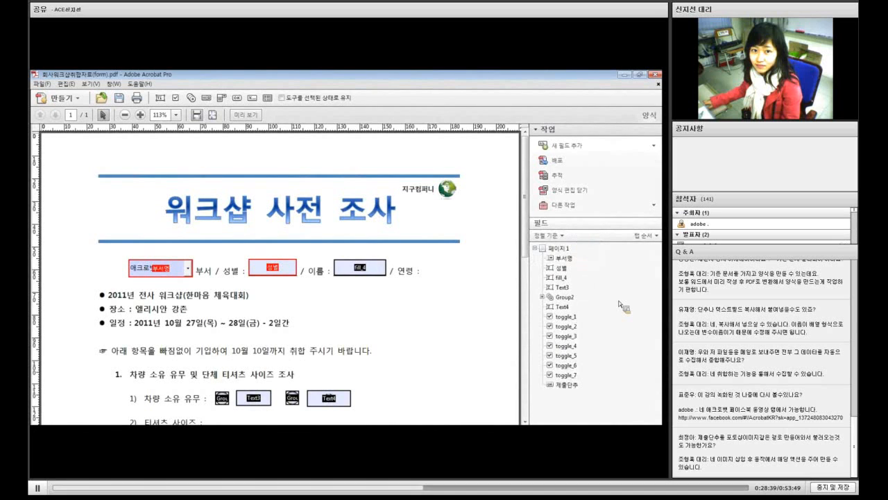
Show the tab numbers (탭 번호 표시) on the form fields and dismiss the information message
left_click(647, 236)
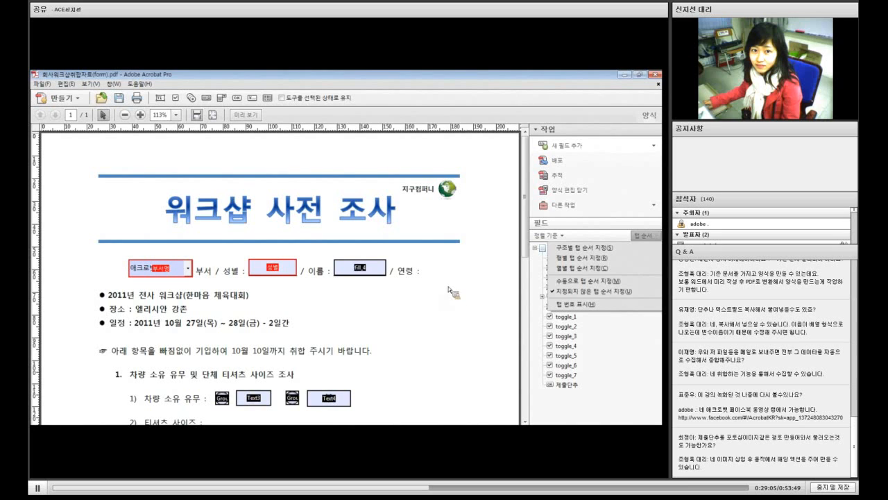
left_click(603, 307)
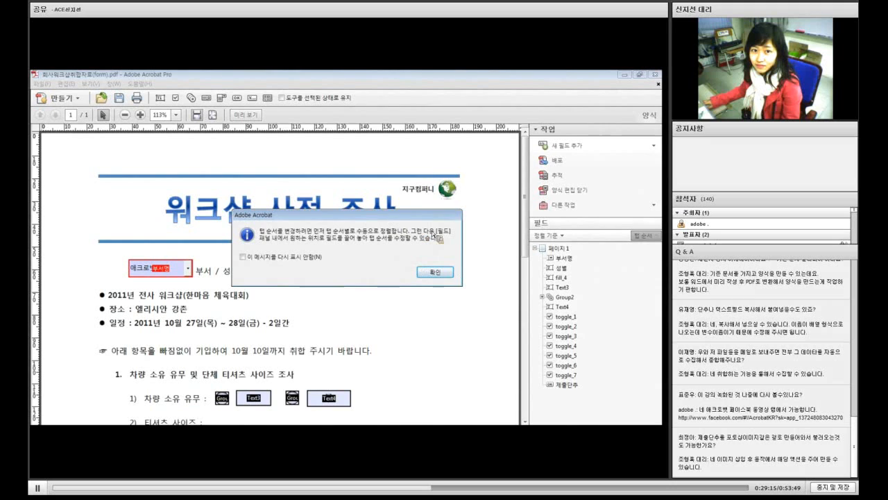
left_click(438, 273)
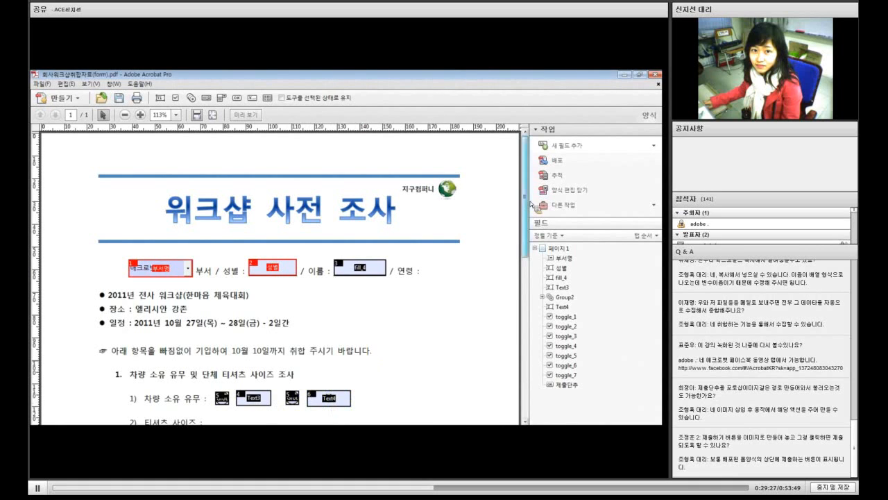
Examine the tab numbers on the two Group2 radio buttons and the Text3 field in the 차량 소유 유무 row
scroll(403, 275, "down", 2)
left_click(221, 333)
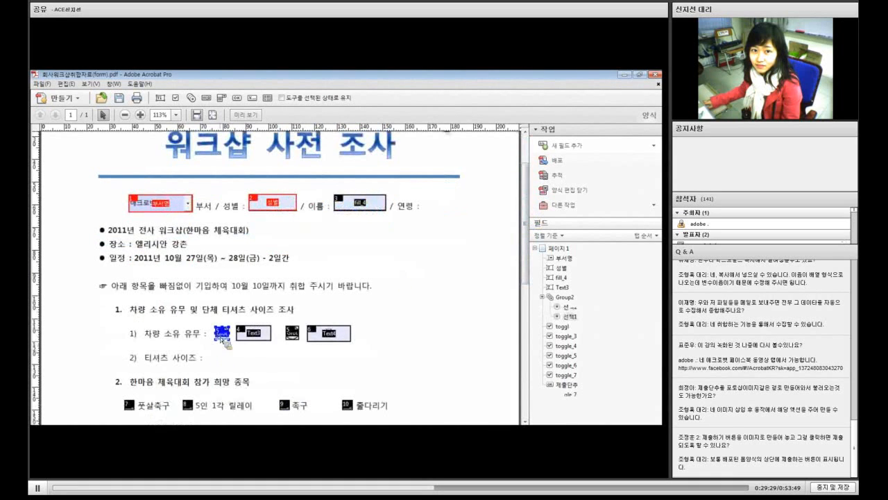
left_click(292, 333)
left_click(374, 337)
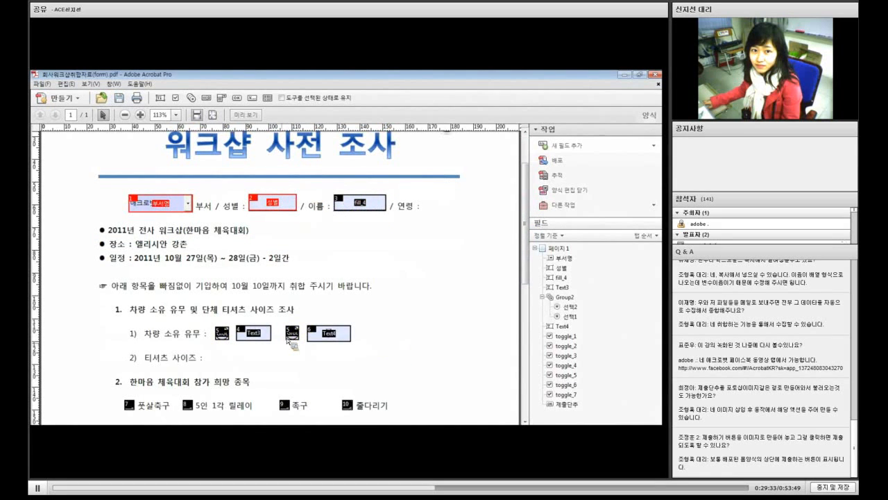
left_click(221, 333)
left_click(242, 322)
left_click(258, 337)
Move the fill_4 field directly after Text4 in the tab order and close the form
left_click(565, 278)
left_click(563, 277)
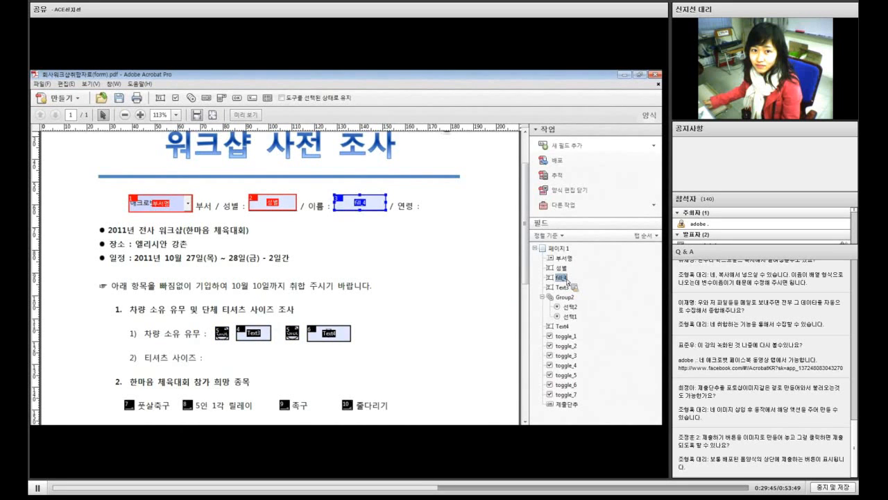
left_click_drag(567, 281, 571, 337)
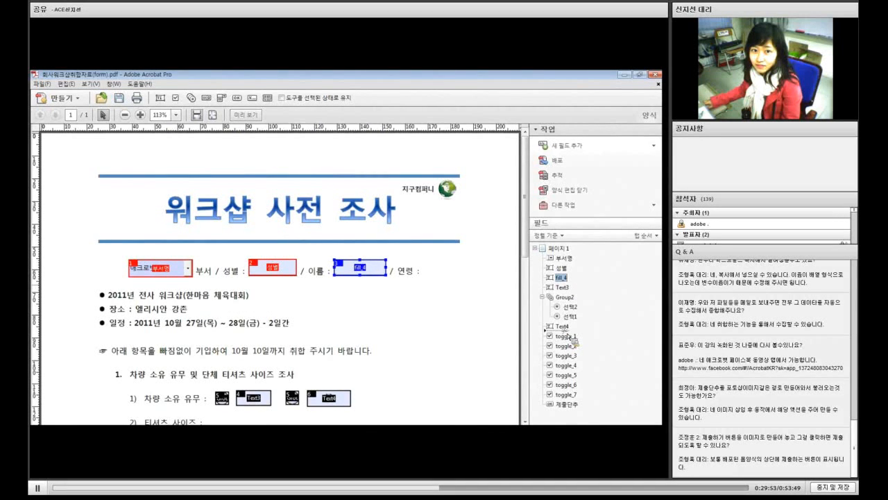
left_click_drag(570, 336, 557, 315)
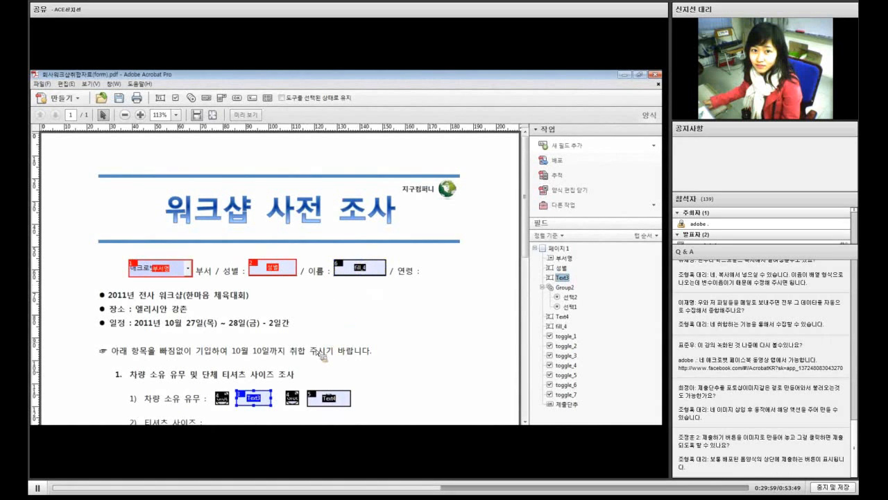
left_click_drag(643, 329, 428, 242)
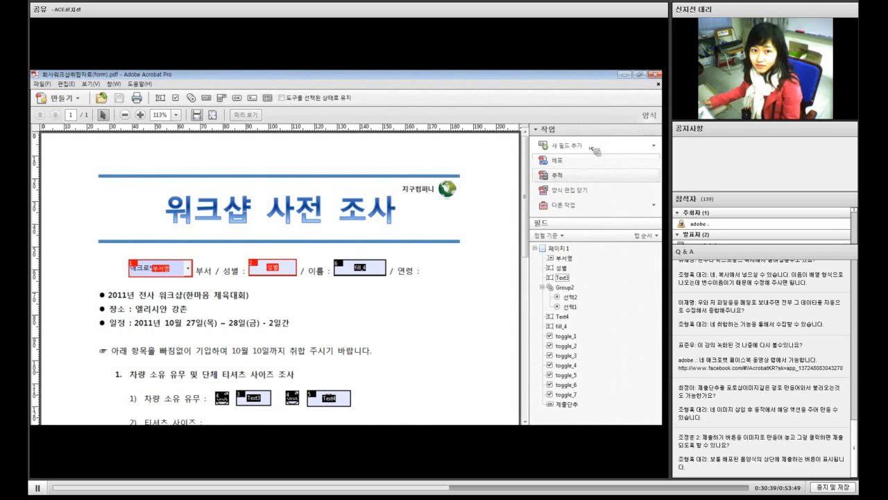
left_click(663, 80)
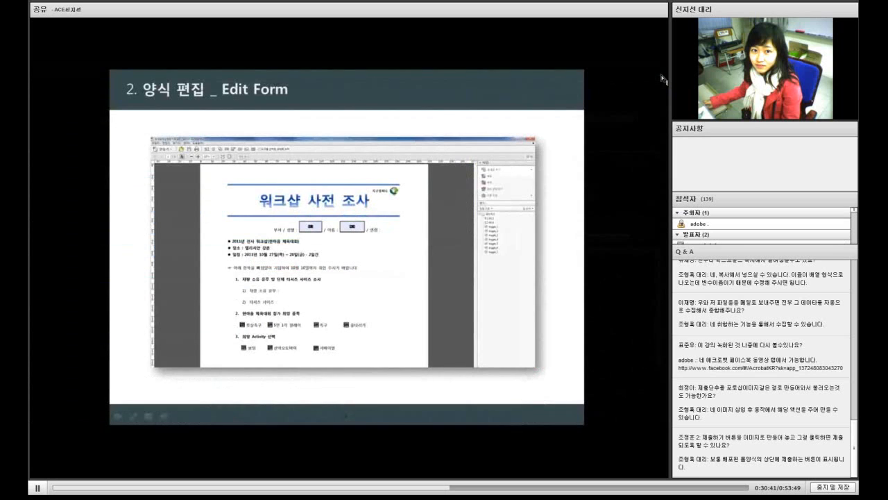
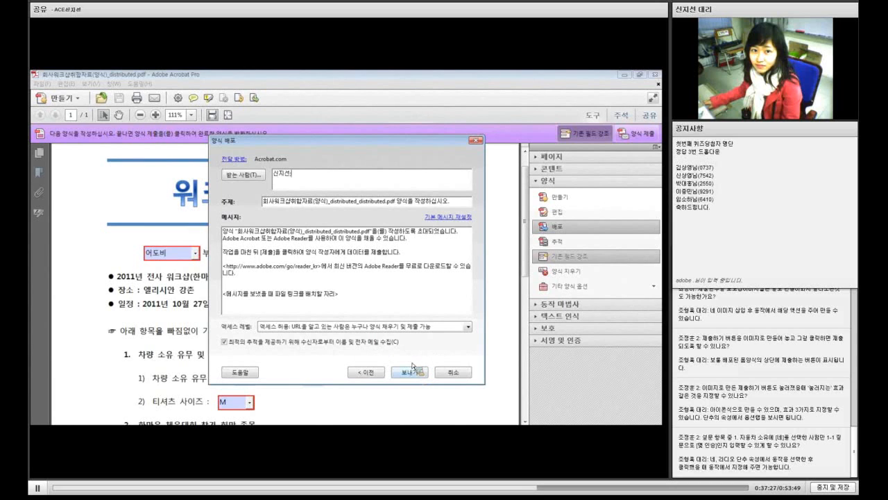
Send the 회사워크샵취합자료(양식)_distributed_distributed.pdf form to the entered recipient through Acrobat.com
left_click(411, 375)
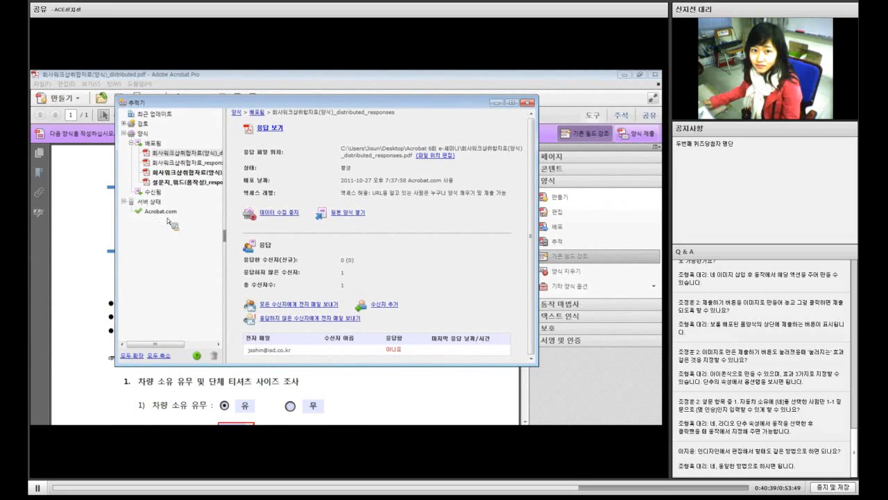
Delete the second and third responses from the collected list, update it for new responses and dismiss the notification
mouse_move(140, 216)
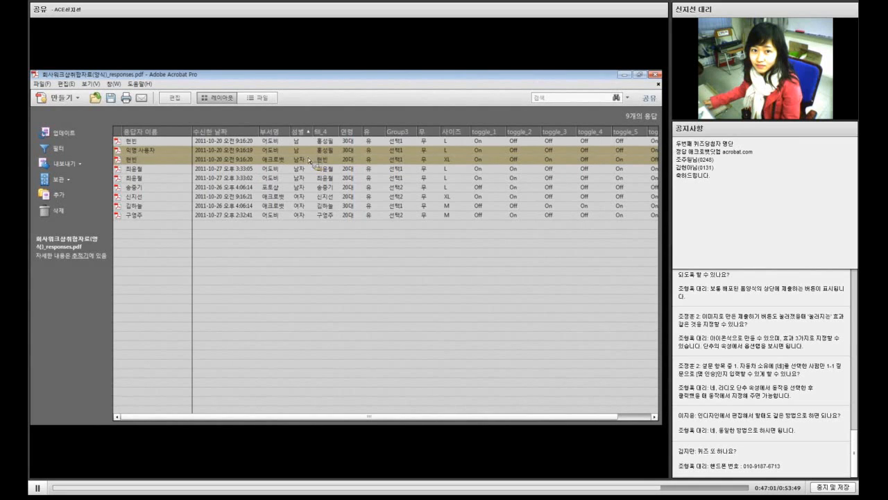
left_click(56, 214)
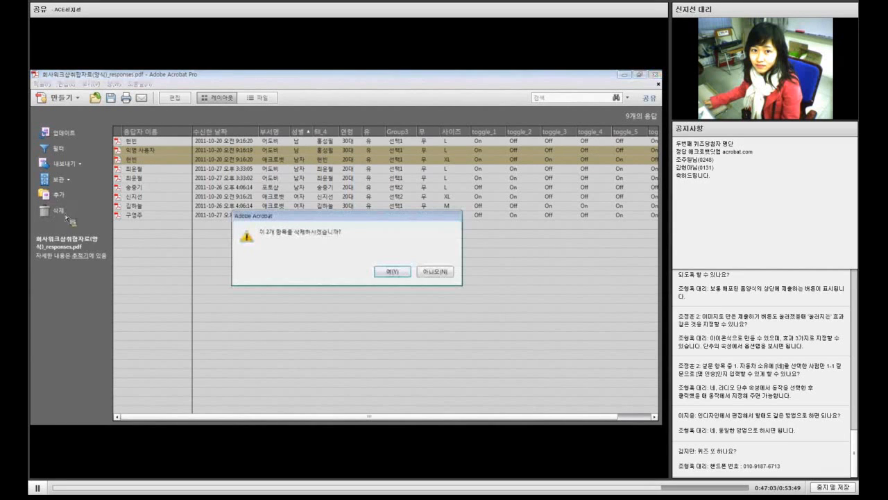
left_click(391, 272)
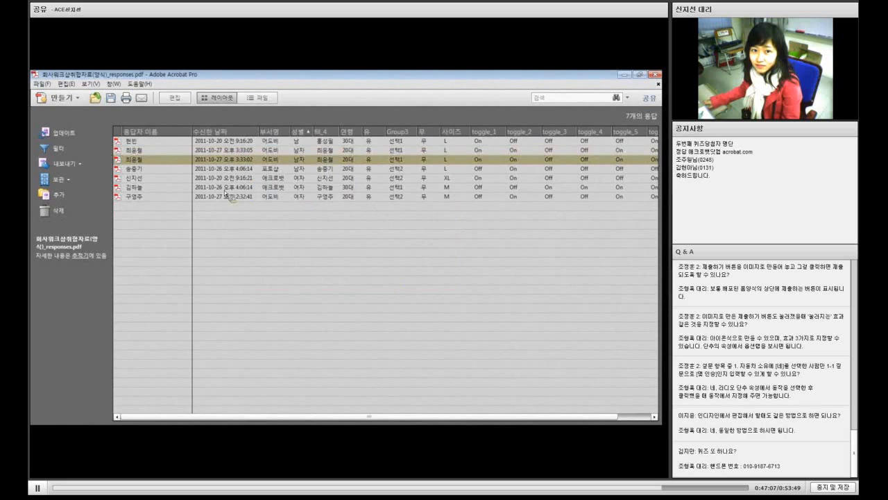
left_click(62, 136)
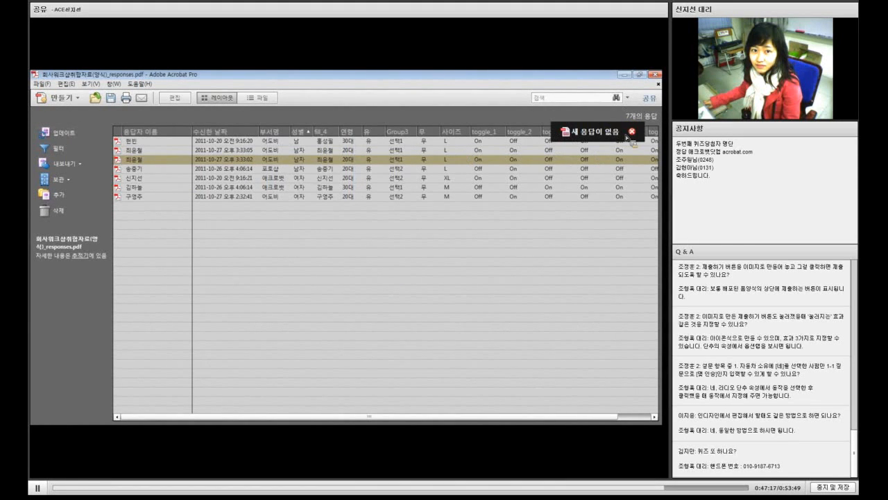
left_click(630, 133)
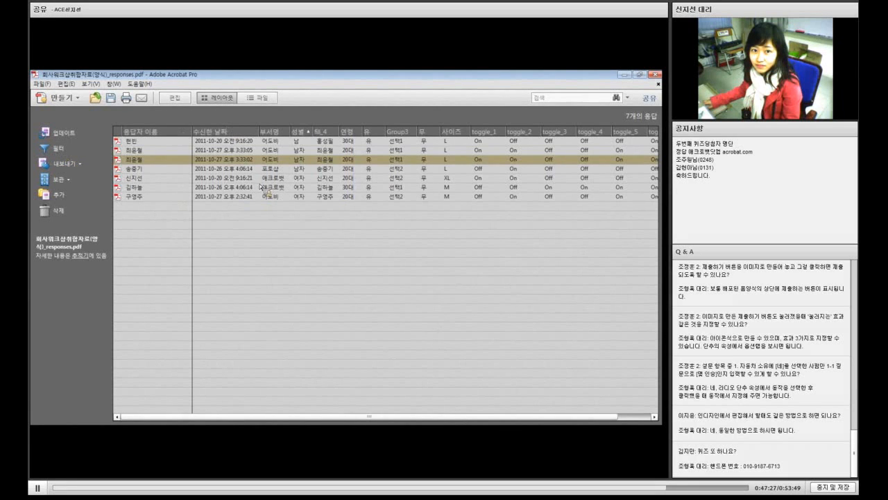
Browse the field names available for filtering, finish without setting a filter and view the 보관 options for the responses
left_click(59, 149)
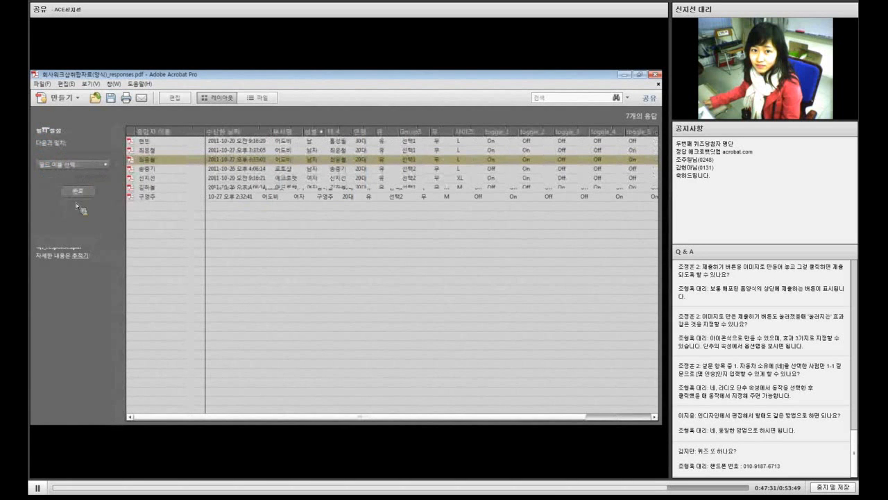
left_click(78, 164)
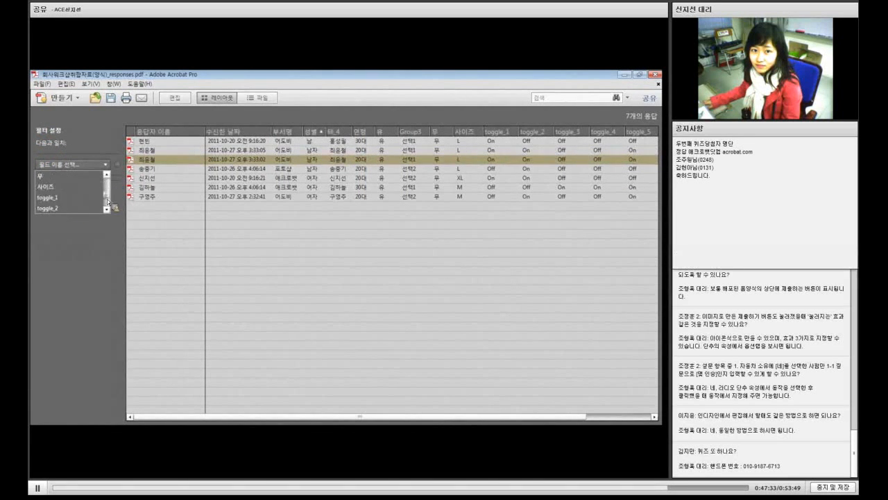
left_click(107, 160)
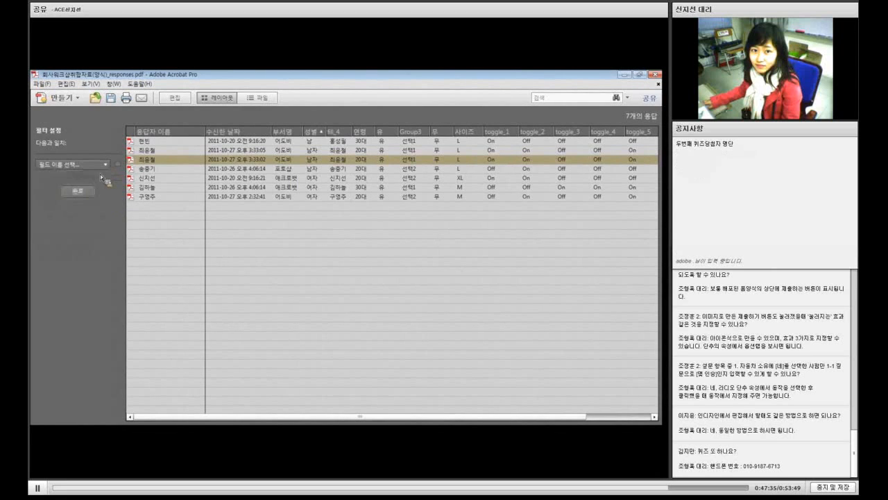
left_click(85, 193)
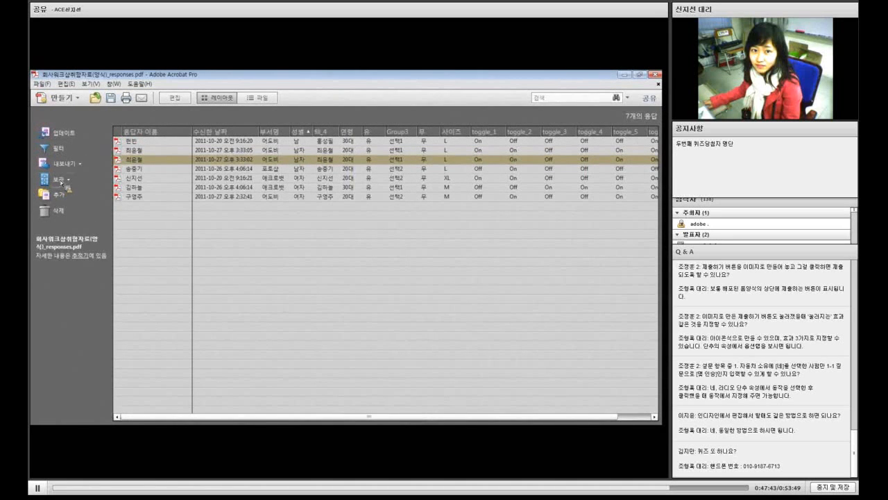
left_click(61, 181)
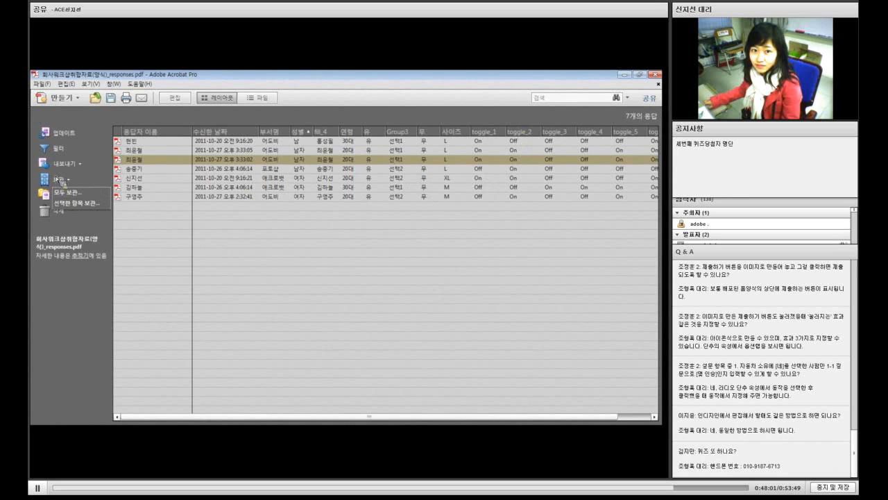
left_click(93, 180)
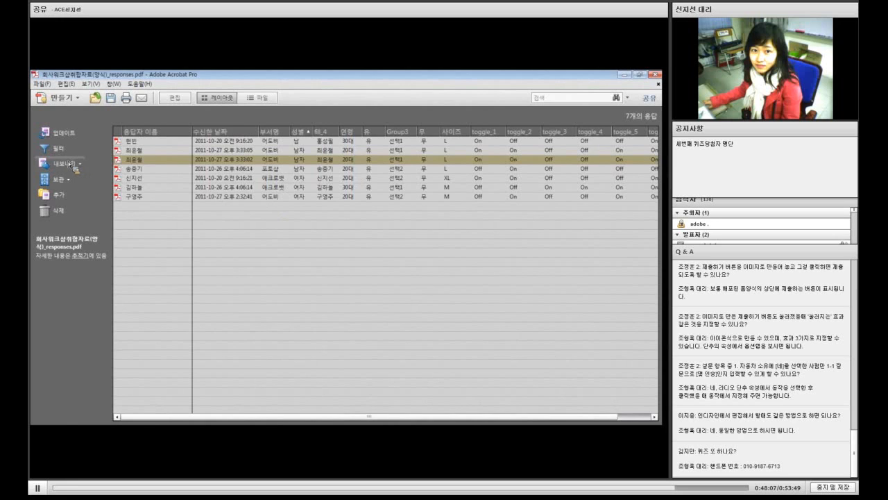
Export all responses as the CSV file 회사워크샵취합자료(양식)_responses into the Acrobat 6회 e-세미나 folder
left_click(68, 170)
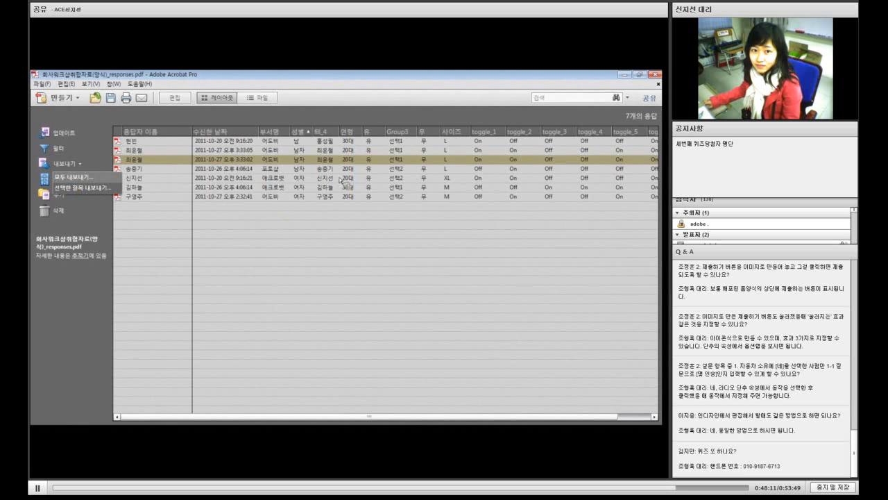
left_click(69, 177)
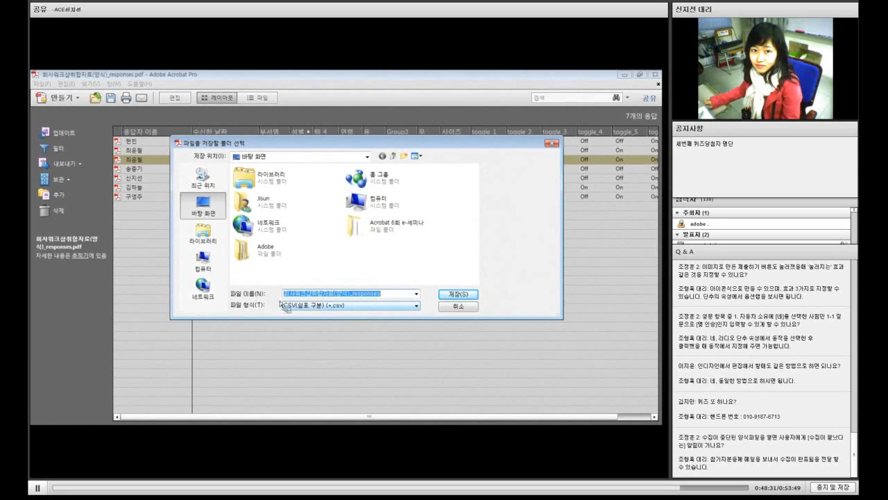
left_click(374, 306)
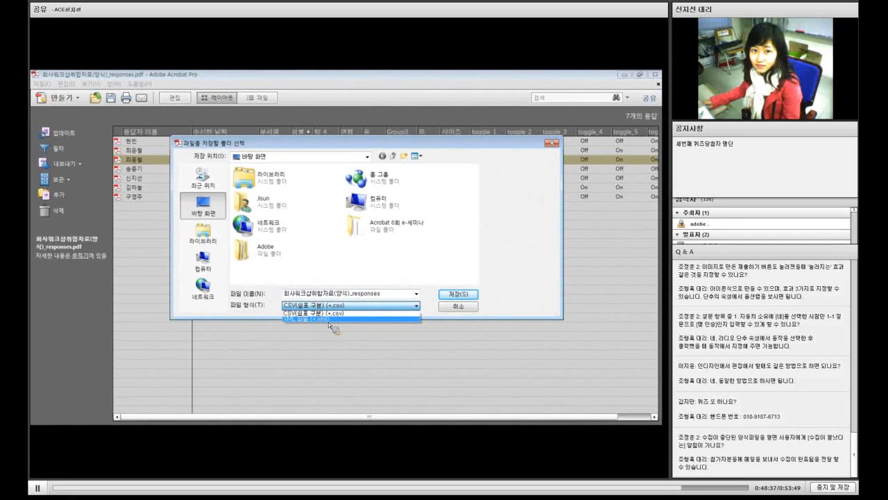
left_click(364, 304)
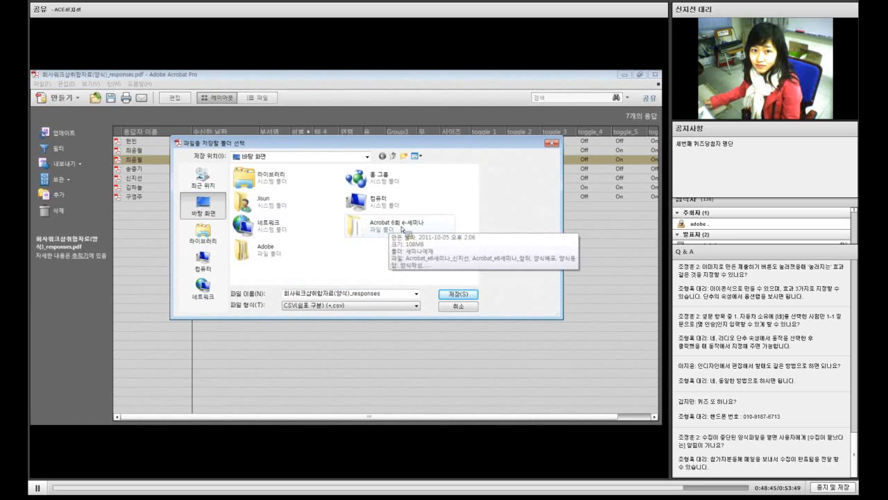
double_click(400, 225)
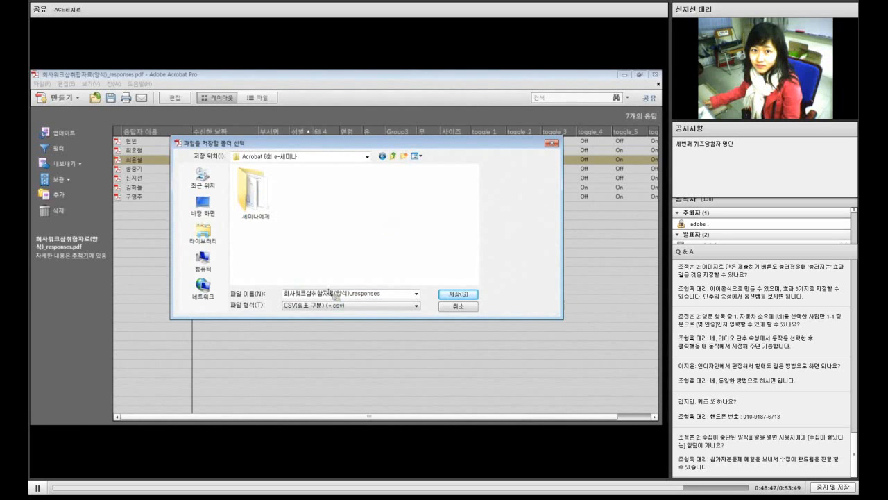
key("Return")
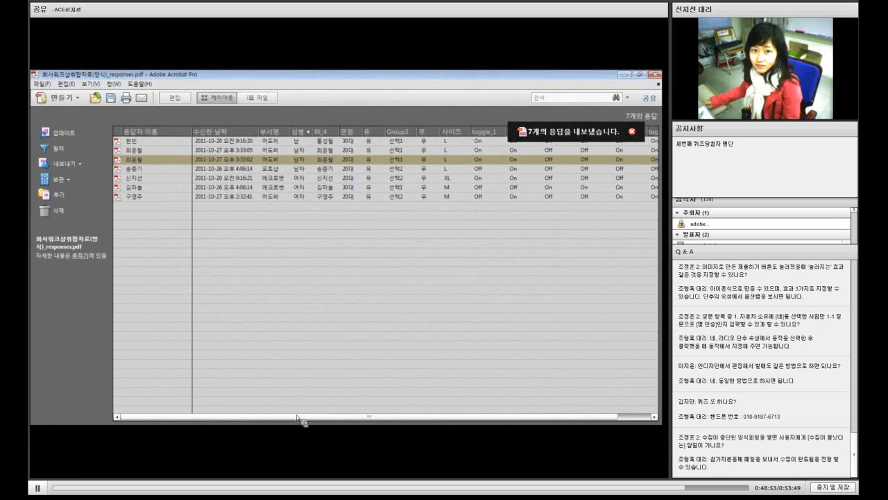
mouse_move(299, 425)
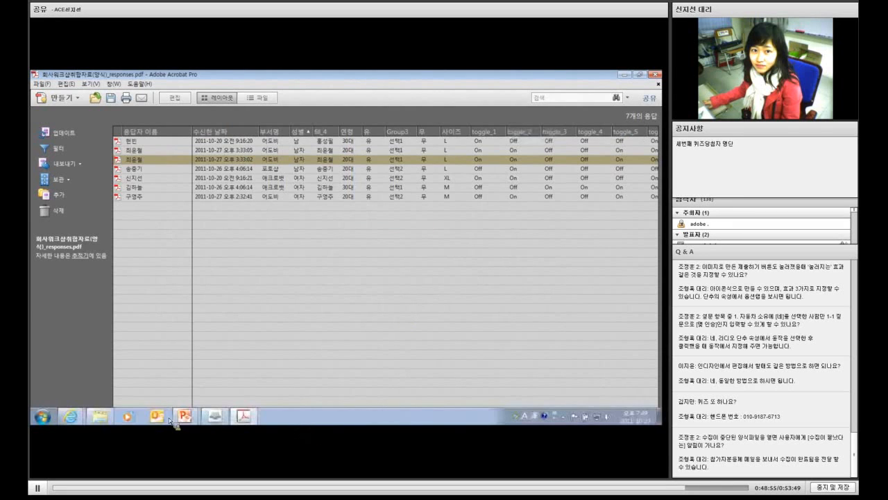
Open the exported CSV file 회사워크샵취합자료(양식)_responses from the Acrobat 6회 e-세미나 folder in Excel
left_click(102, 416)
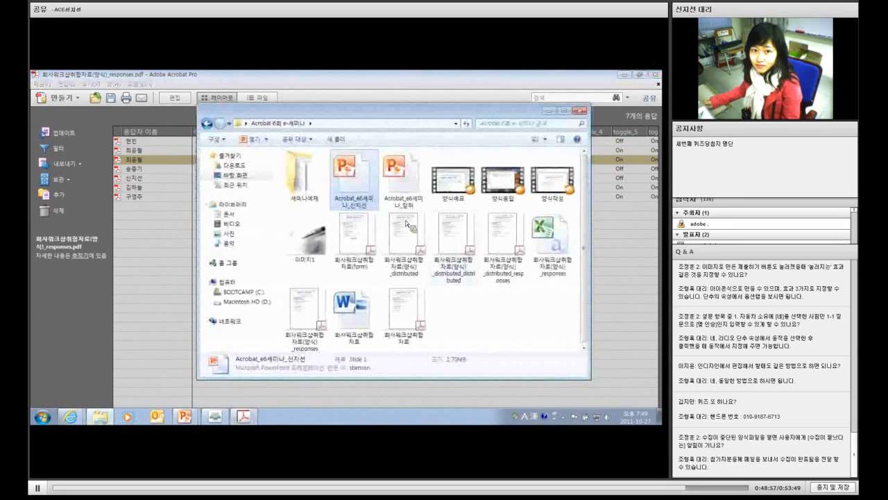
left_click(558, 242)
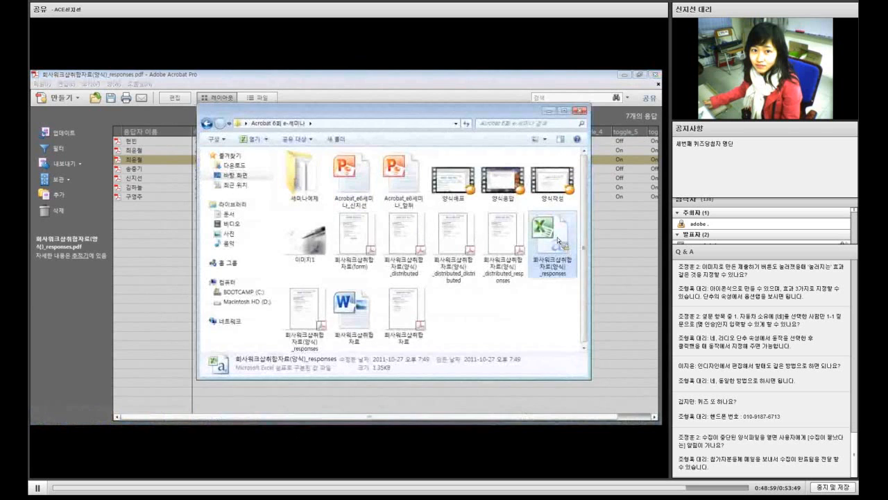
double_click(557, 237)
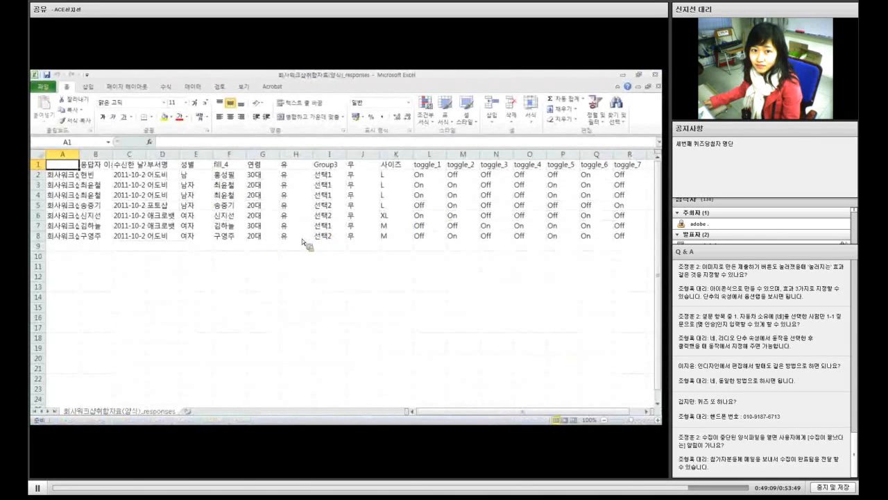
Enter the label 20대 in cell G10, below the 연령 column
left_click(268, 247)
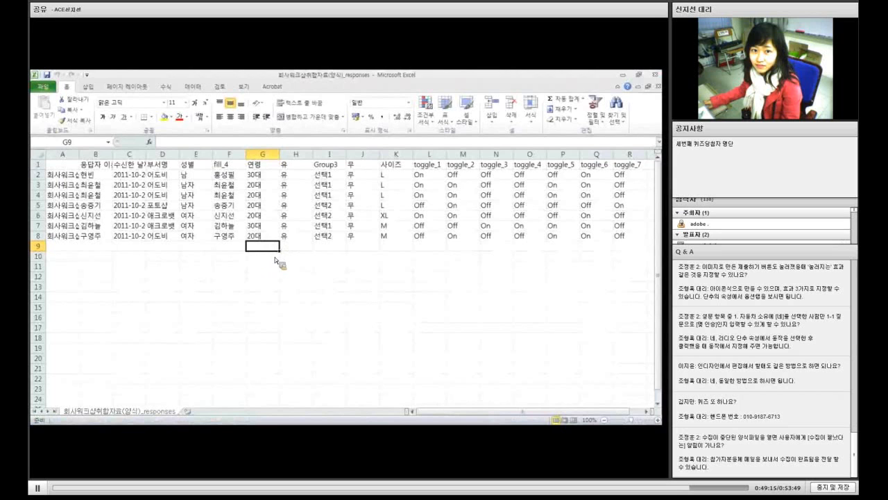
left_click(274, 257)
type("20")
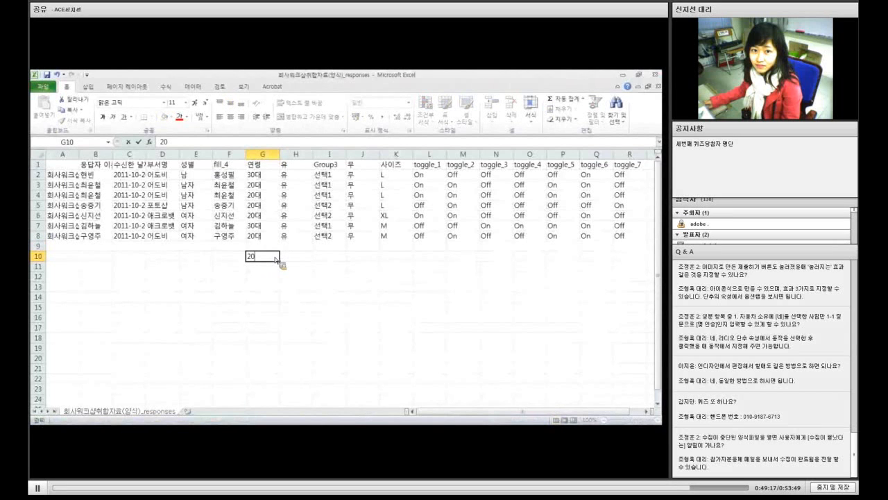
type("대")
key("Tab")
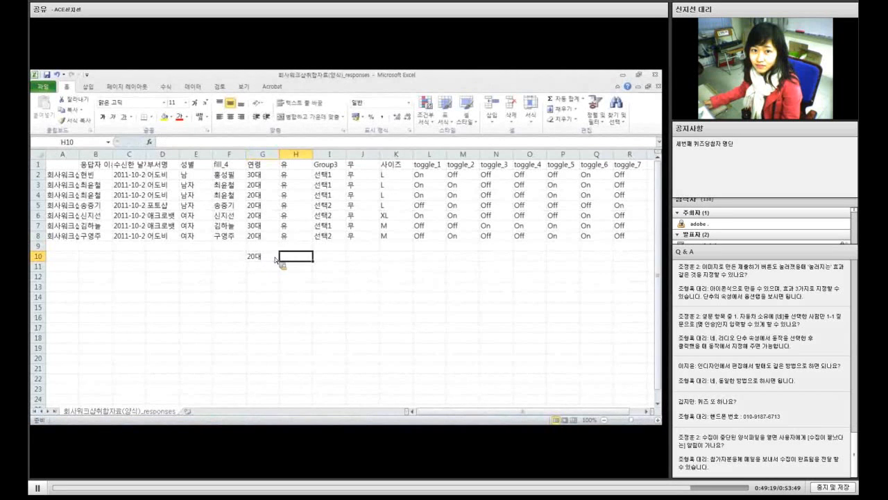
Count the respondents in their twenties in cell H10 with the formula =COUNTIF(G2:G8,"20대") and reselect that cell
left_click(172, 142)
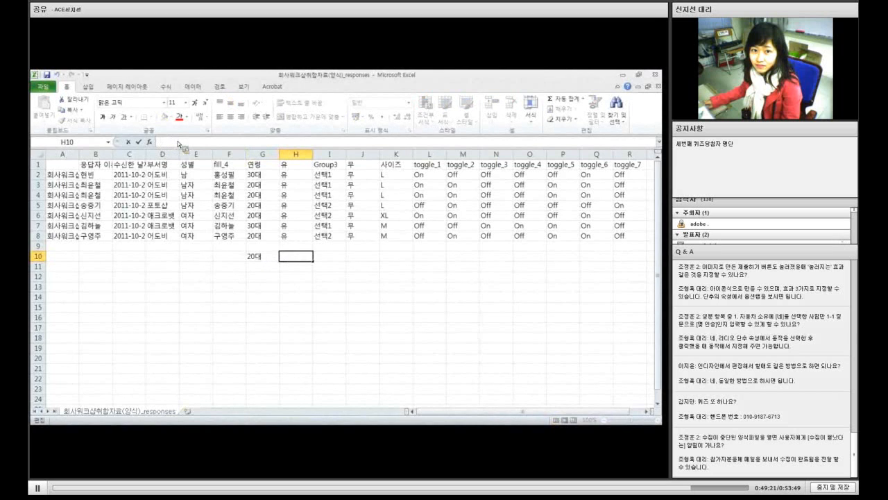
type("=coun")
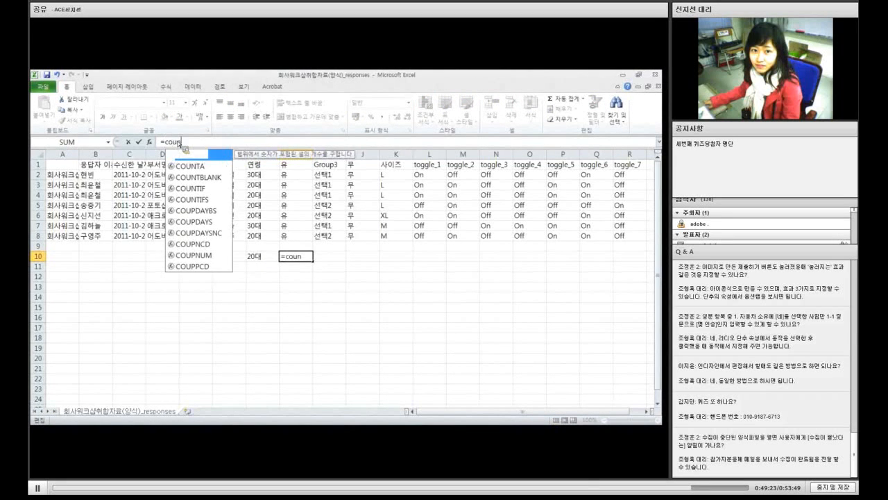
type("tif(")
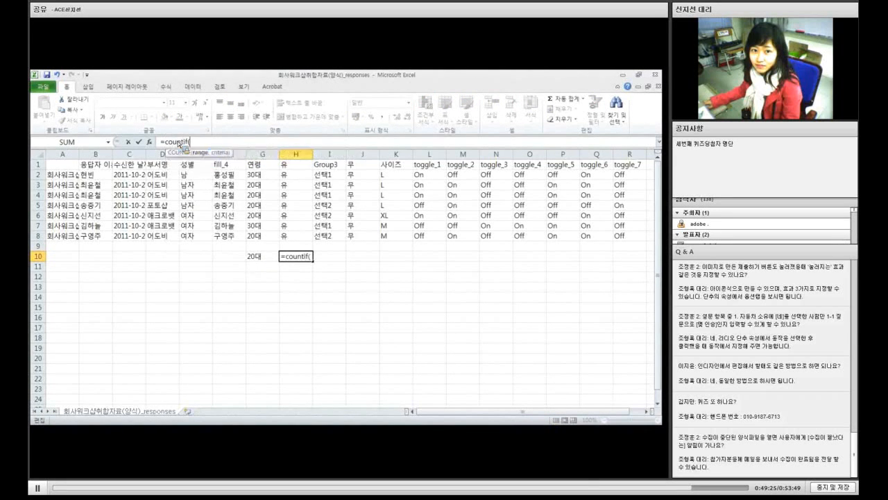
left_click_drag(261, 175, 268, 235)
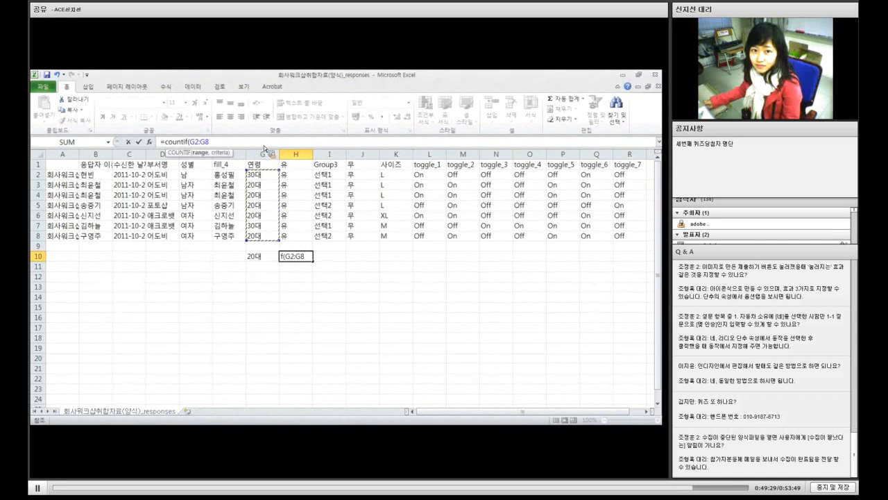
type(",\"20대")
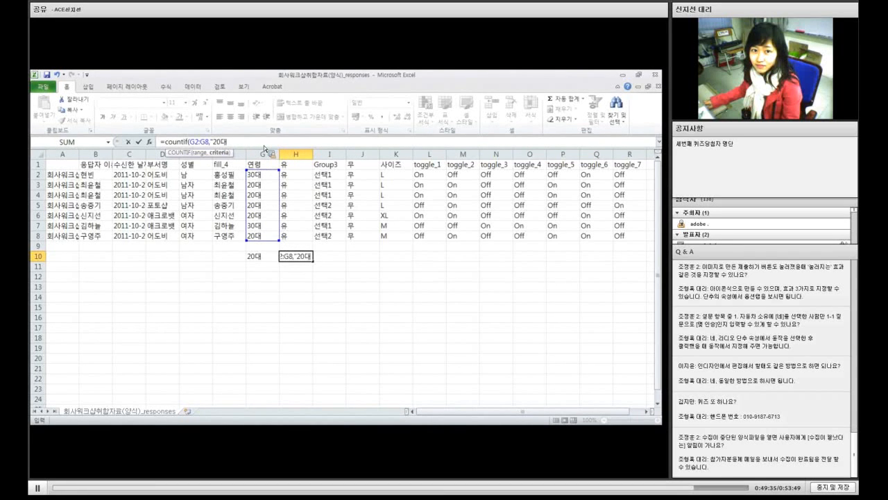
type("\")")
key("Return")
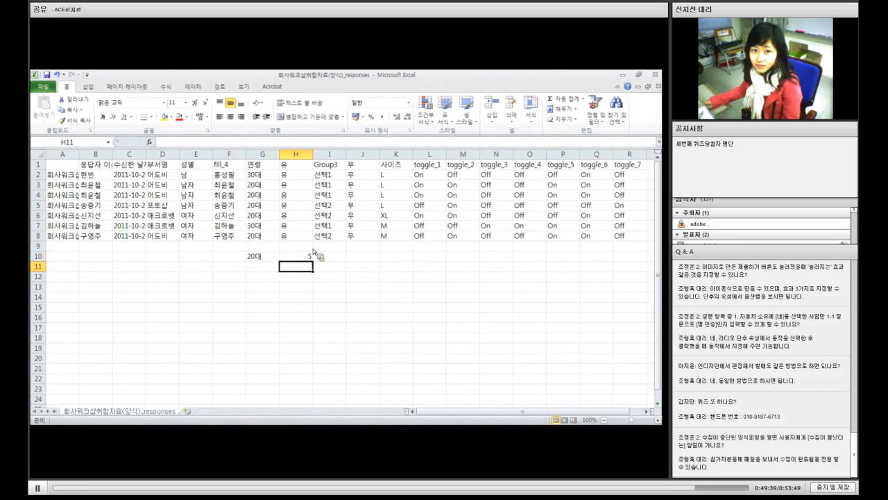
left_click(265, 255)
key("Right")
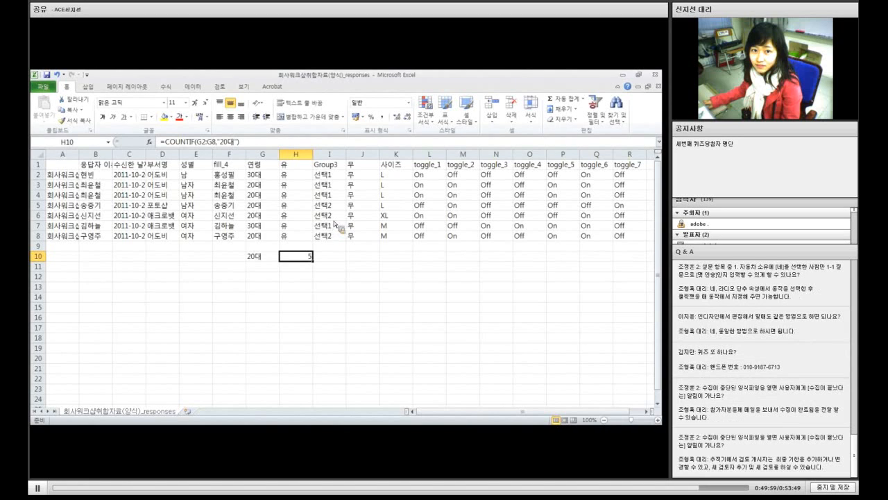
Close the CSV workbook and the 회사워크샵취합자료(양식)_responses.pdf response file, both without saving the changes
left_click(654, 74)
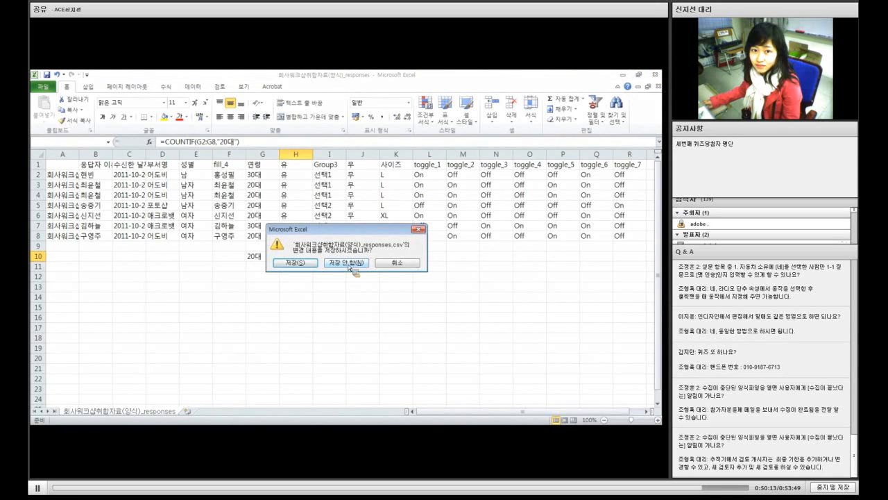
left_click(349, 267)
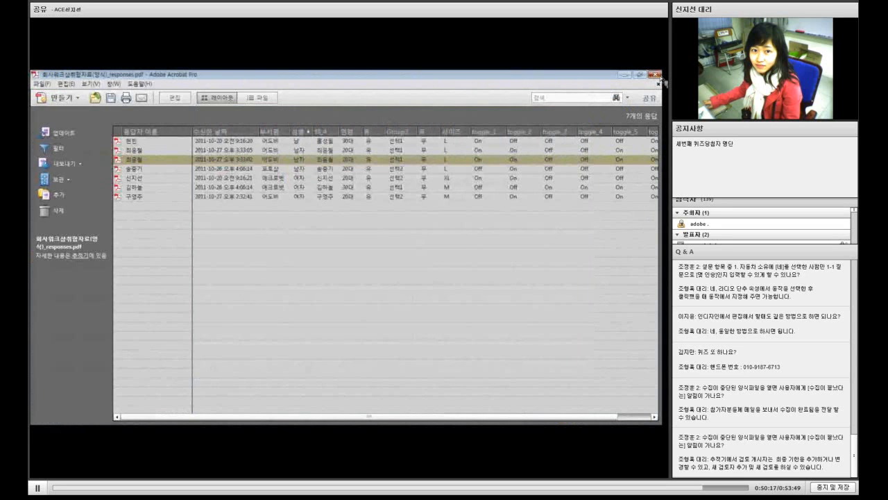
left_click(654, 75)
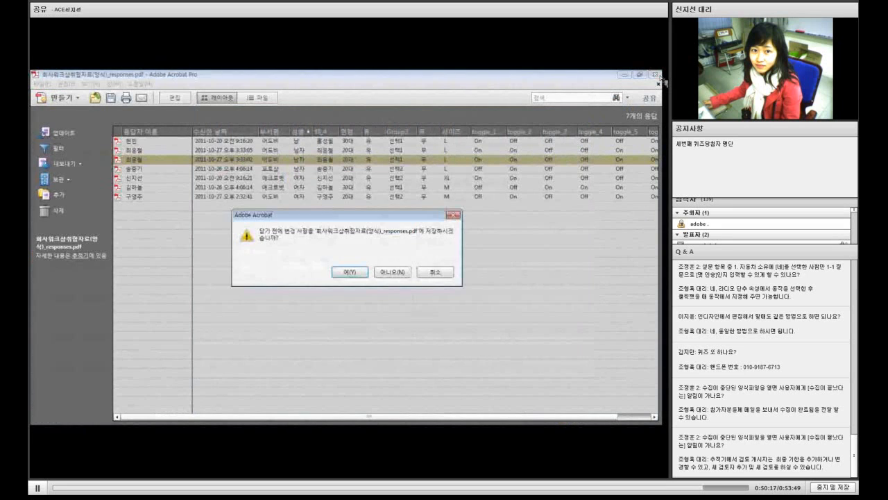
left_click(396, 273)
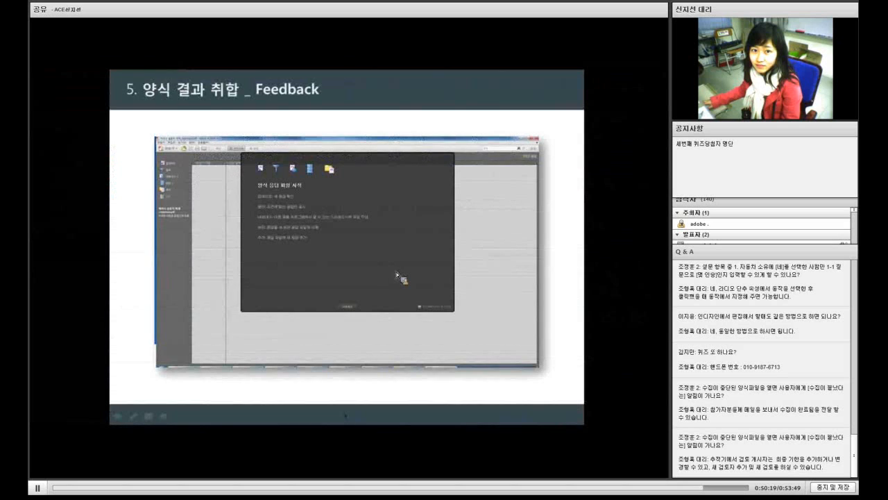